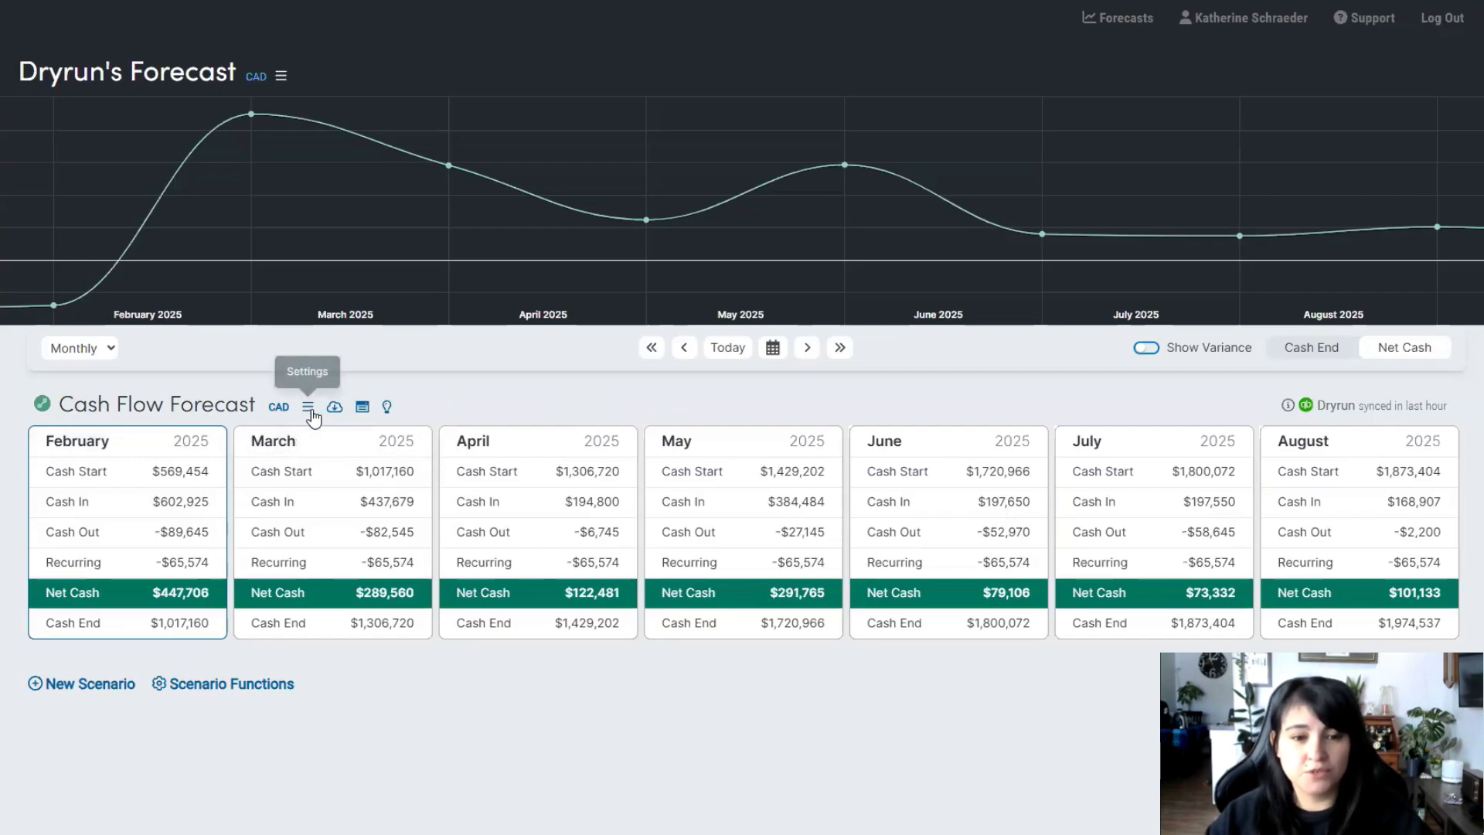
Duplicate the Cash Flow Forecast scenario and rename the copy Best Case Scenario
{"action": "left_click", "coordinate": [308, 407]}
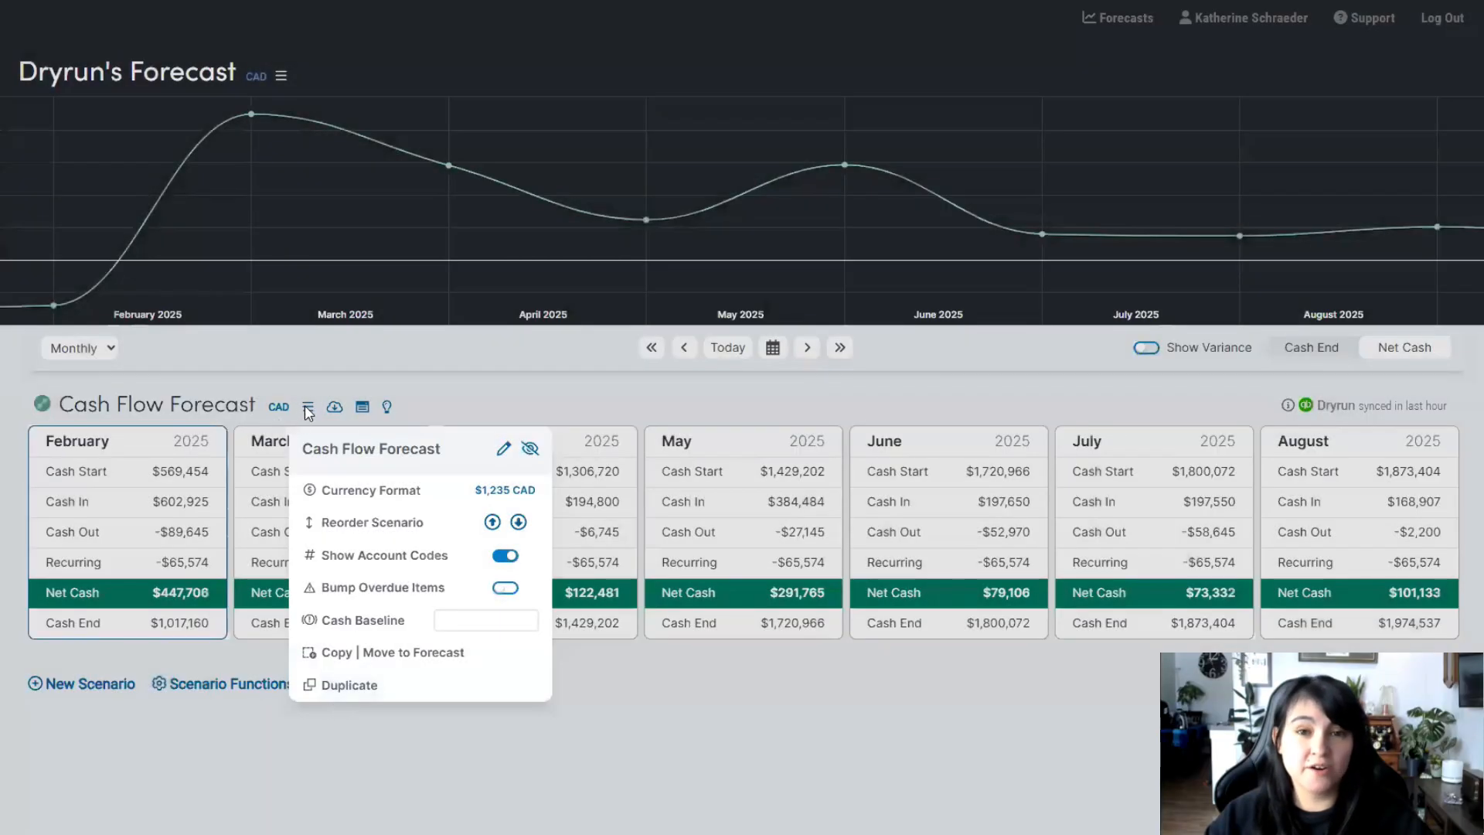
{"action": "left_click", "coordinate": [351, 685]}
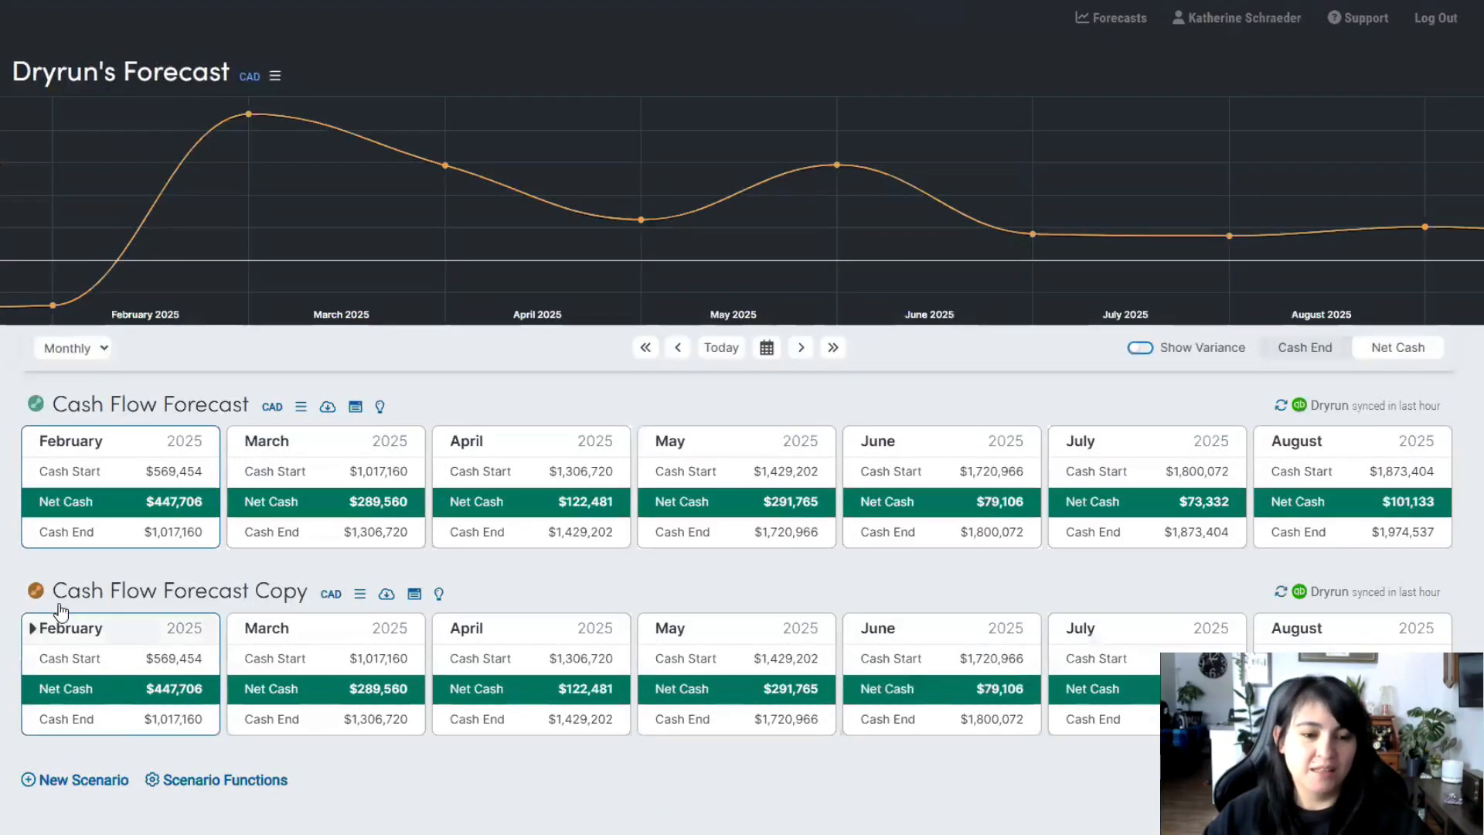
{"action": "left_click", "coordinate": [359, 593]}
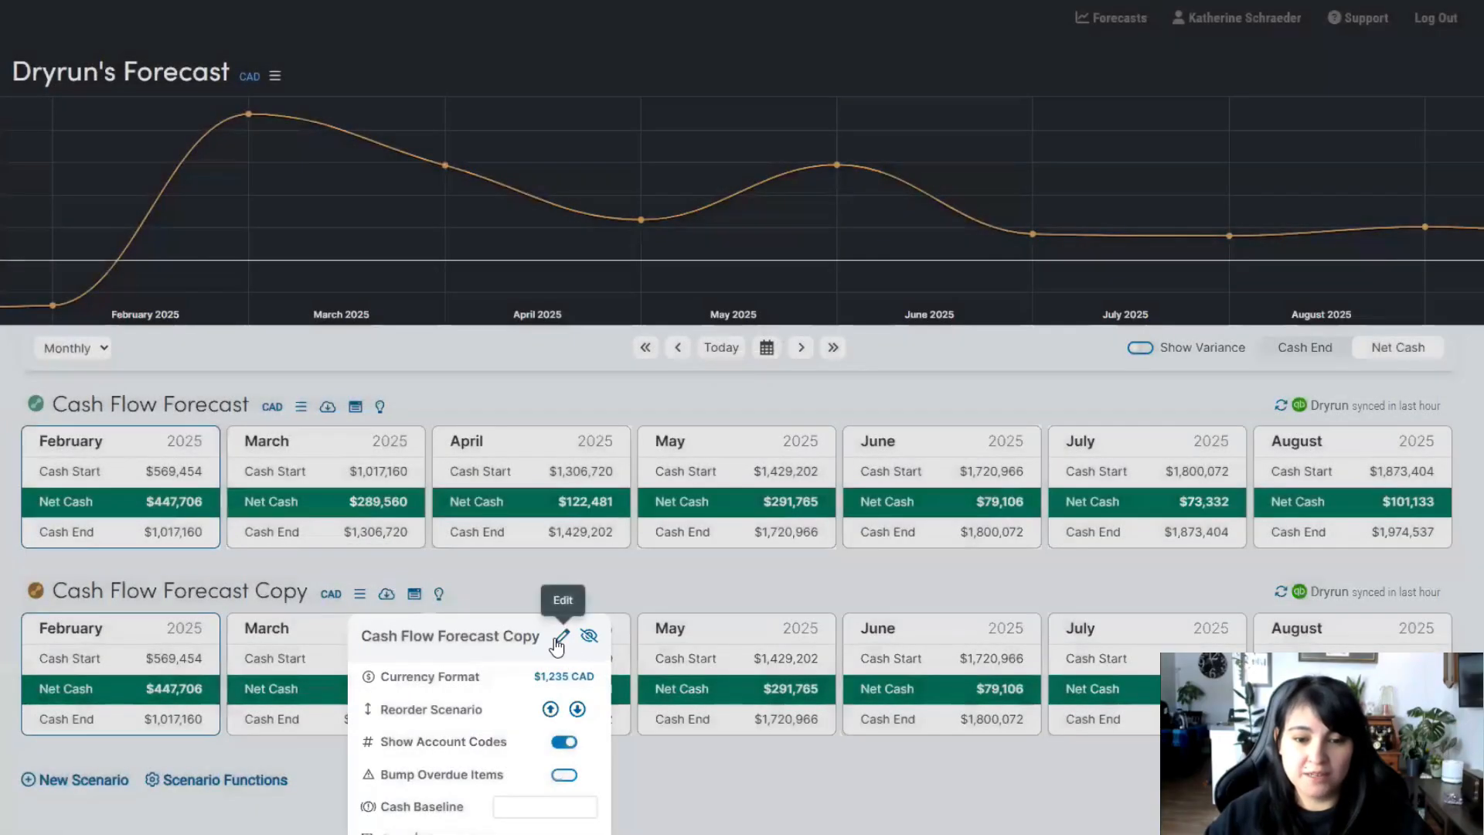
{"action": "left_click", "coordinate": [562, 637]}
{"action": "scroll", "coordinate": [535, 584], "scroll_direction": "down", "scroll_amount": 1}
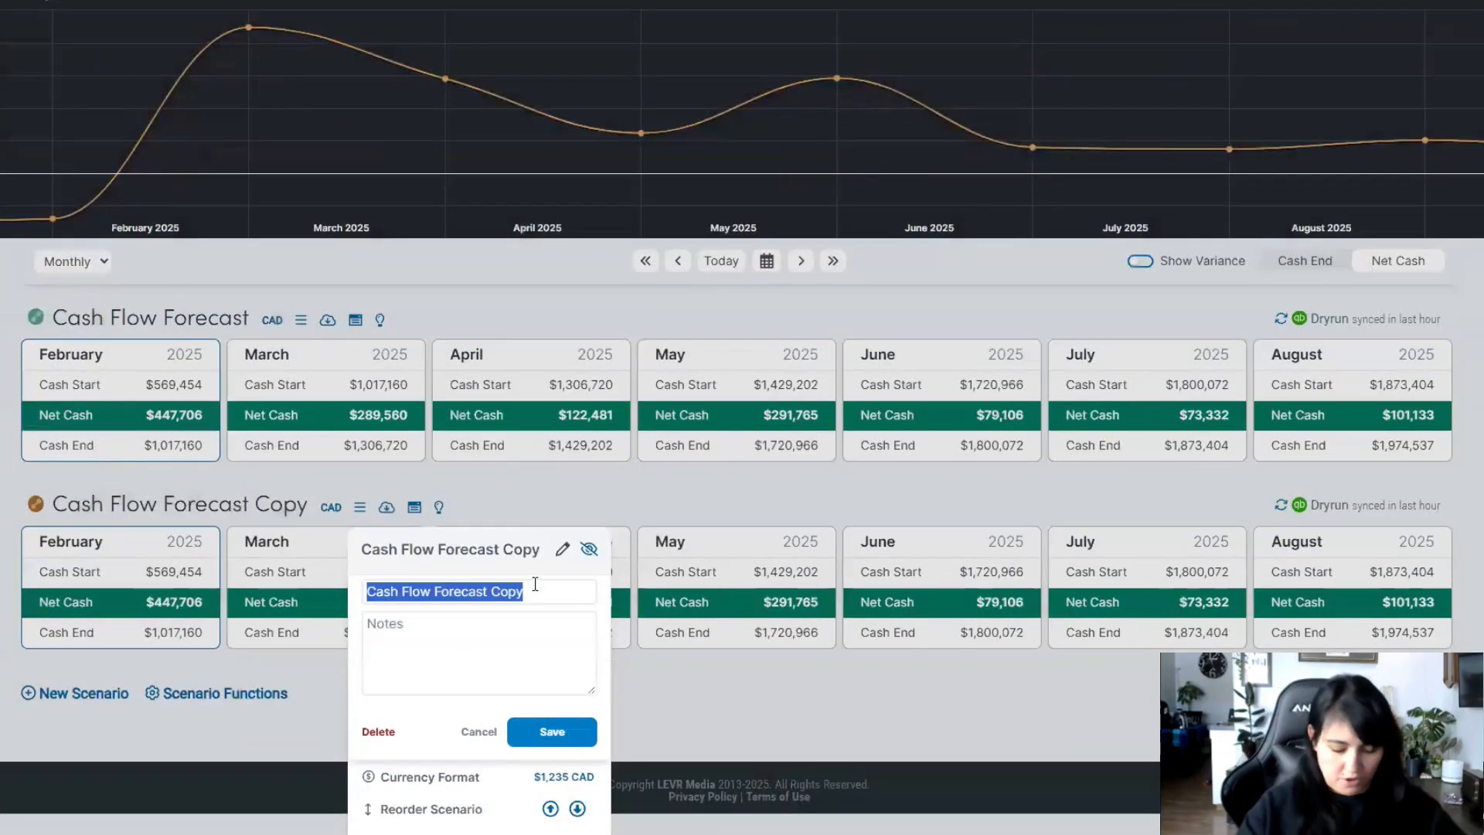
{"action": "type", "text": "Best Case "}
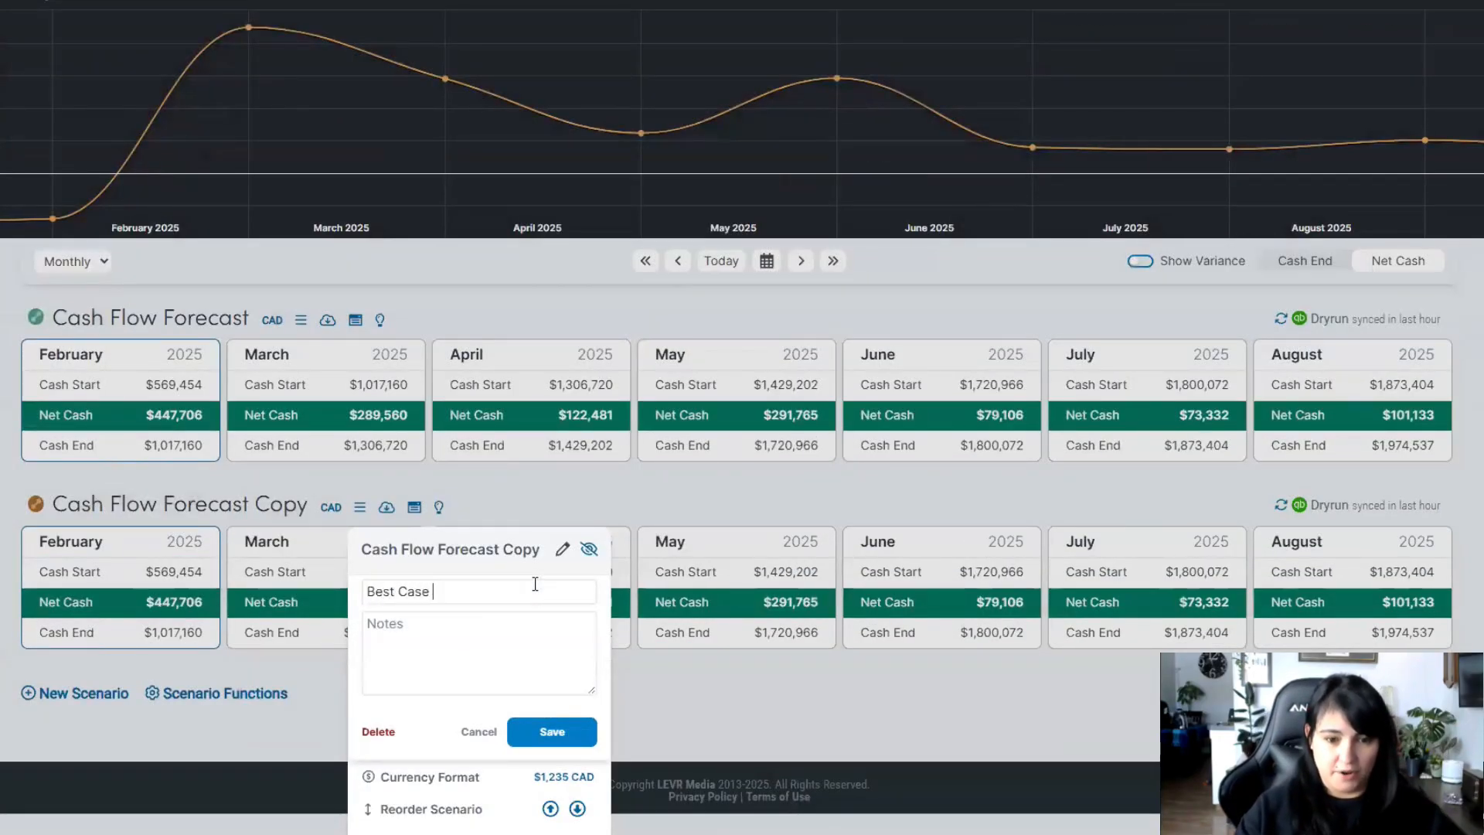
{"action": "type", "text": "Scenario"}
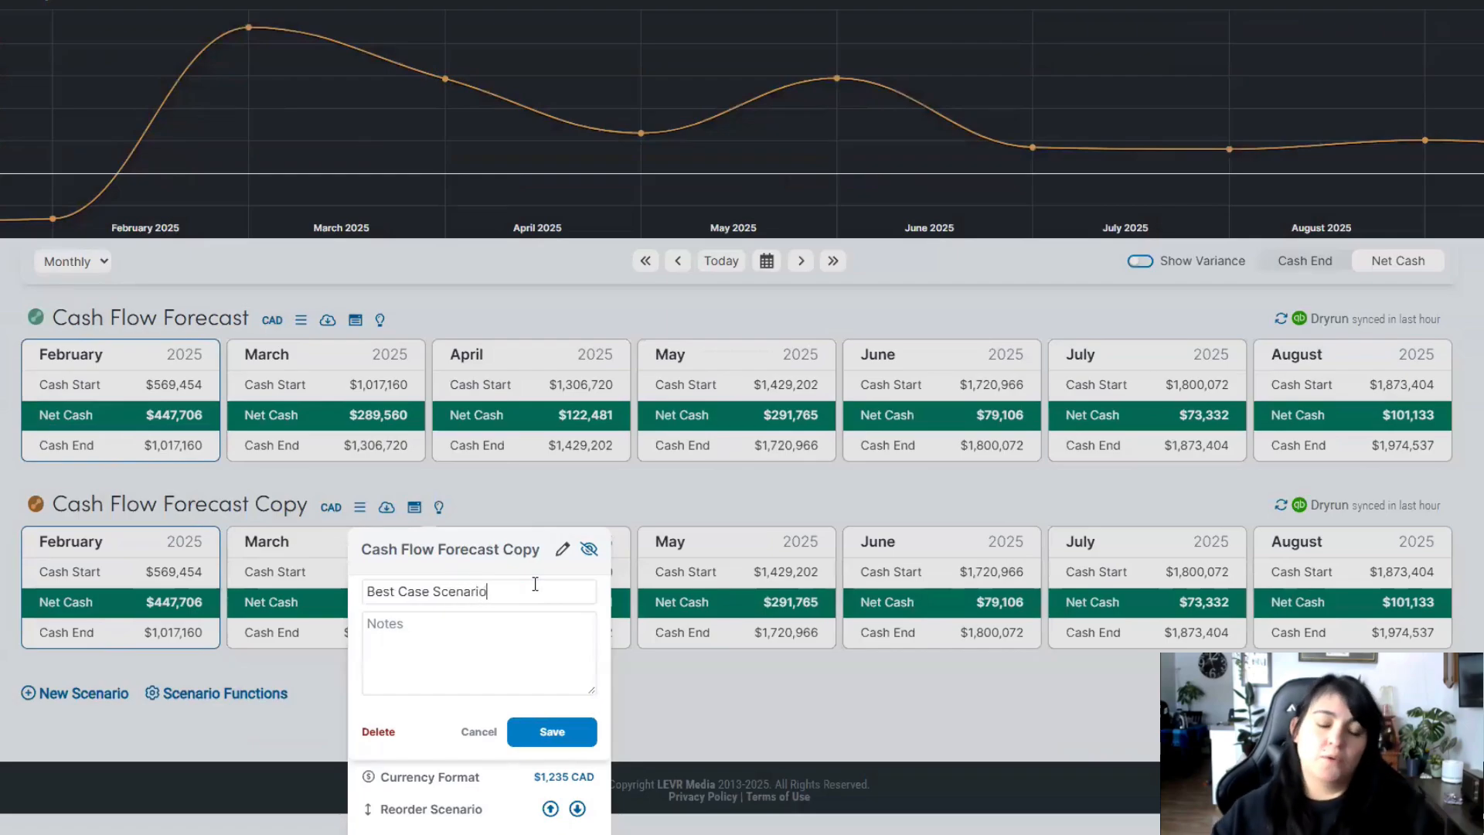
{"action": "left_click", "coordinate": [552, 731]}
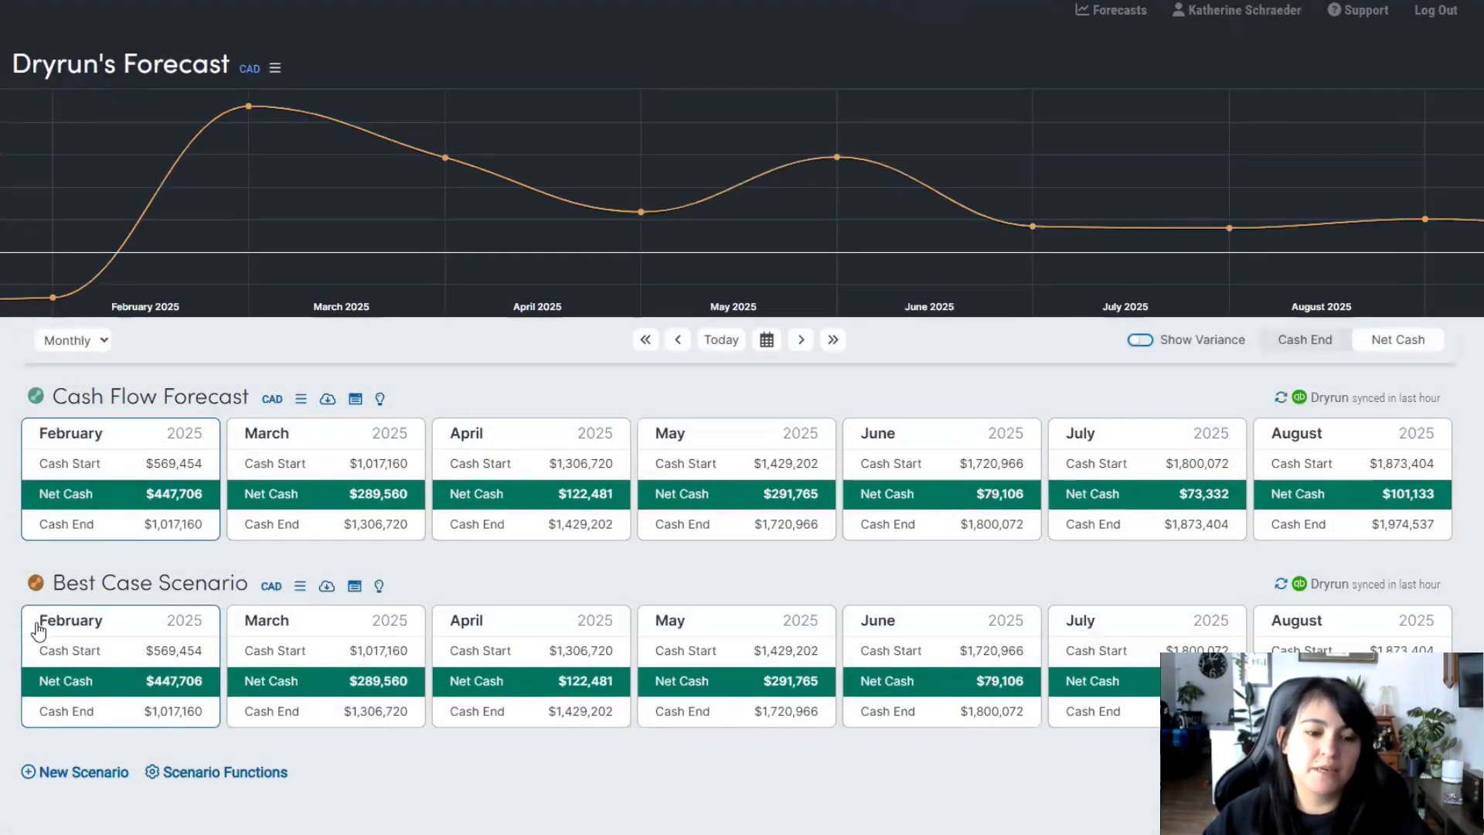
Expand the Best Case Scenario's Cash In details and open February's 6006 Sales account forecast
{"action": "left_click", "coordinate": [36, 626]}
{"action": "scroll", "coordinate": [42, 620], "scroll_direction": "down", "scroll_amount": 2}
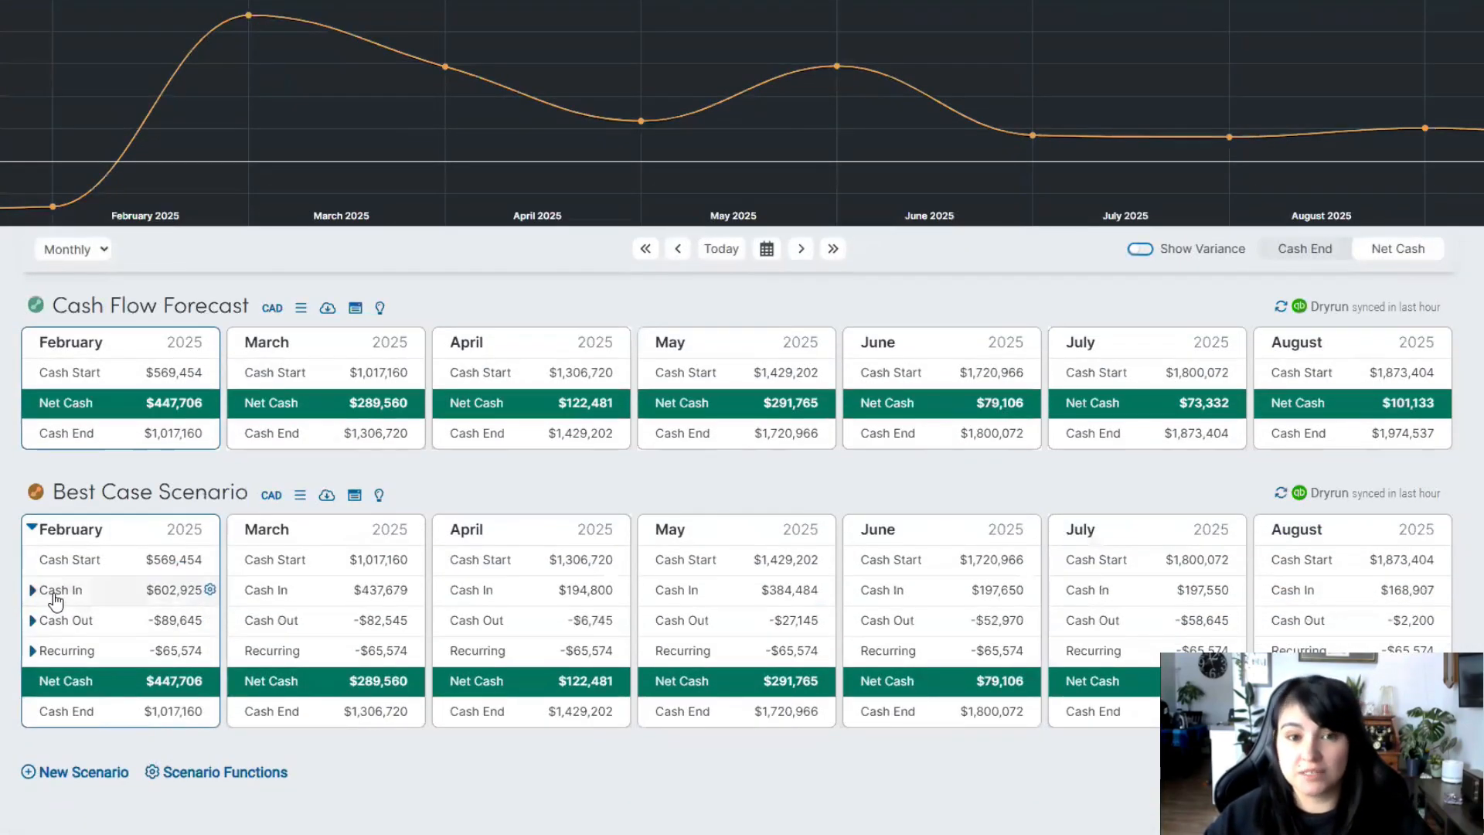
{"action": "left_click", "coordinate": [54, 596]}
{"action": "scroll", "coordinate": [207, 547], "scroll_direction": "down", "scroll_amount": 5}
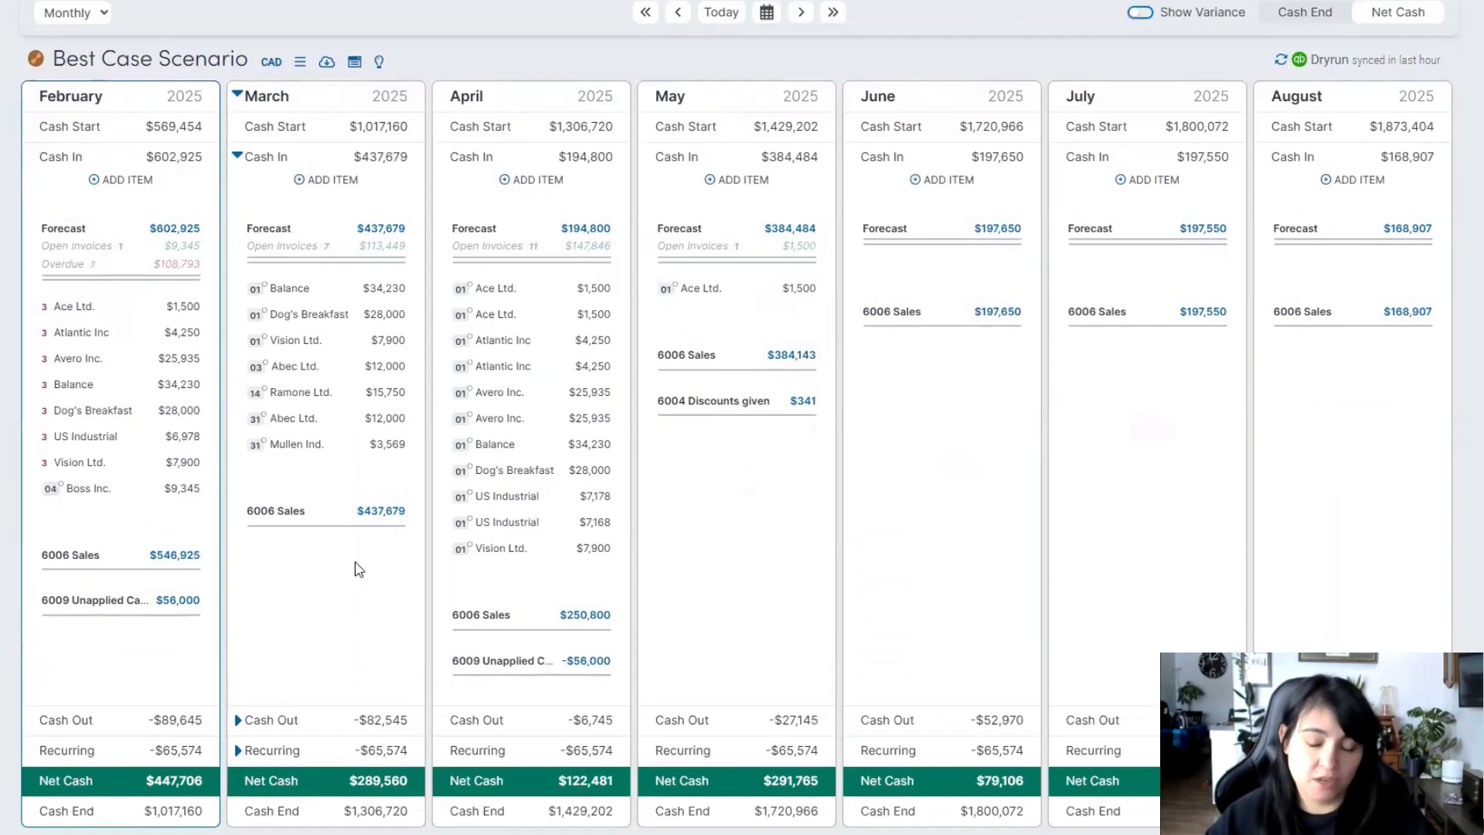
{"action": "left_click", "coordinate": [181, 569]}
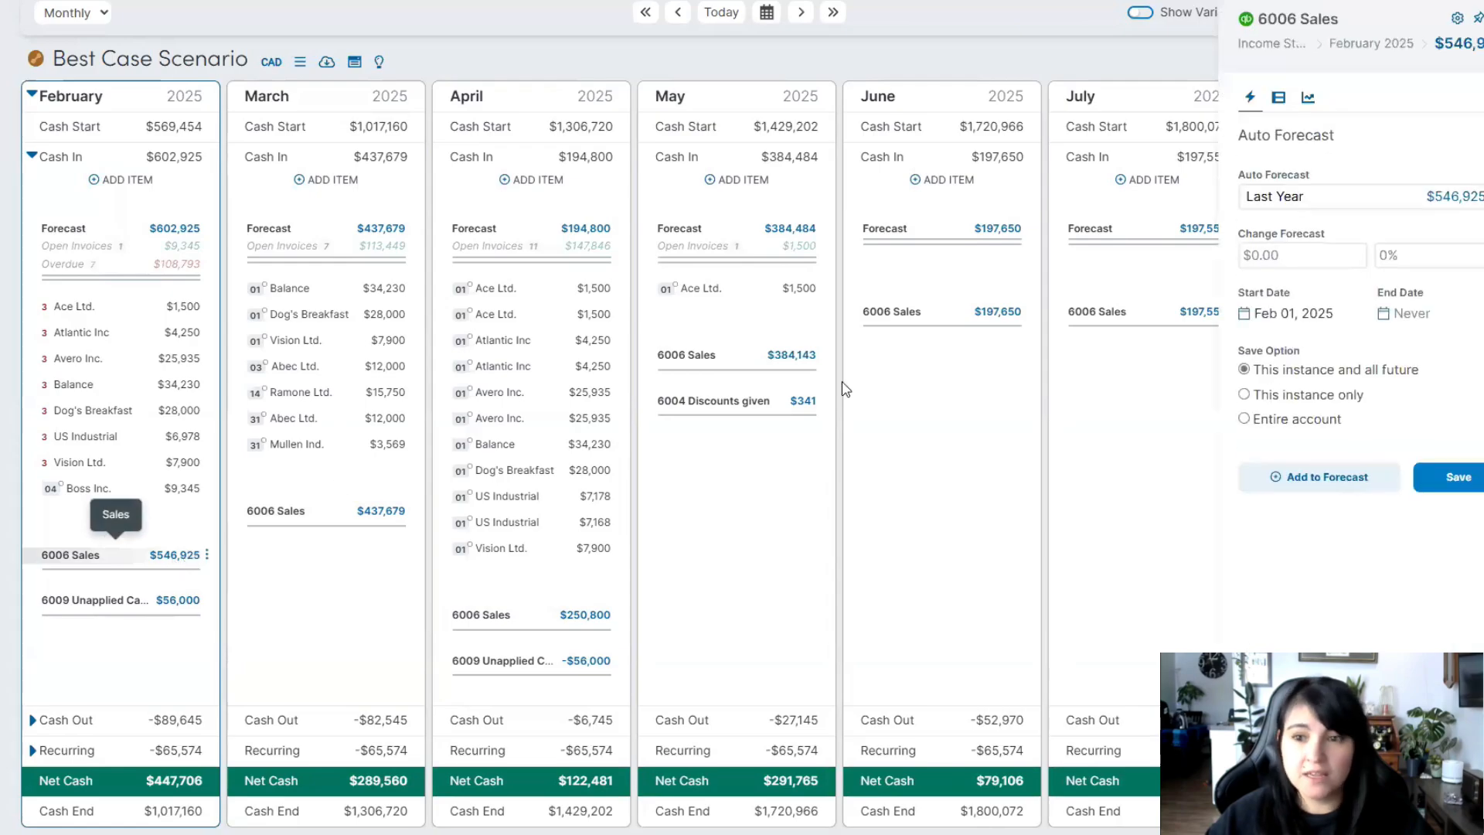
Add a fixed monthly forecast of 25,000 named Additional Revenue to the 6006 Sales account, starting Feb 01, 2025
{"action": "left_click", "coordinate": [1312, 479]}
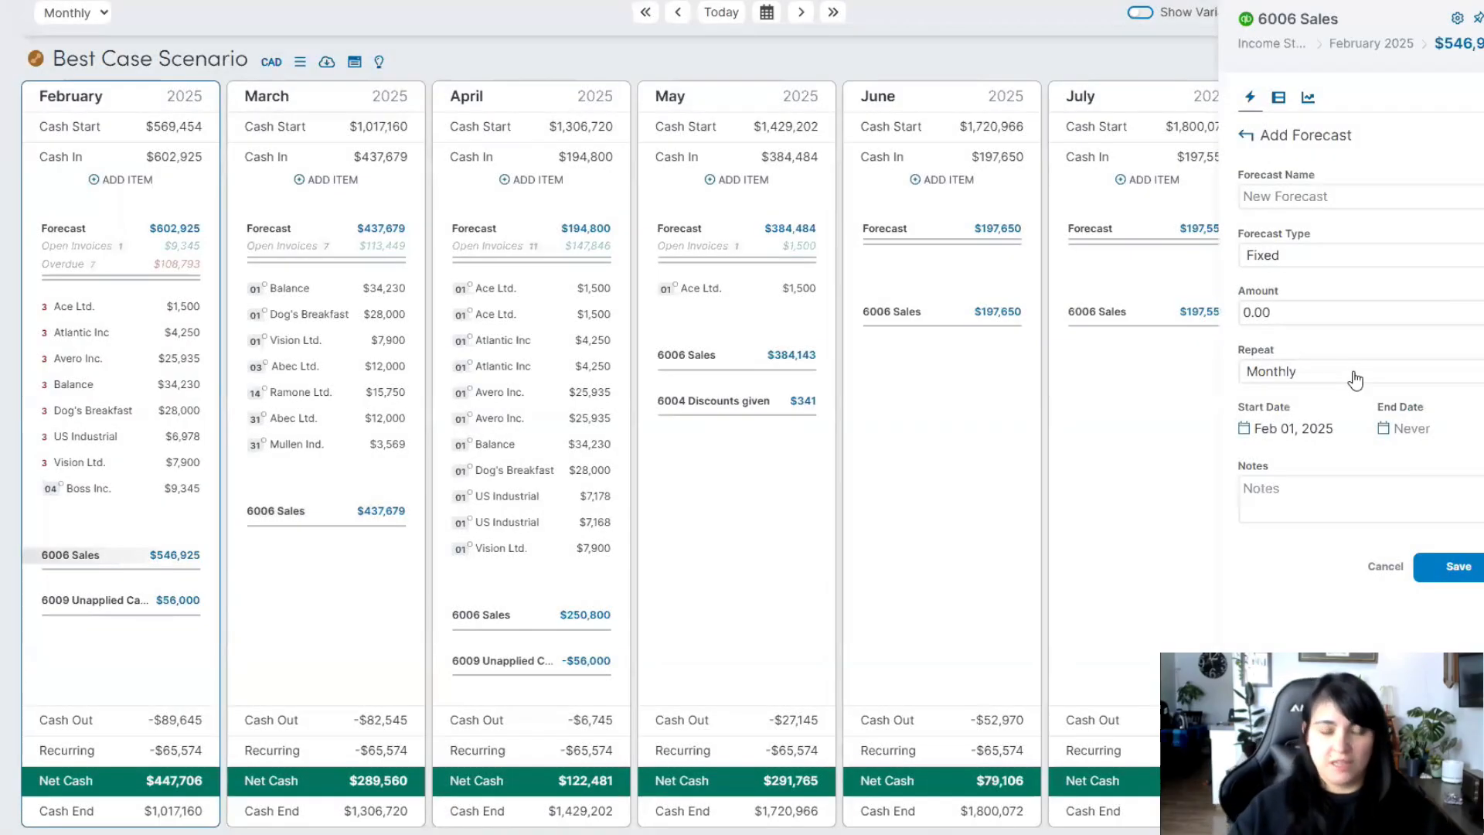
{"action": "type", "text": "Additi"}
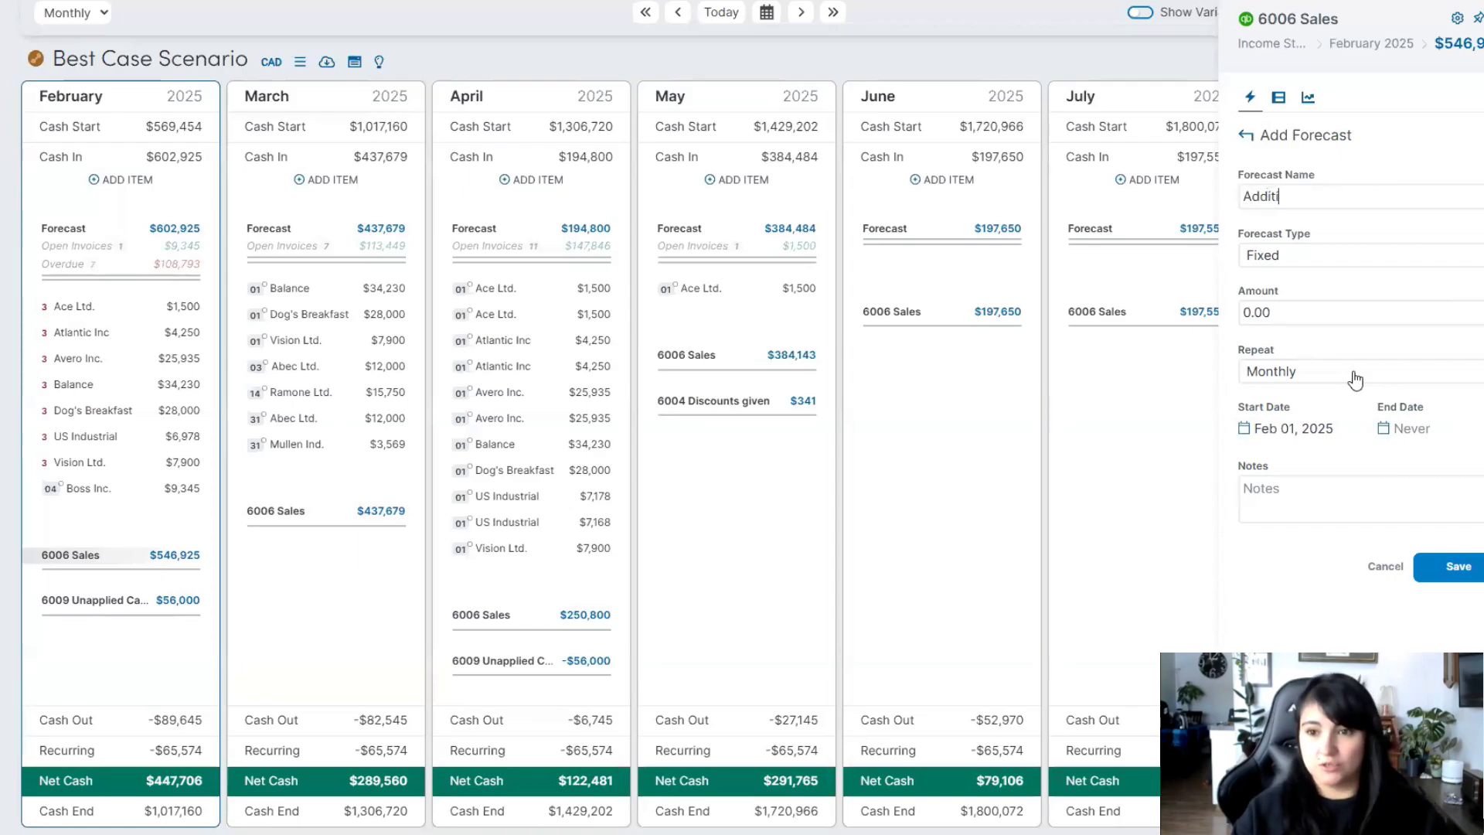
{"action": "type", "text": "onal Revenue"}
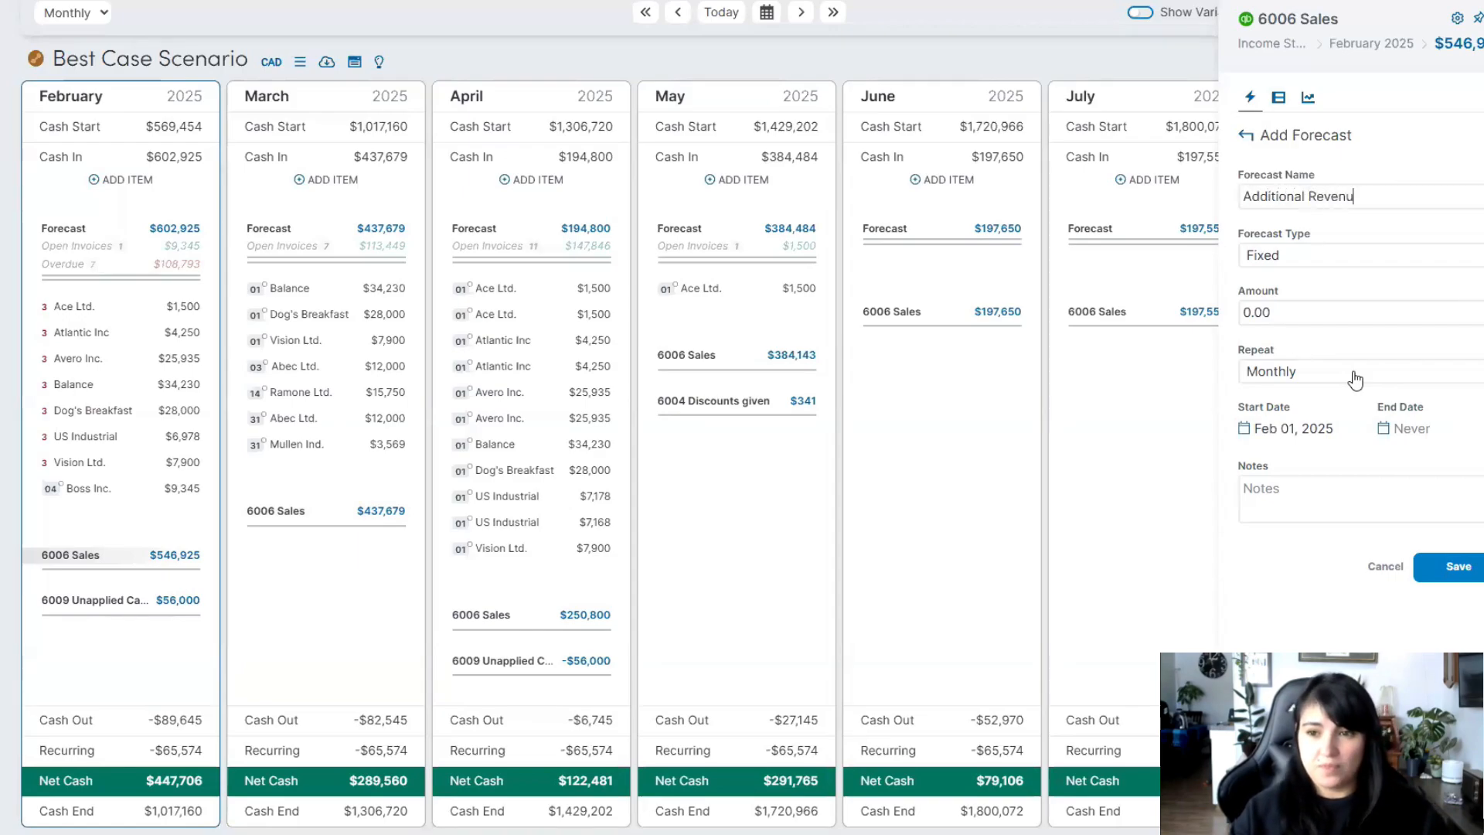
{"action": "left_click", "coordinate": [1285, 311]}
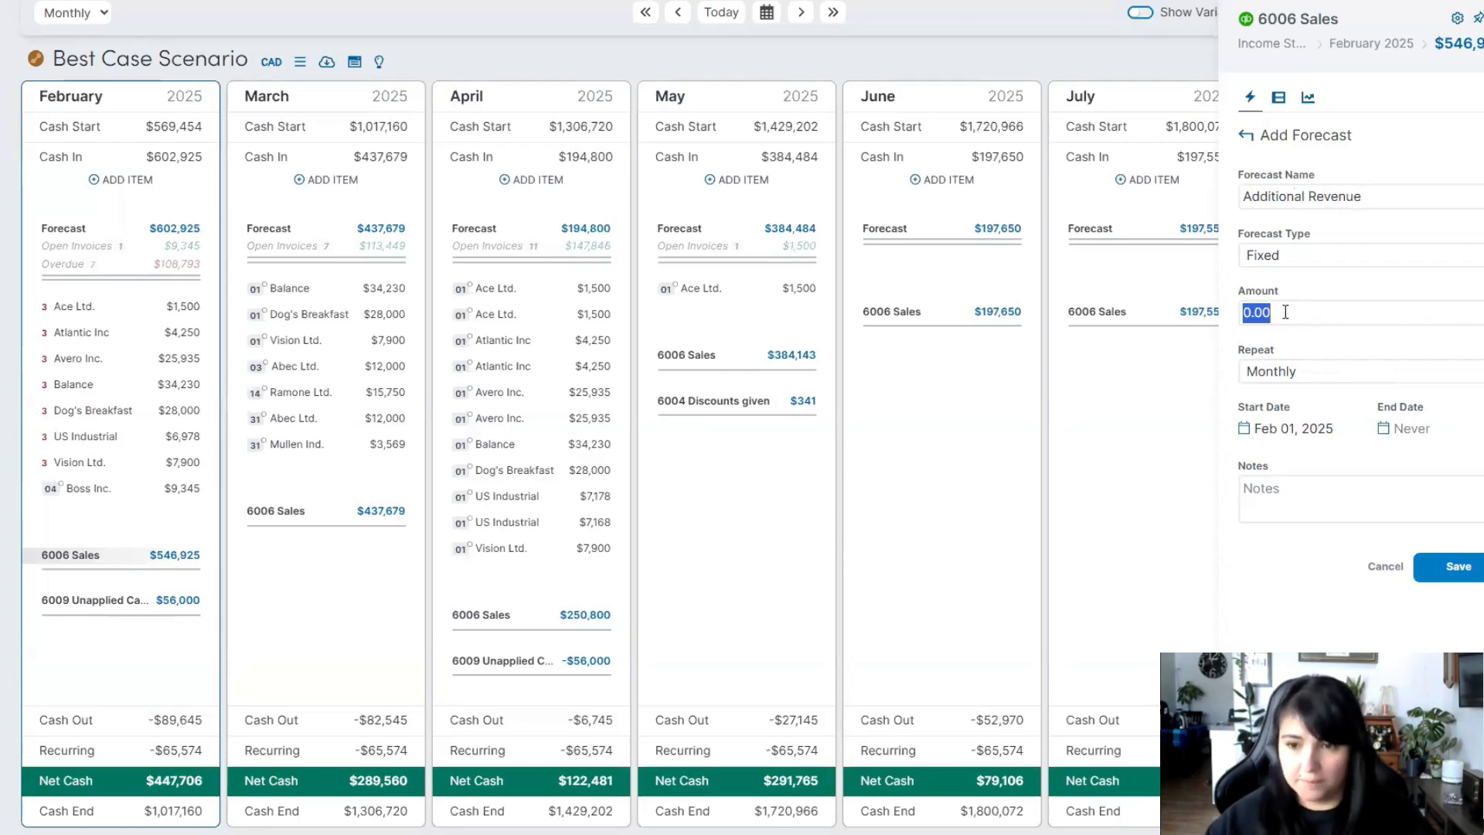
{"action": "type", "text": "250000"}
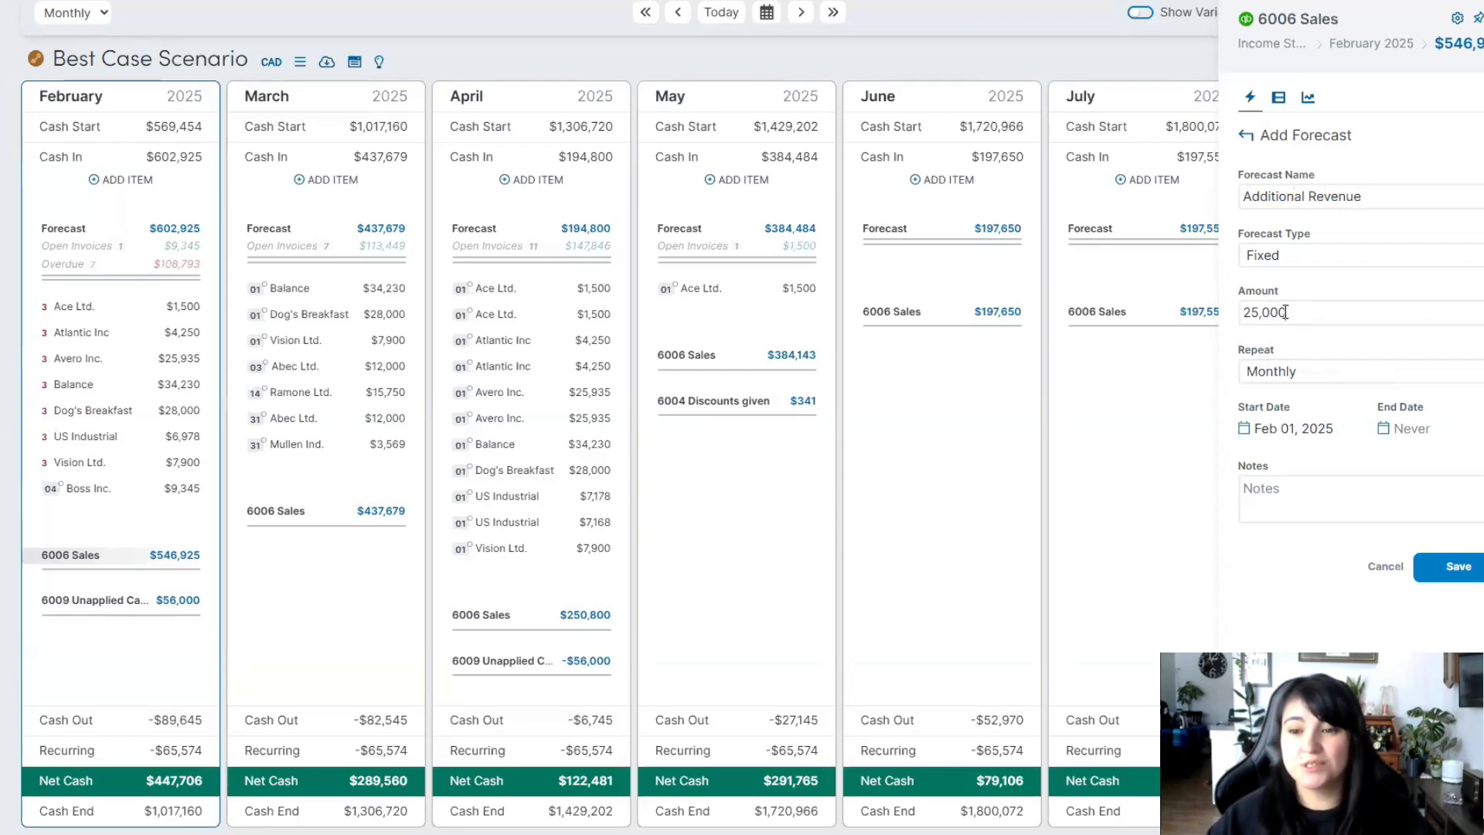
{"action": "left_click", "coordinate": [1328, 379]}
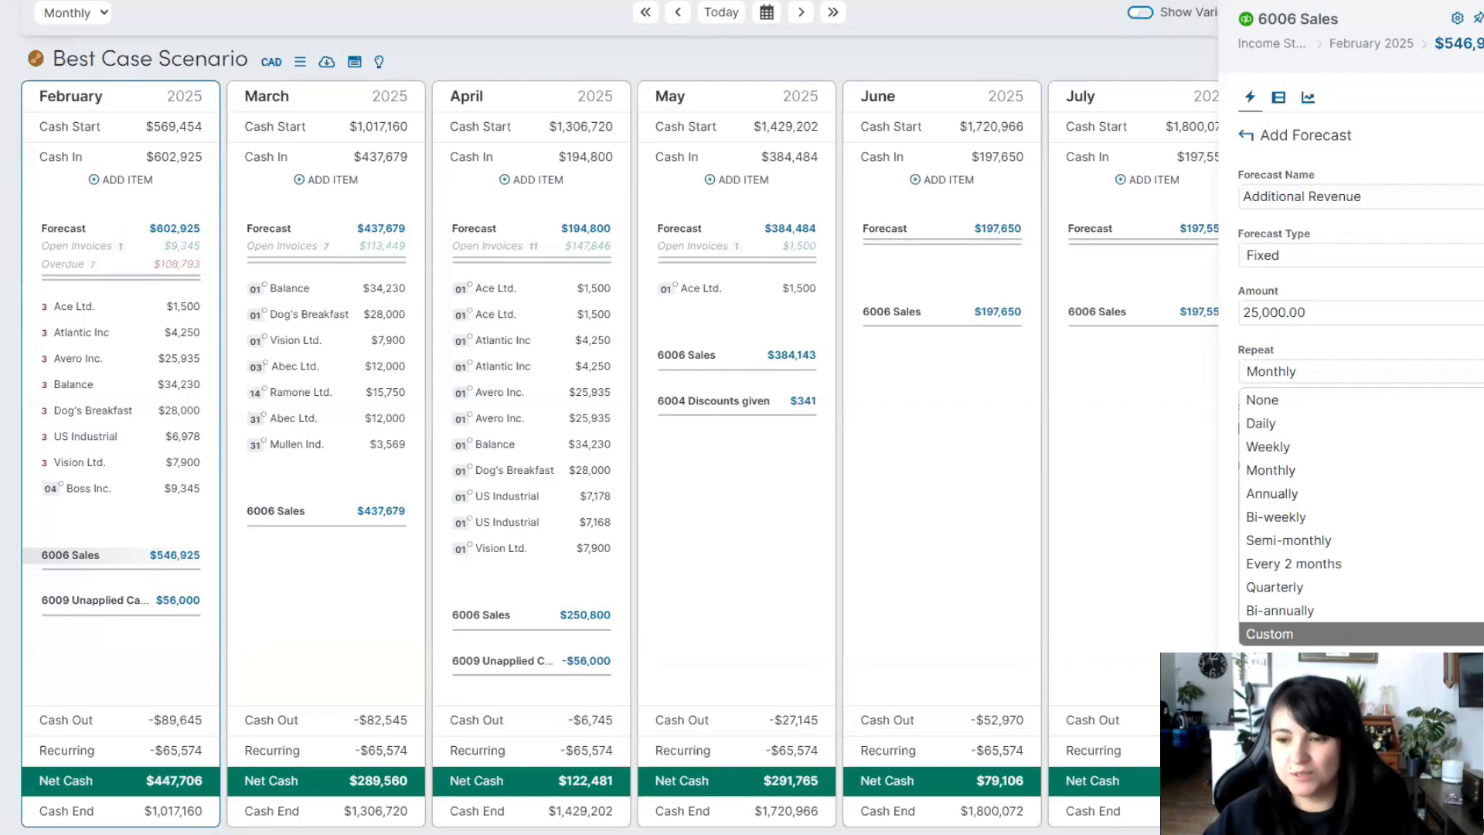
{"action": "left_click", "coordinate": [1450, 666]}
{"action": "left_click", "coordinate": [1465, 576]}
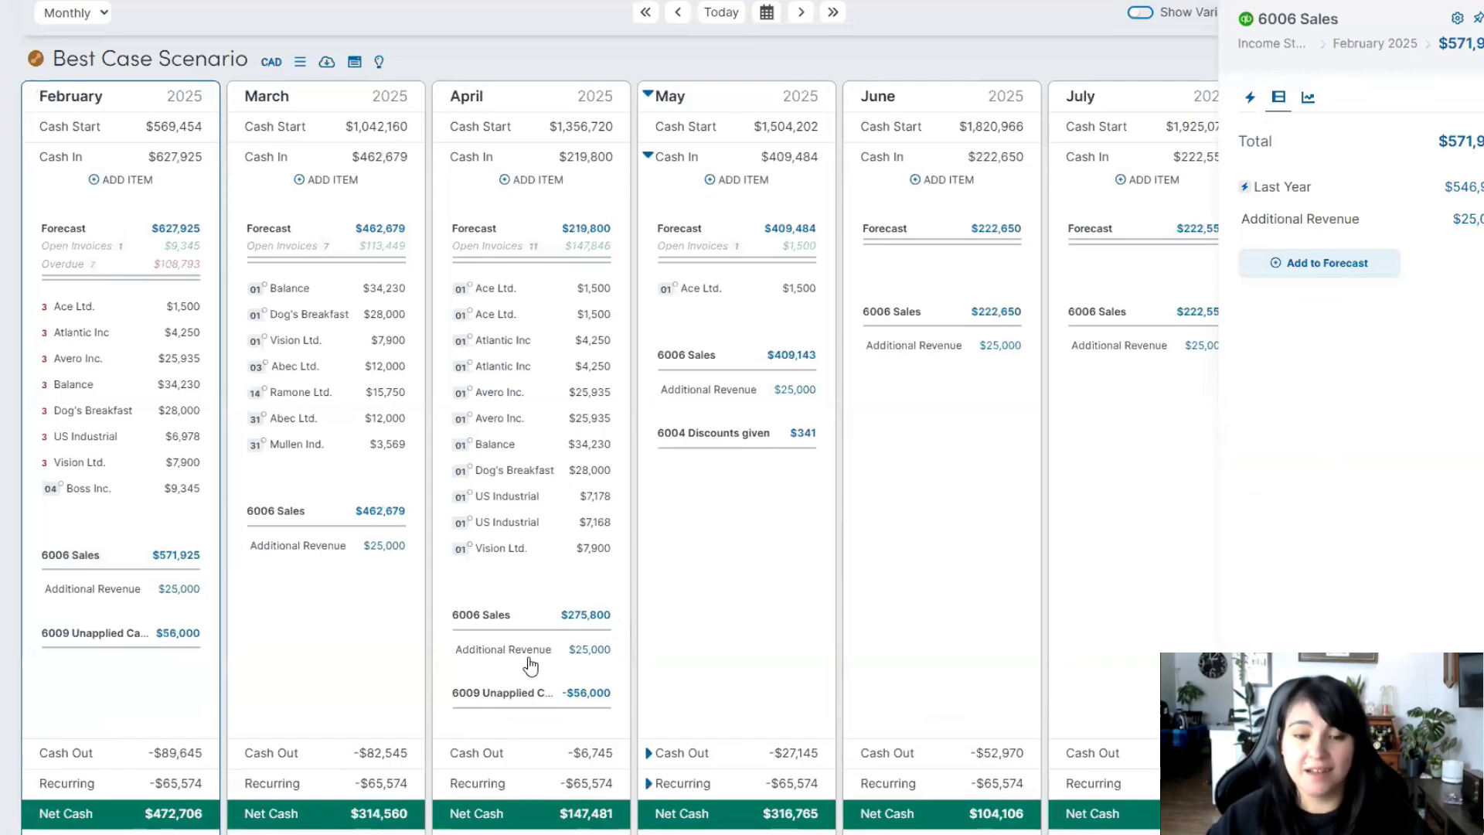
{"action": "left_click", "coordinate": [847, 398]}
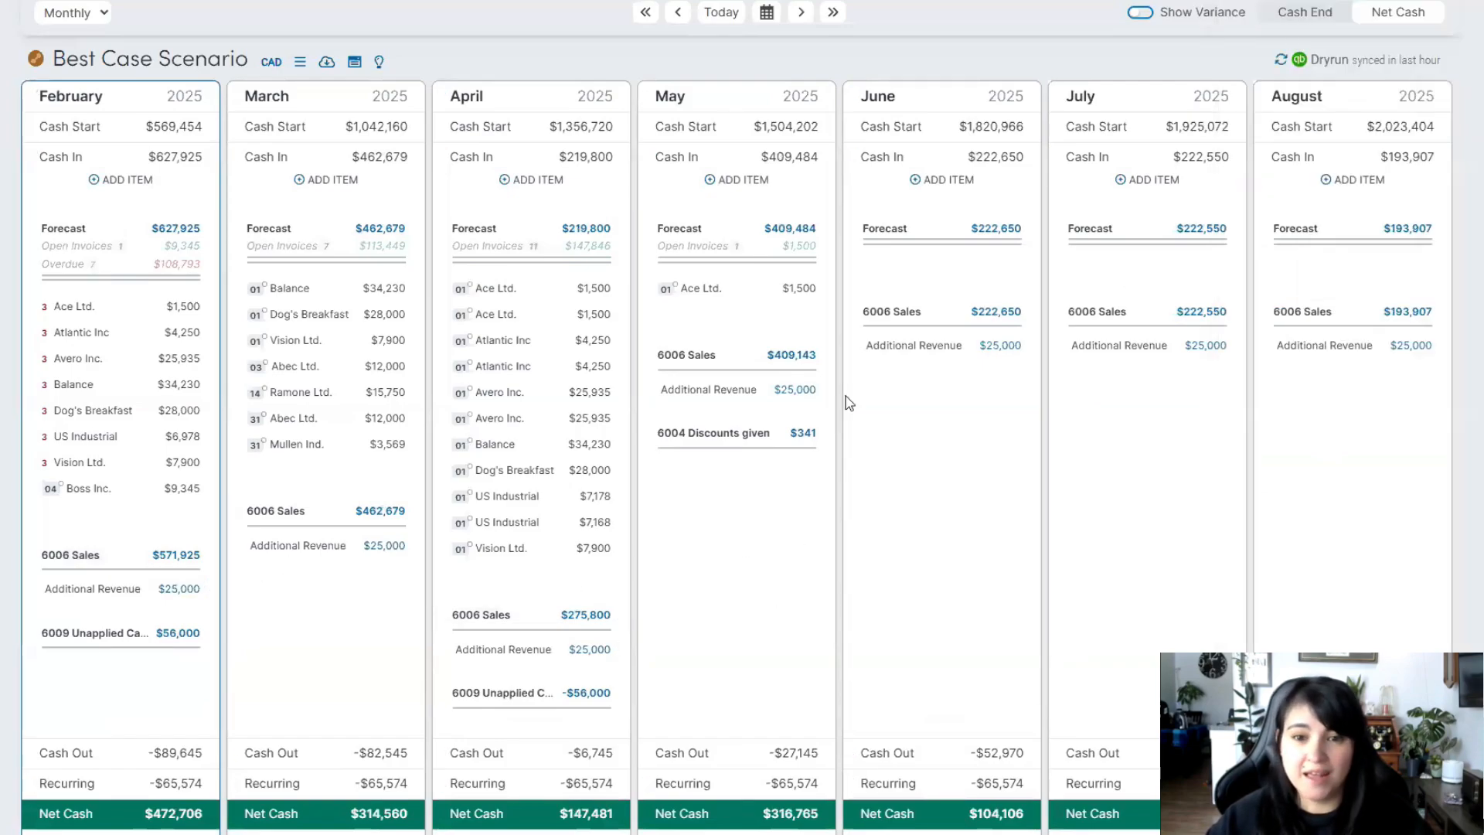
Collapse the Cash In details and compare both scenarios' April 2025 net cash on the chart
{"action": "left_click", "coordinate": [71, 160]}
{"action": "scroll", "coordinate": [496, 653], "scroll_direction": "up", "scroll_amount": 2}
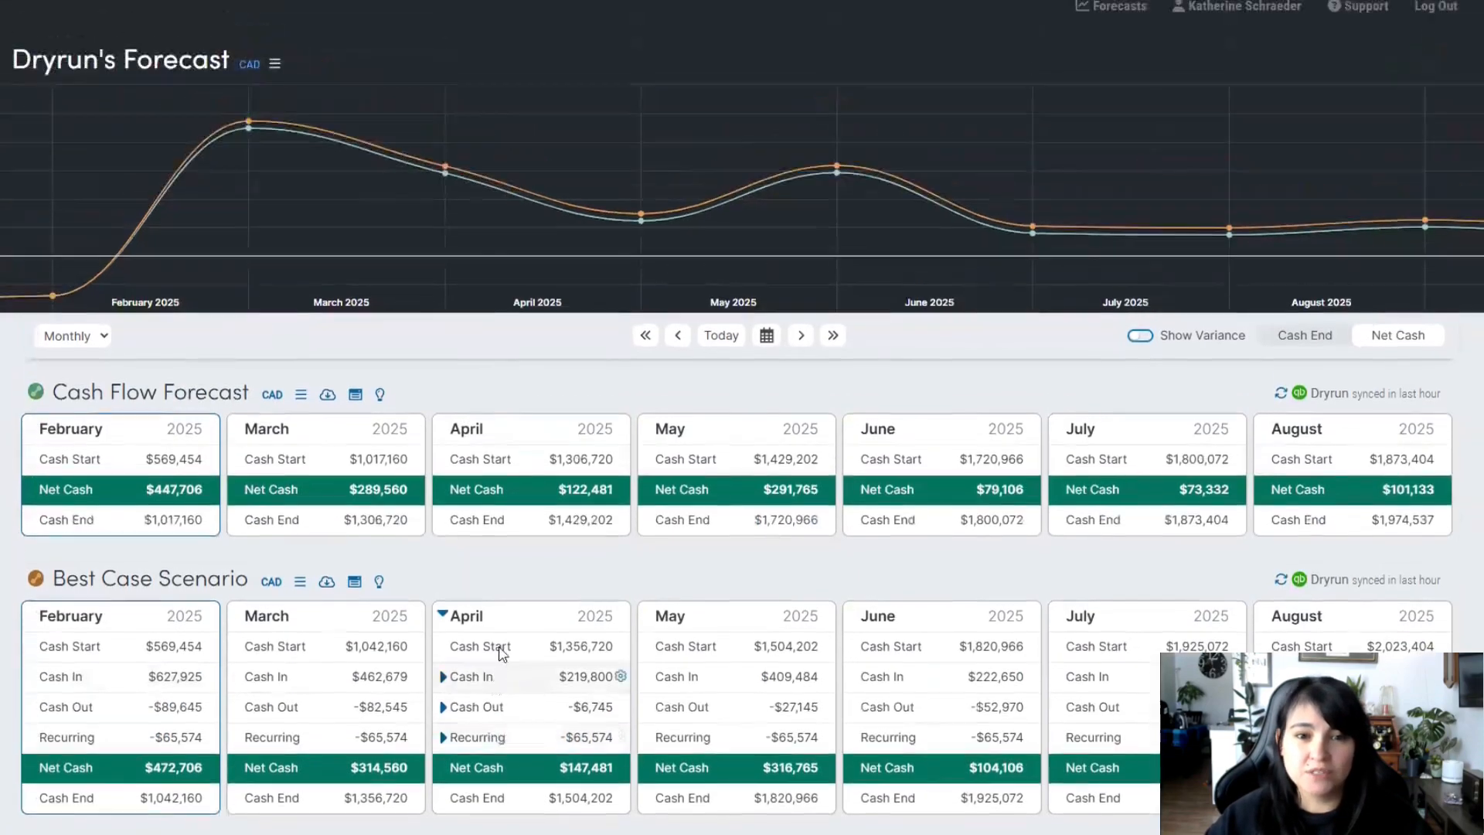
{"action": "mouse_move", "coordinate": [637, 228]}
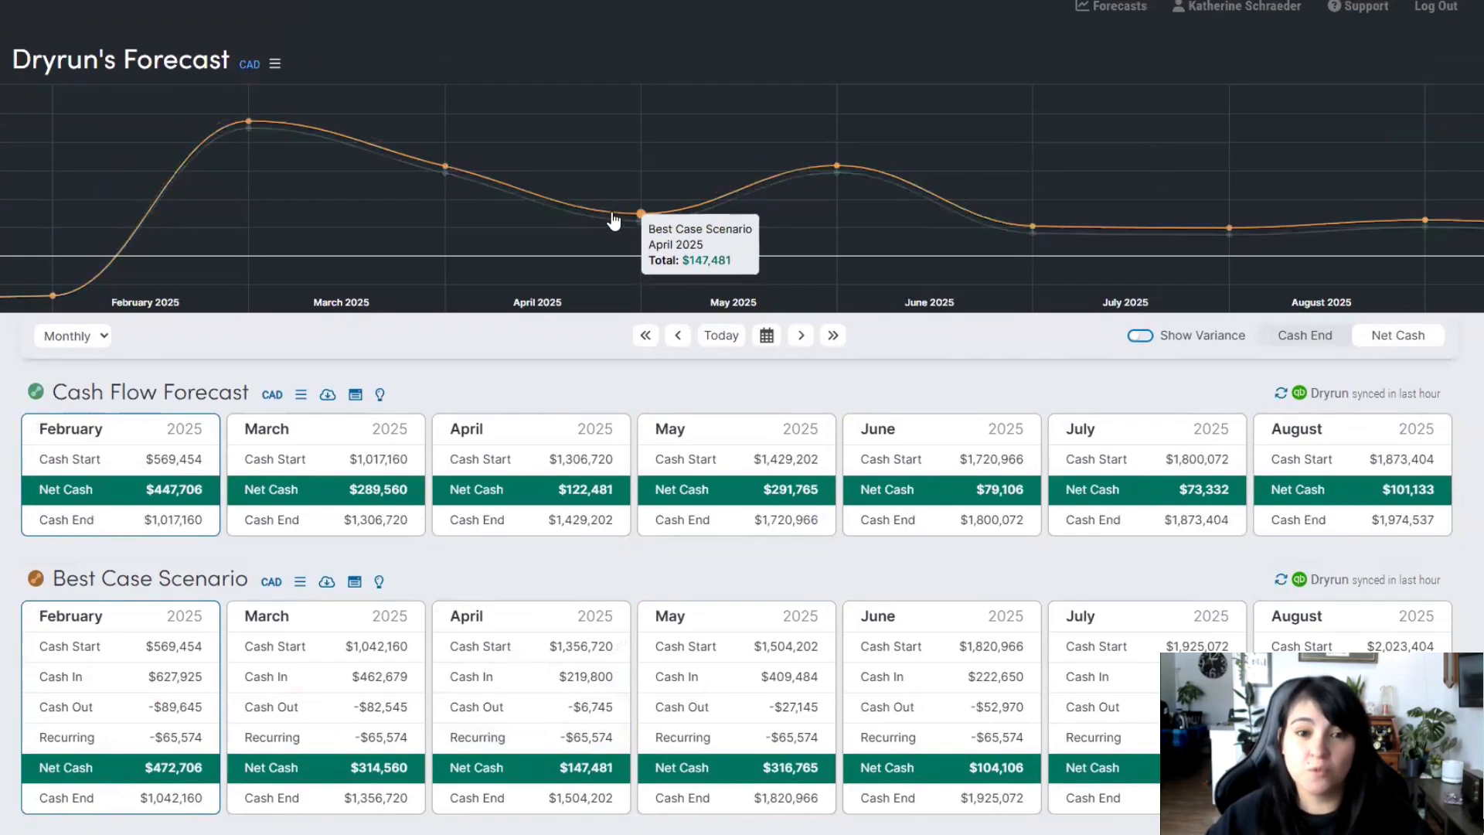
Expand the Best Case Scenario's Cash In and Cash Out details and open February's 7007 Subcontractors account forecast
{"action": "left_click", "coordinate": [54, 676]}
{"action": "scroll", "coordinate": [155, 626], "scroll_direction": "down", "scroll_amount": 4}
{"action": "scroll", "coordinate": [184, 611], "scroll_direction": "down", "scroll_amount": 3}
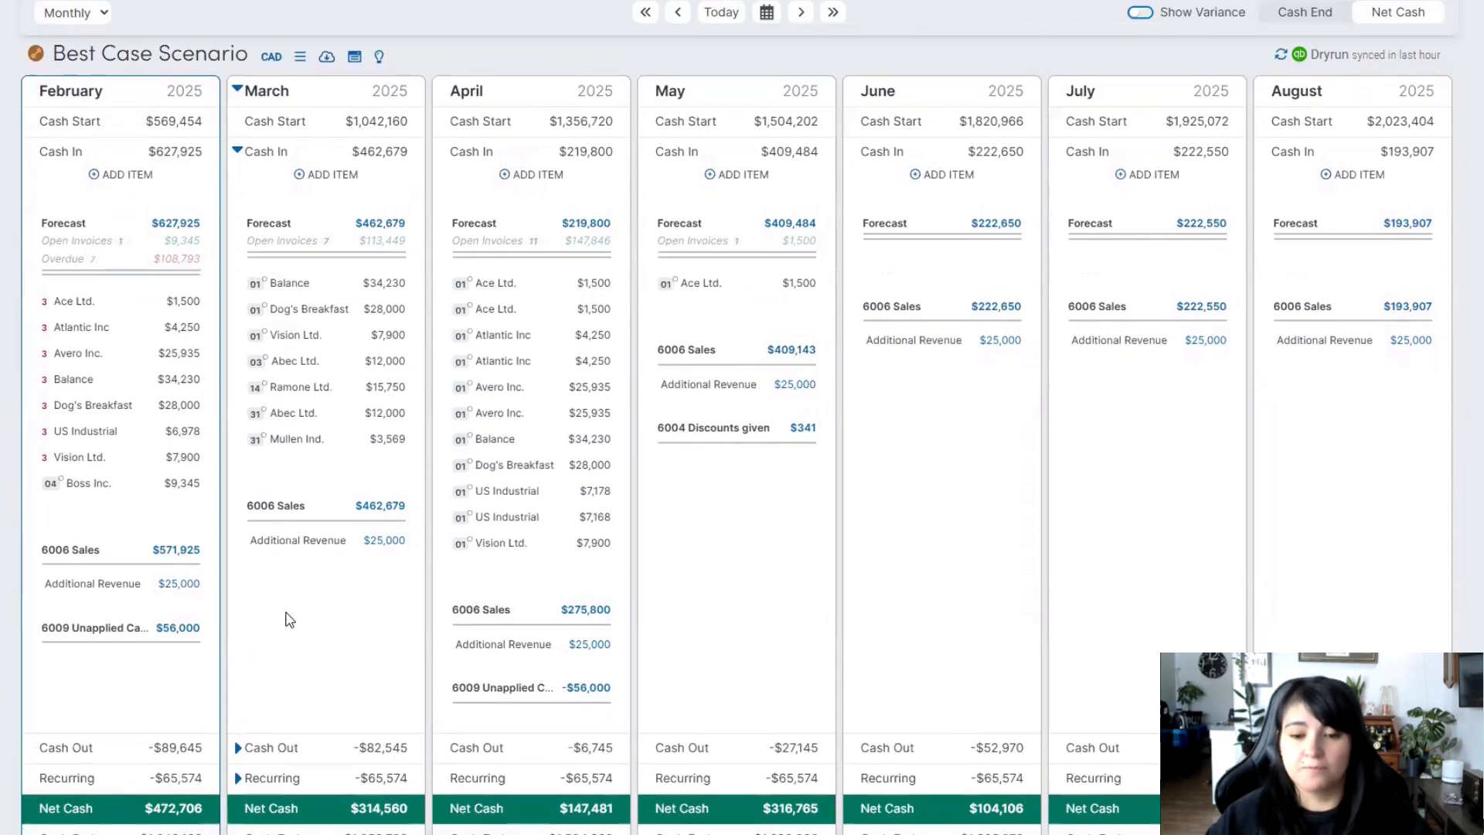
{"action": "scroll", "coordinate": [288, 616], "scroll_direction": "down", "scroll_amount": 2}
{"action": "left_click", "coordinate": [76, 670]}
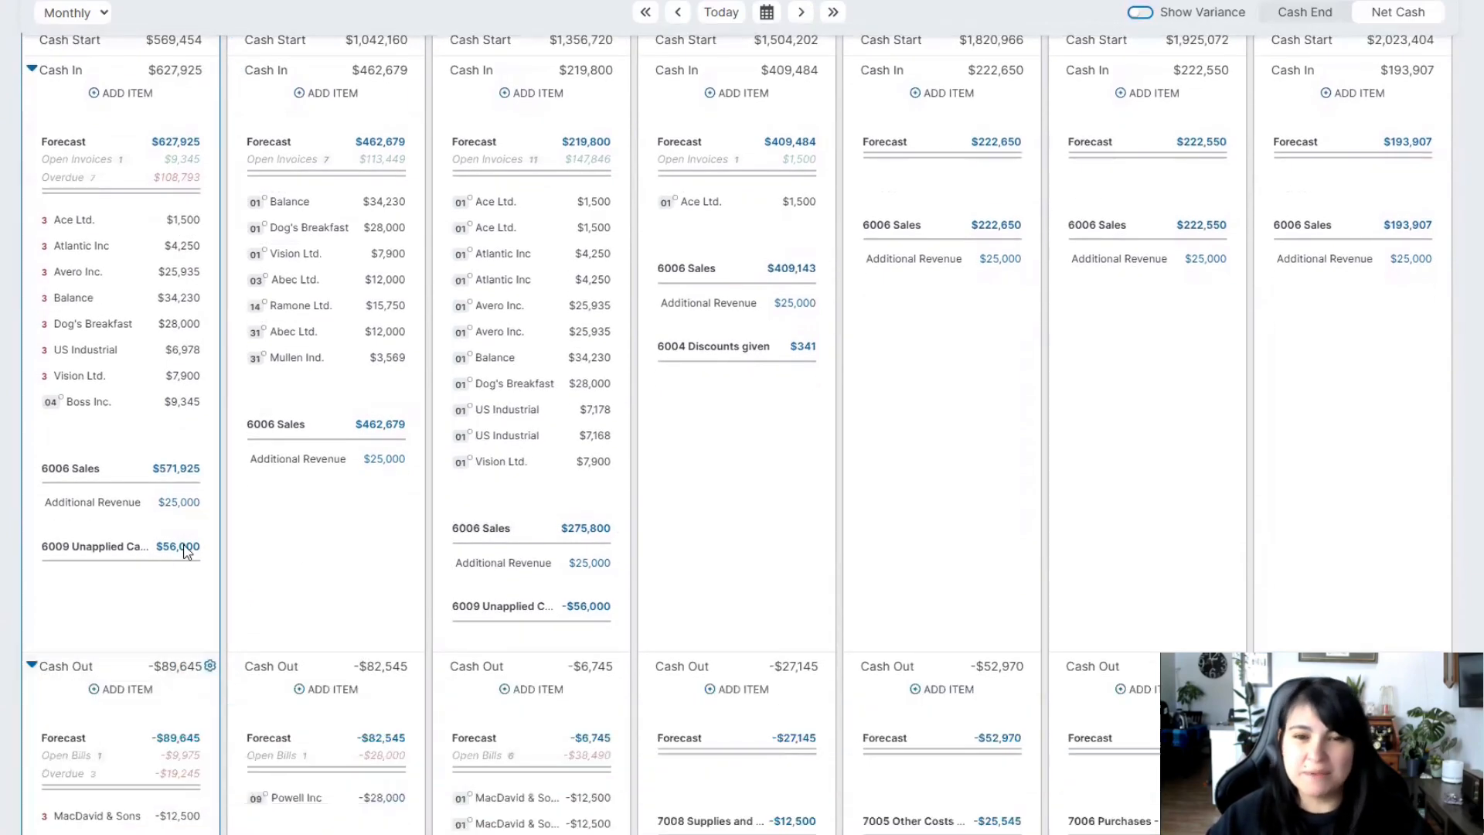
{"action": "scroll", "coordinate": [194, 547], "scroll_direction": "down", "scroll_amount": 4}
{"action": "scroll", "coordinate": [197, 547], "scroll_direction": "down", "scroll_amount": 2}
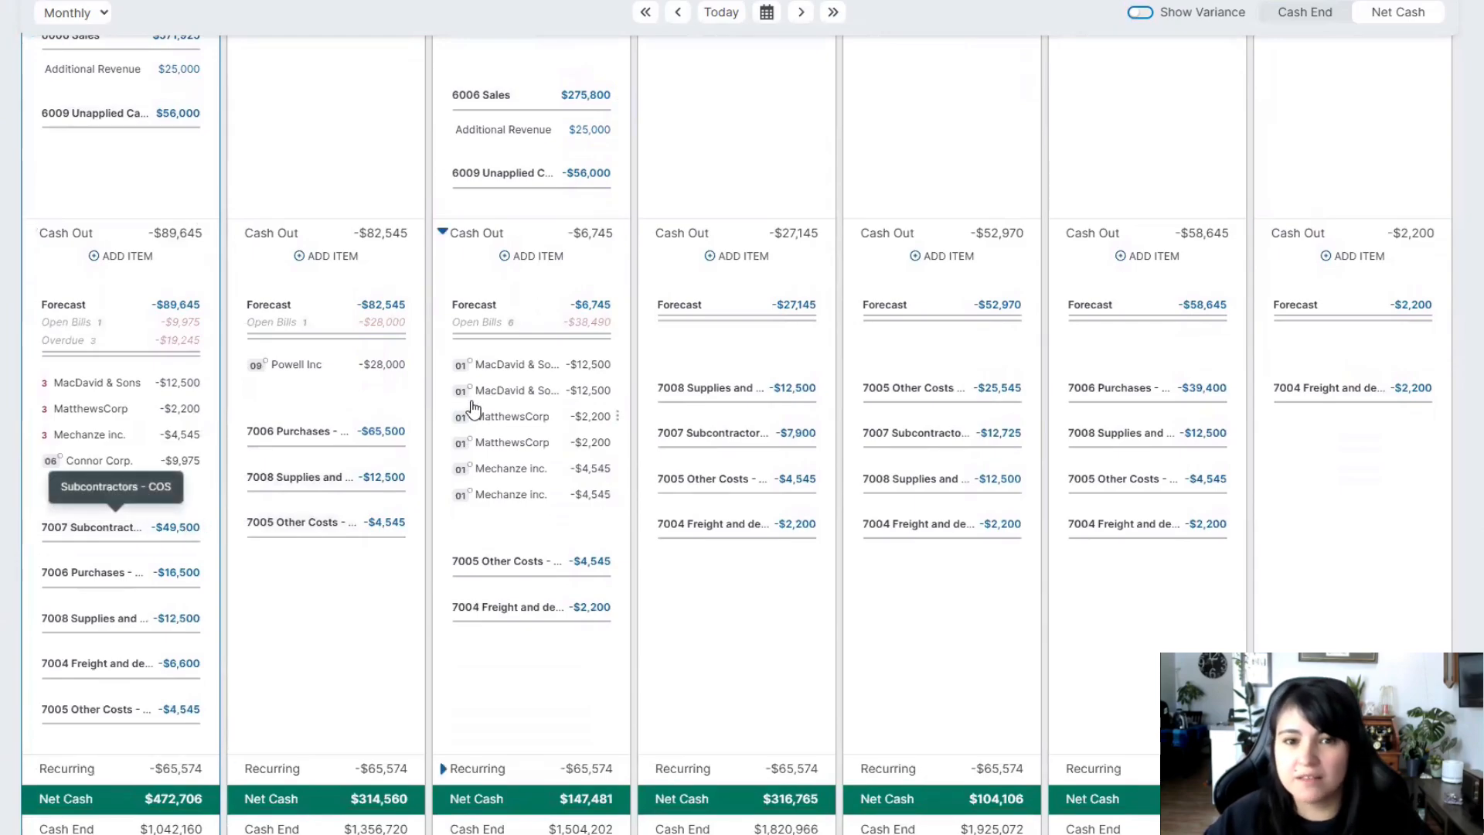
{"action": "scroll", "coordinate": [428, 516], "scroll_direction": "down", "scroll_amount": 2}
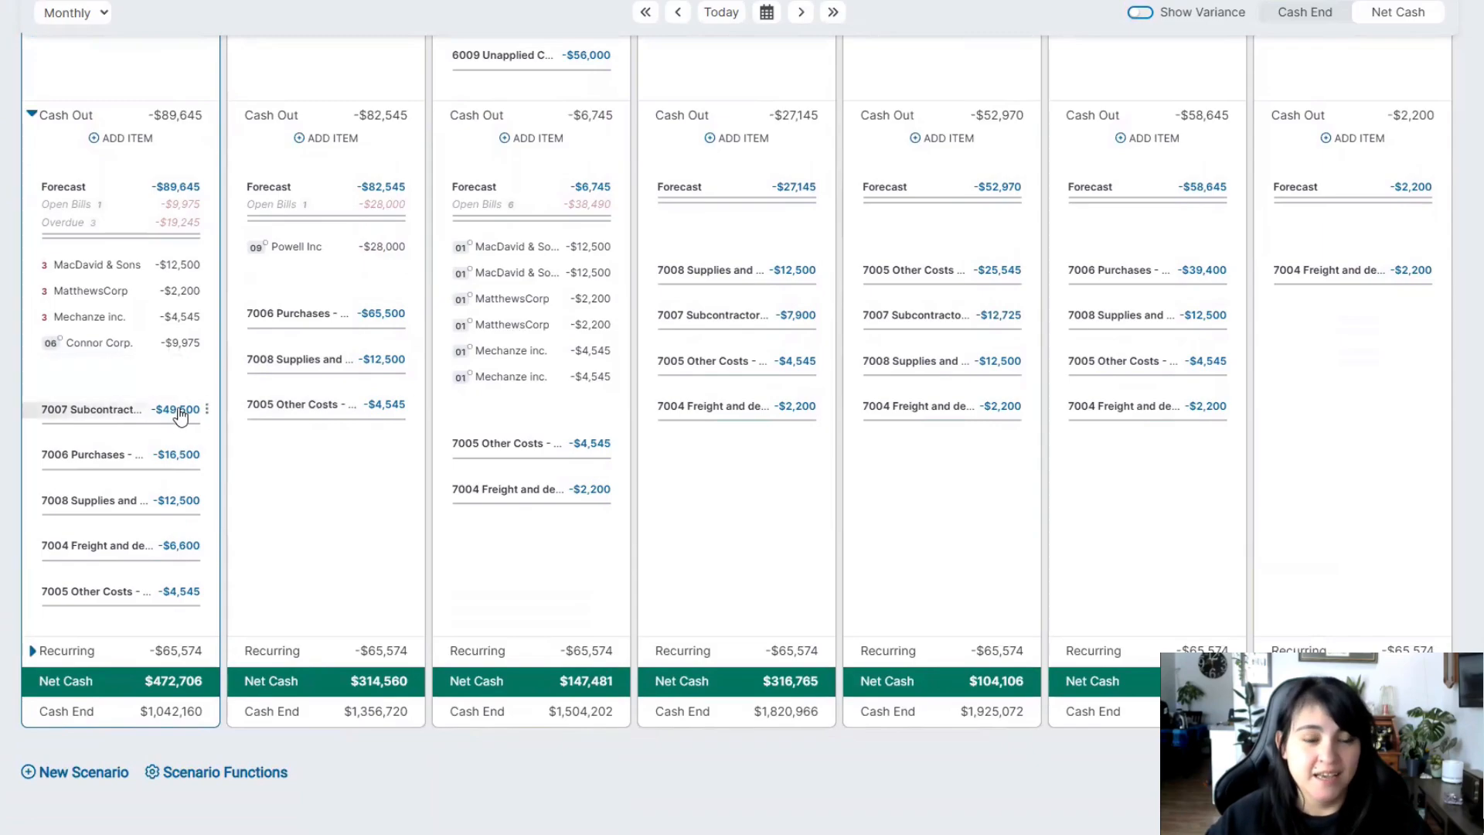
{"action": "left_click", "coordinate": [182, 412]}
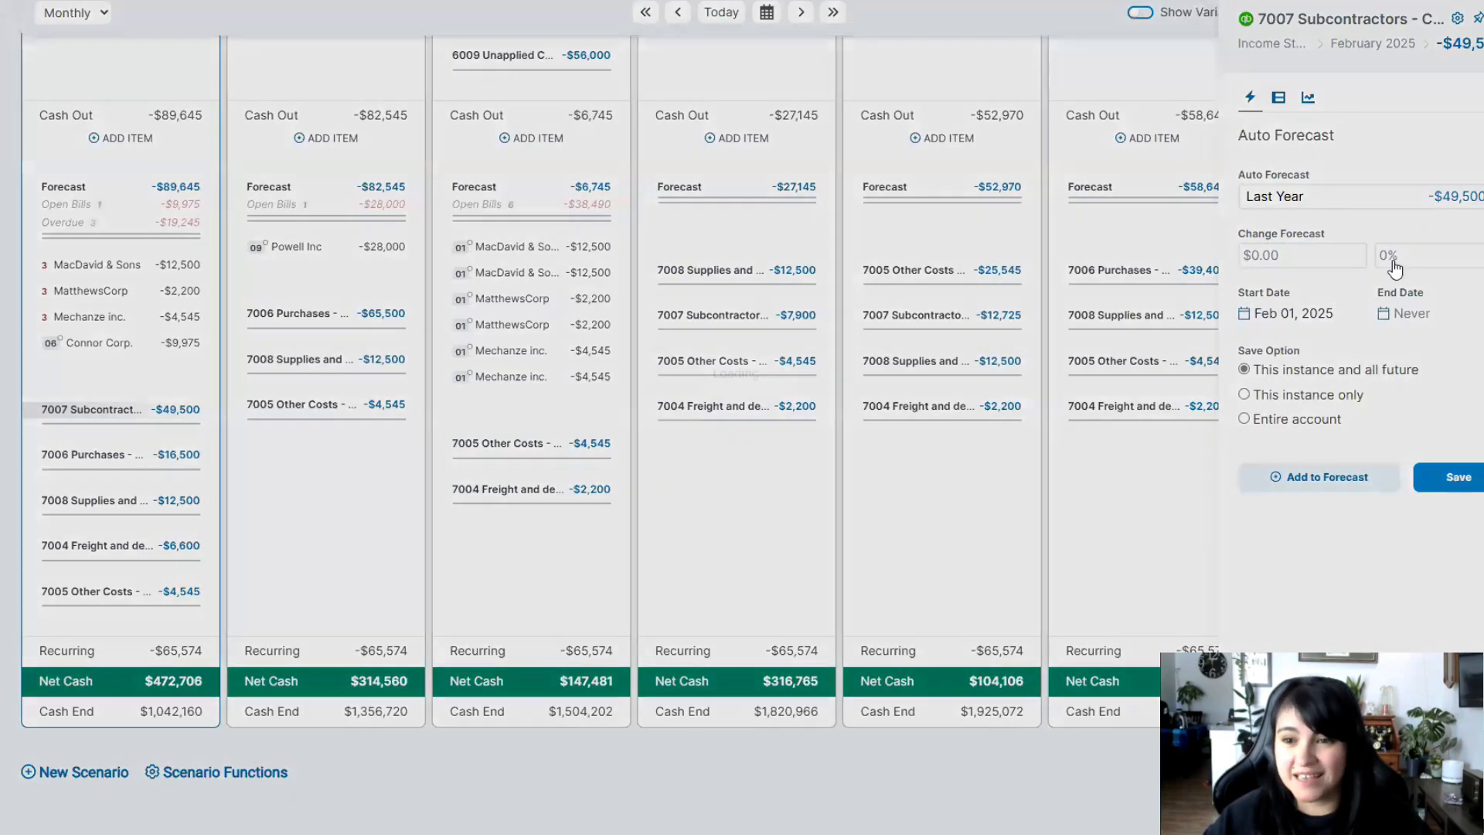
Add a dynamic monthly adjustment of 10% to the 7007 Subcontractors forecast, starting Feb 01, 2025
{"action": "left_click", "coordinate": [1391, 257]}
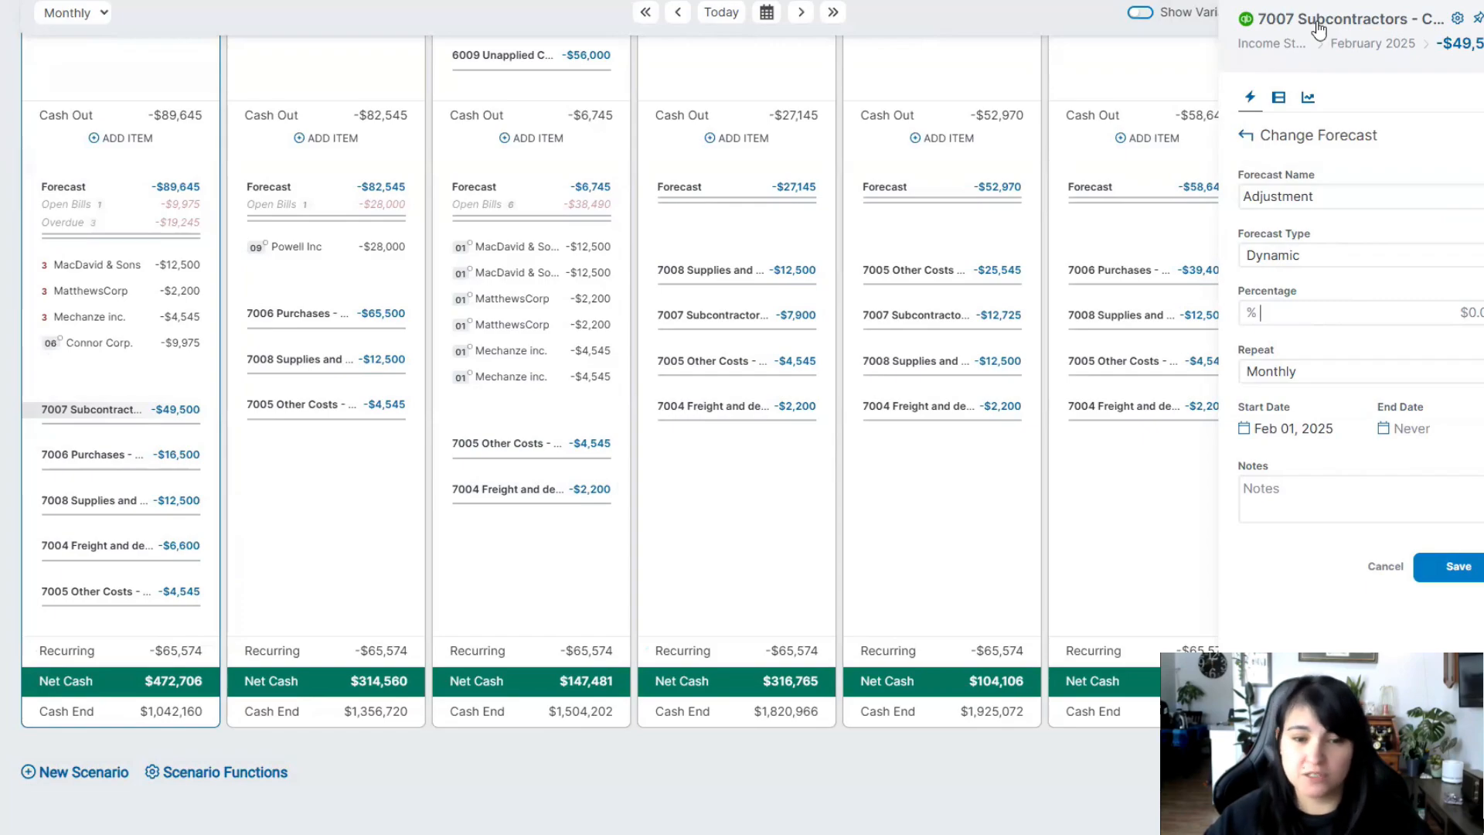
{"action": "type", "text": "10"}
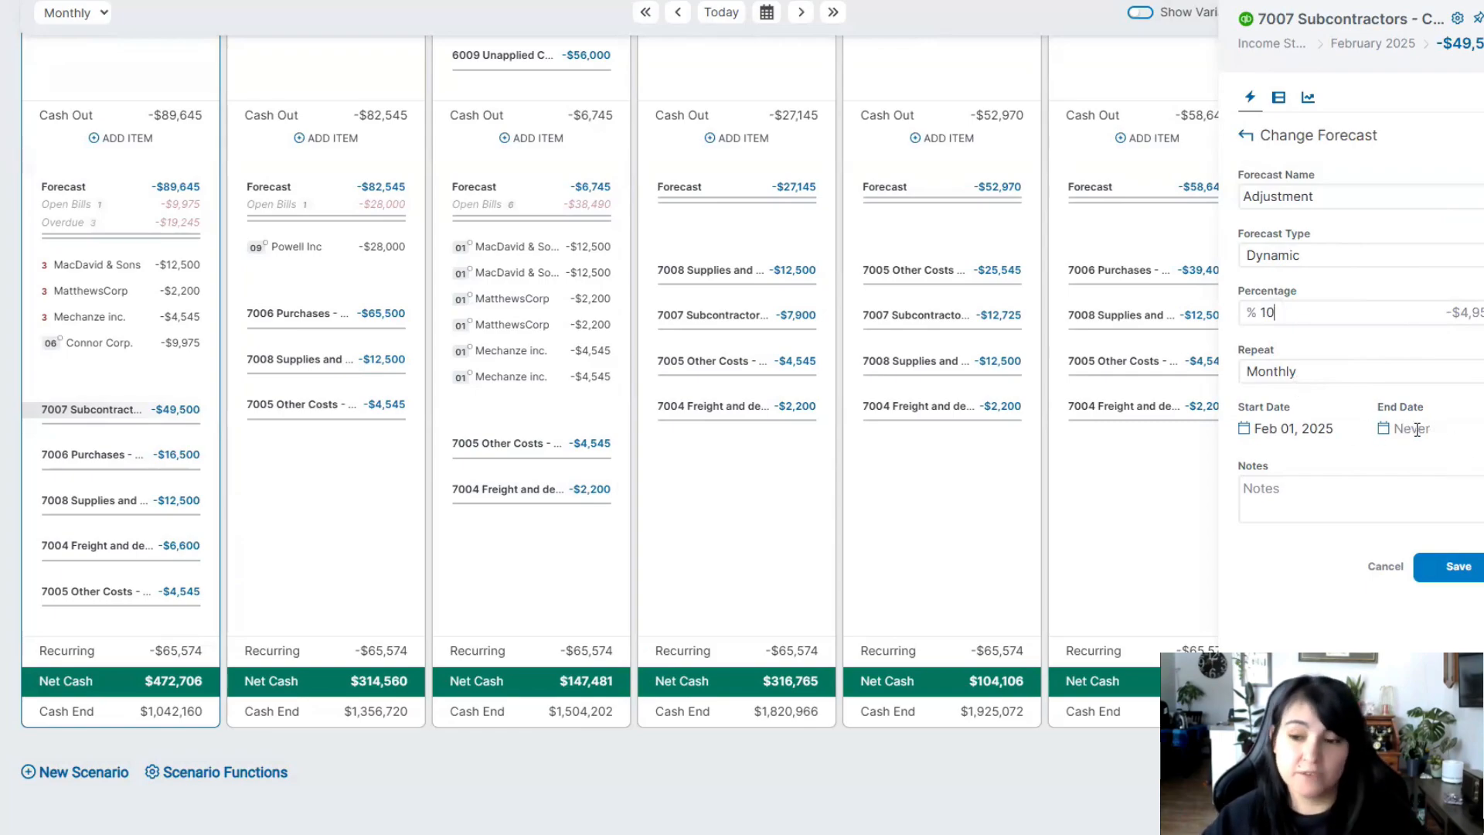
{"action": "left_click", "coordinate": [1468, 574]}
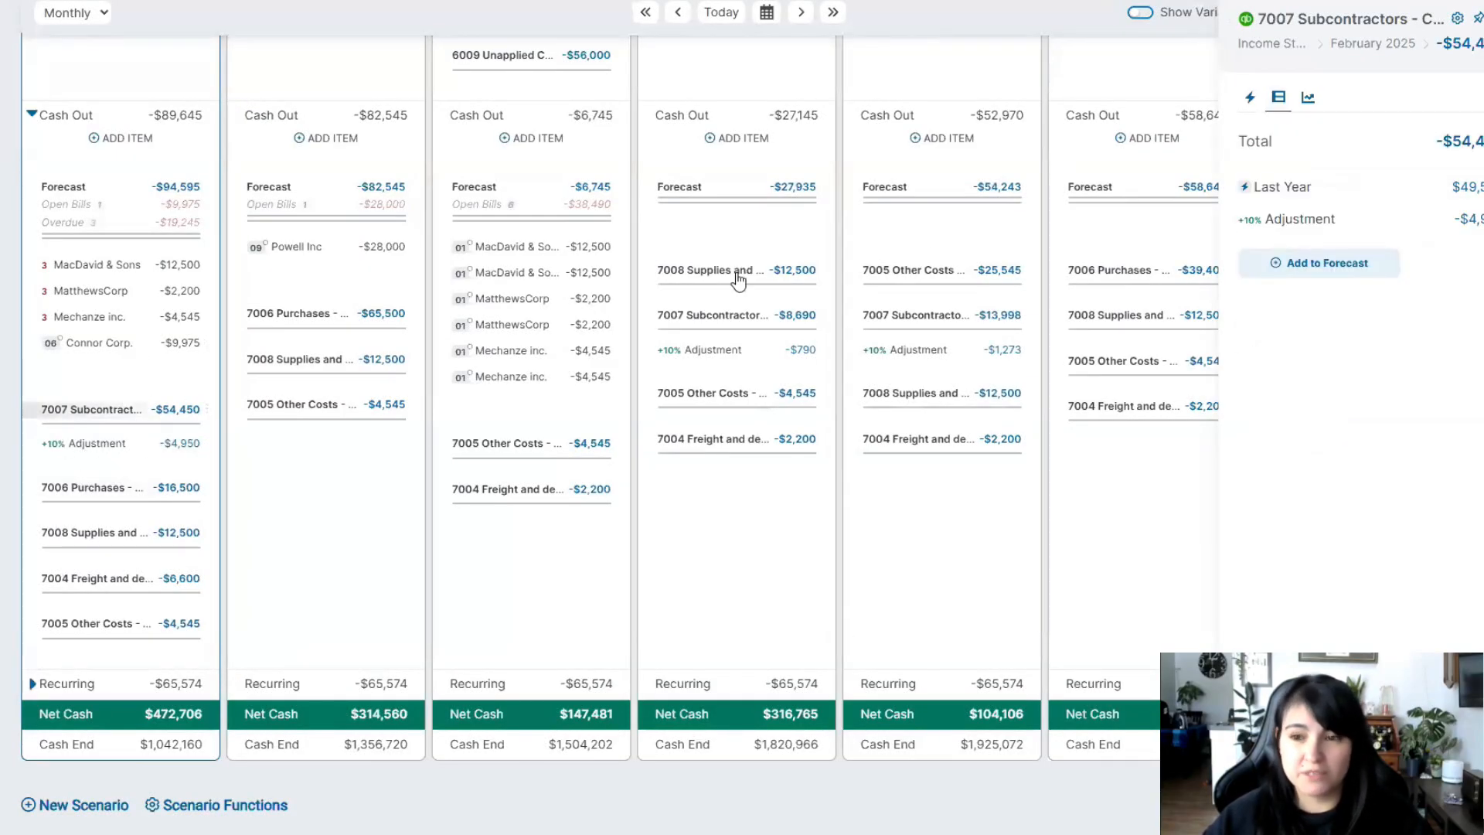
{"action": "left_click", "coordinate": [1482, 19]}
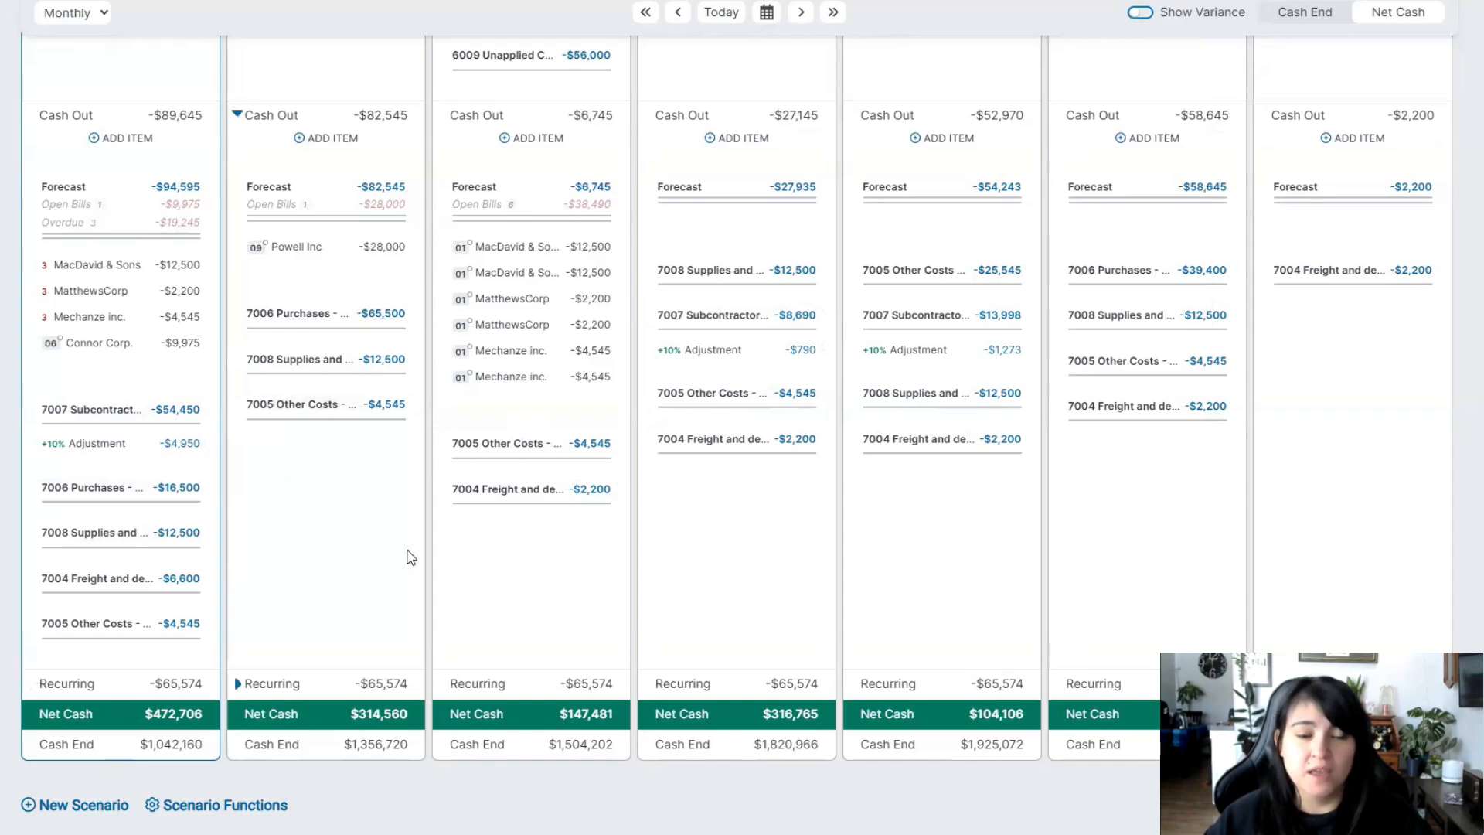
Collapse the Cash Out details and review the new item form for April's Cash In, including its account field
{"action": "left_click", "coordinate": [35, 118]}
{"action": "scroll", "coordinate": [89, 340], "scroll_direction": "up", "scroll_amount": 2}
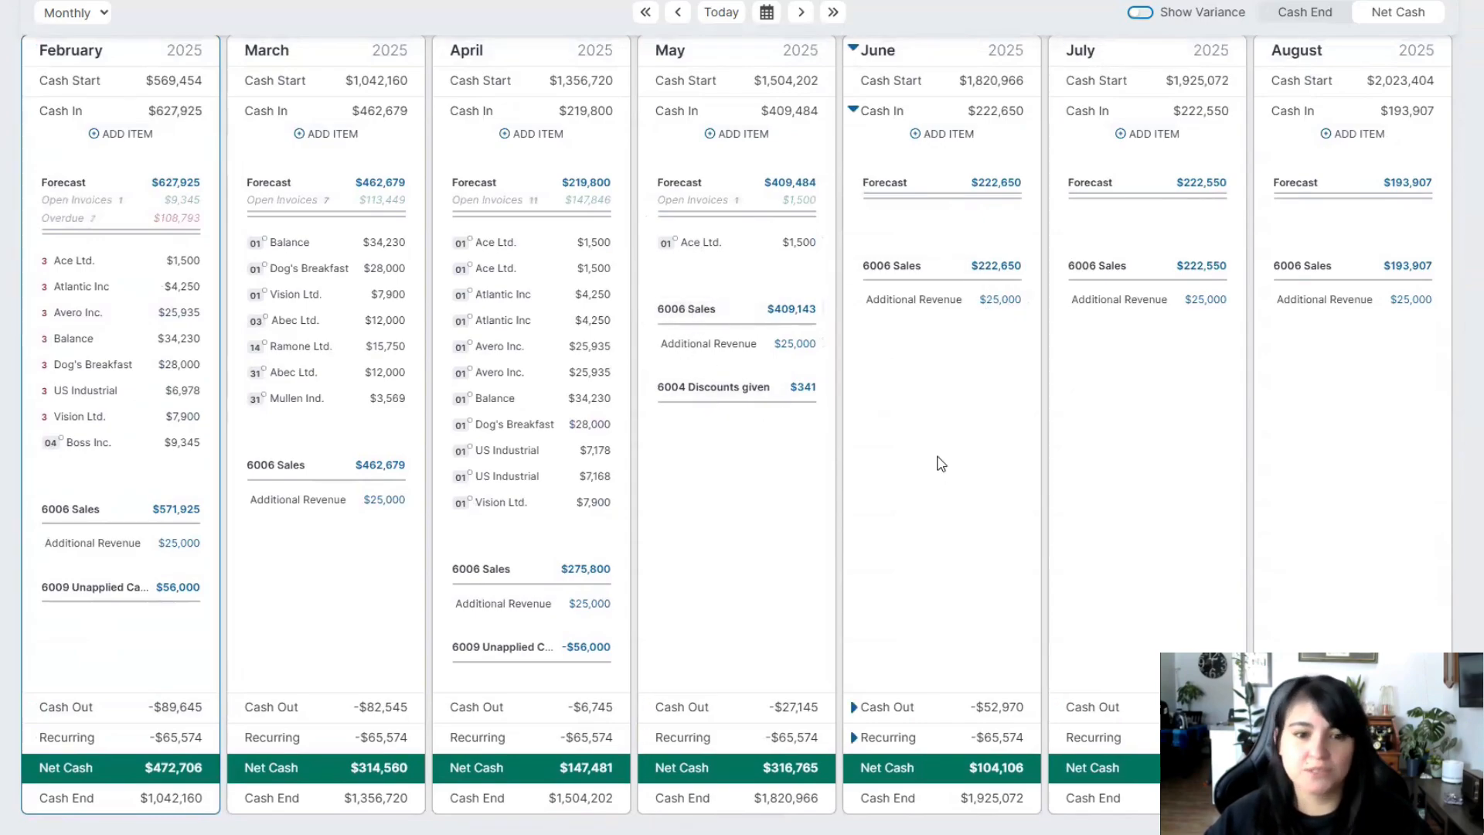
{"action": "scroll", "coordinate": [939, 483], "scroll_direction": "down", "scroll_amount": 10}
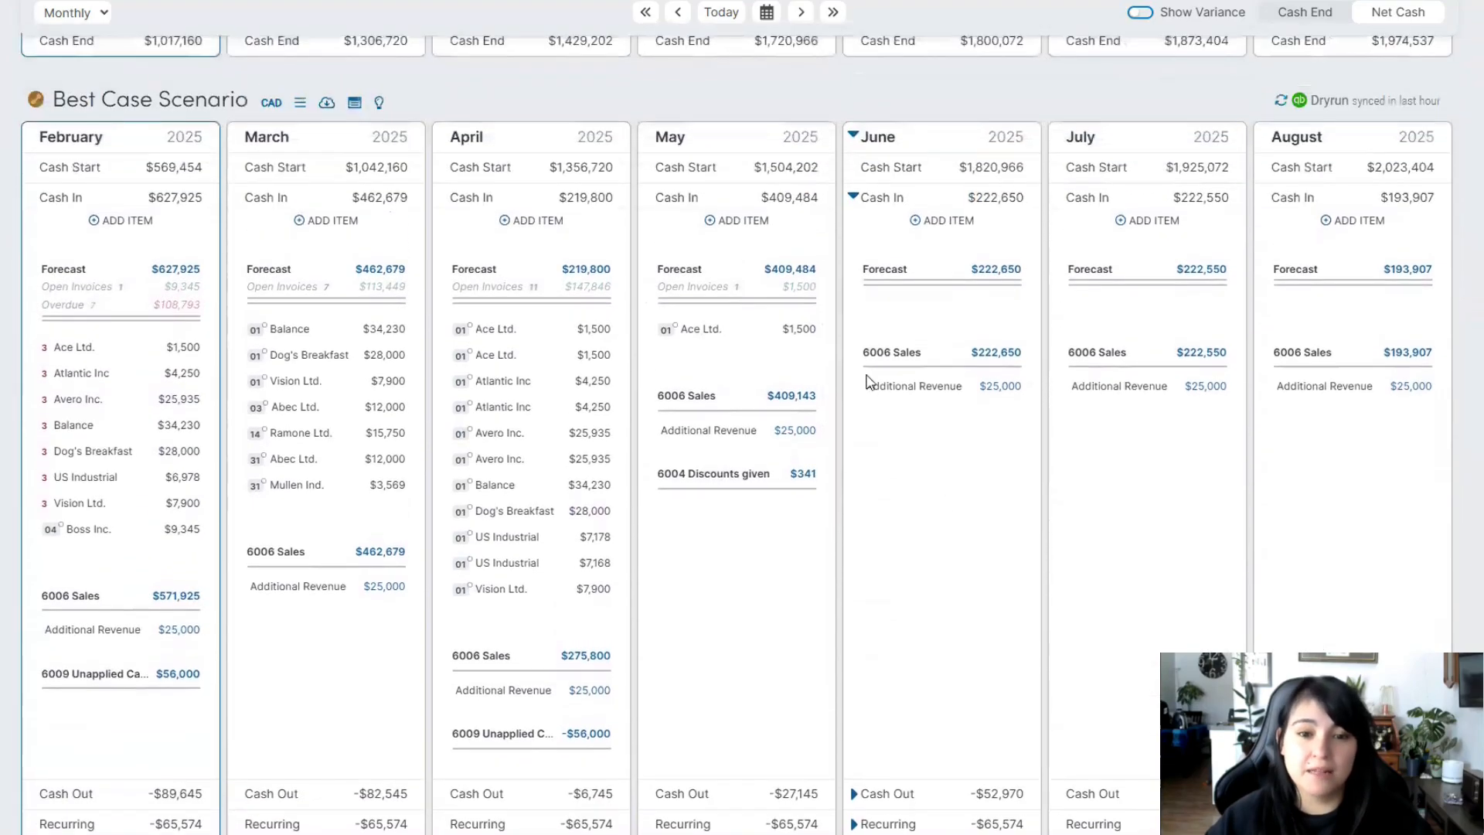
{"action": "left_click", "coordinate": [525, 226]}
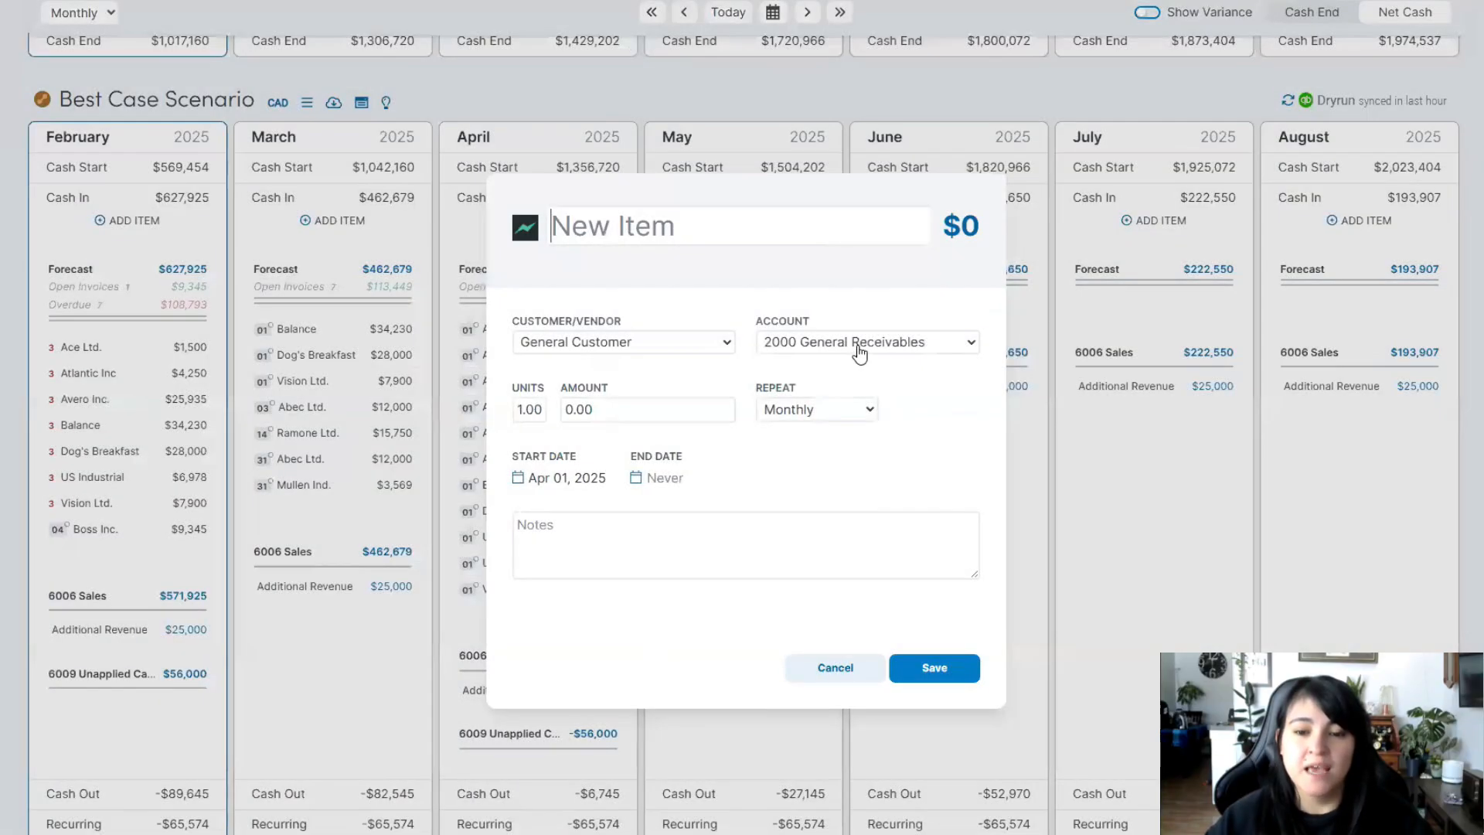
{"action": "left_click", "coordinate": [860, 354]}
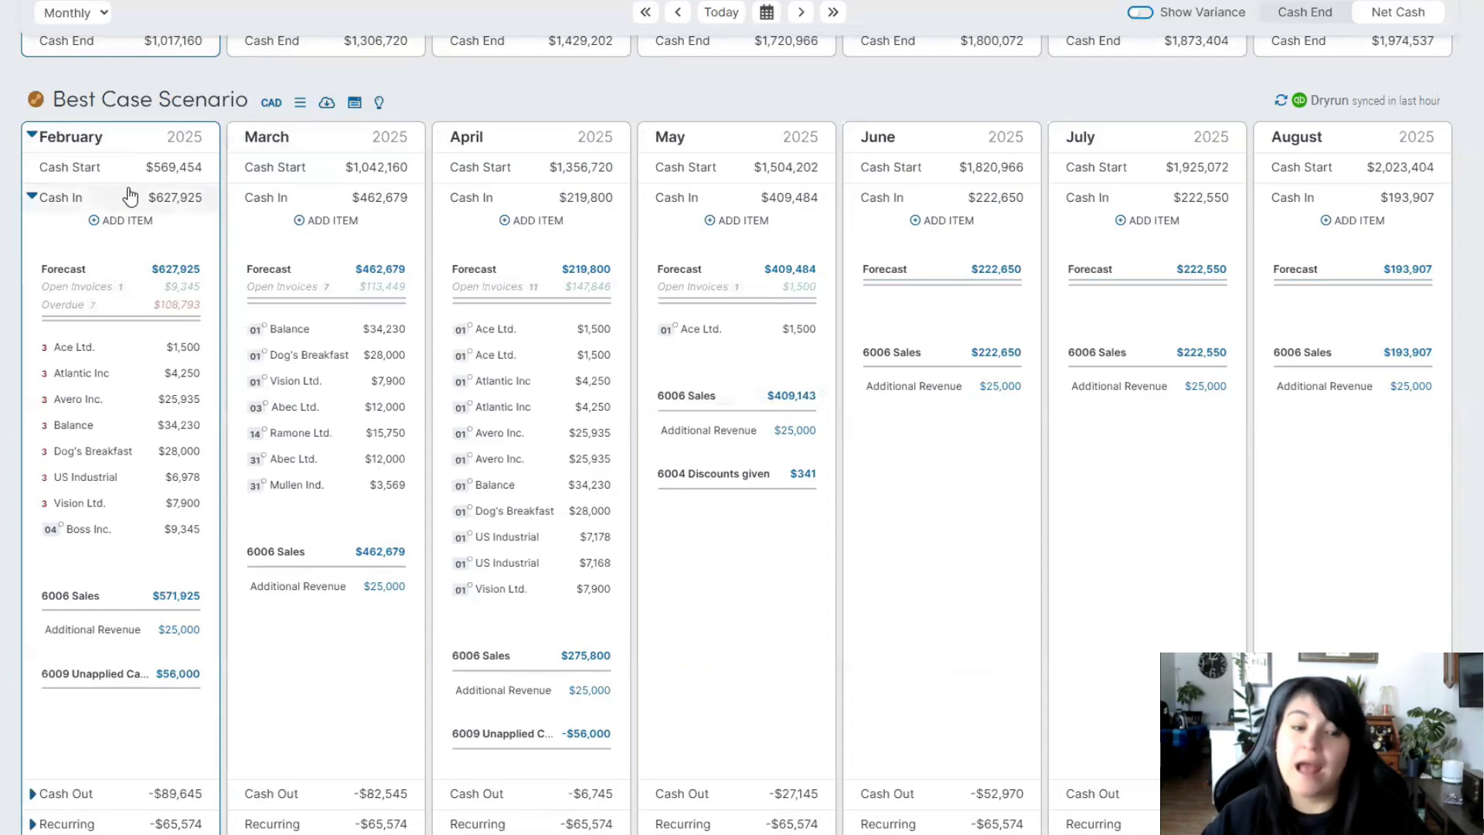
Collapse the Cash In details and check the Best Case Scenario against the original forecast on the chart
{"action": "left_click", "coordinate": [35, 197]}
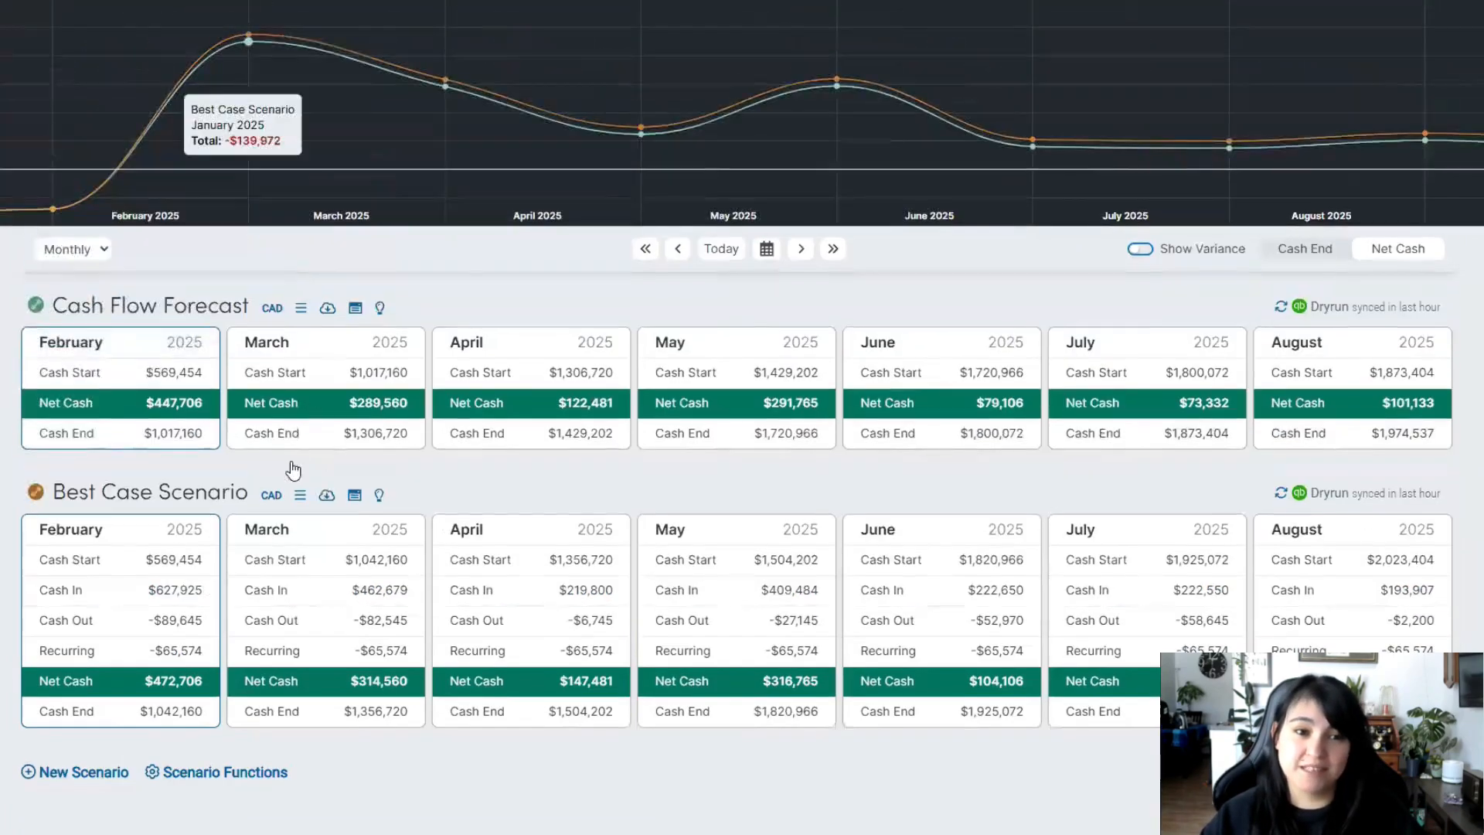
{"action": "scroll", "coordinate": [348, 502], "scroll_direction": "up", "scroll_amount": 1}
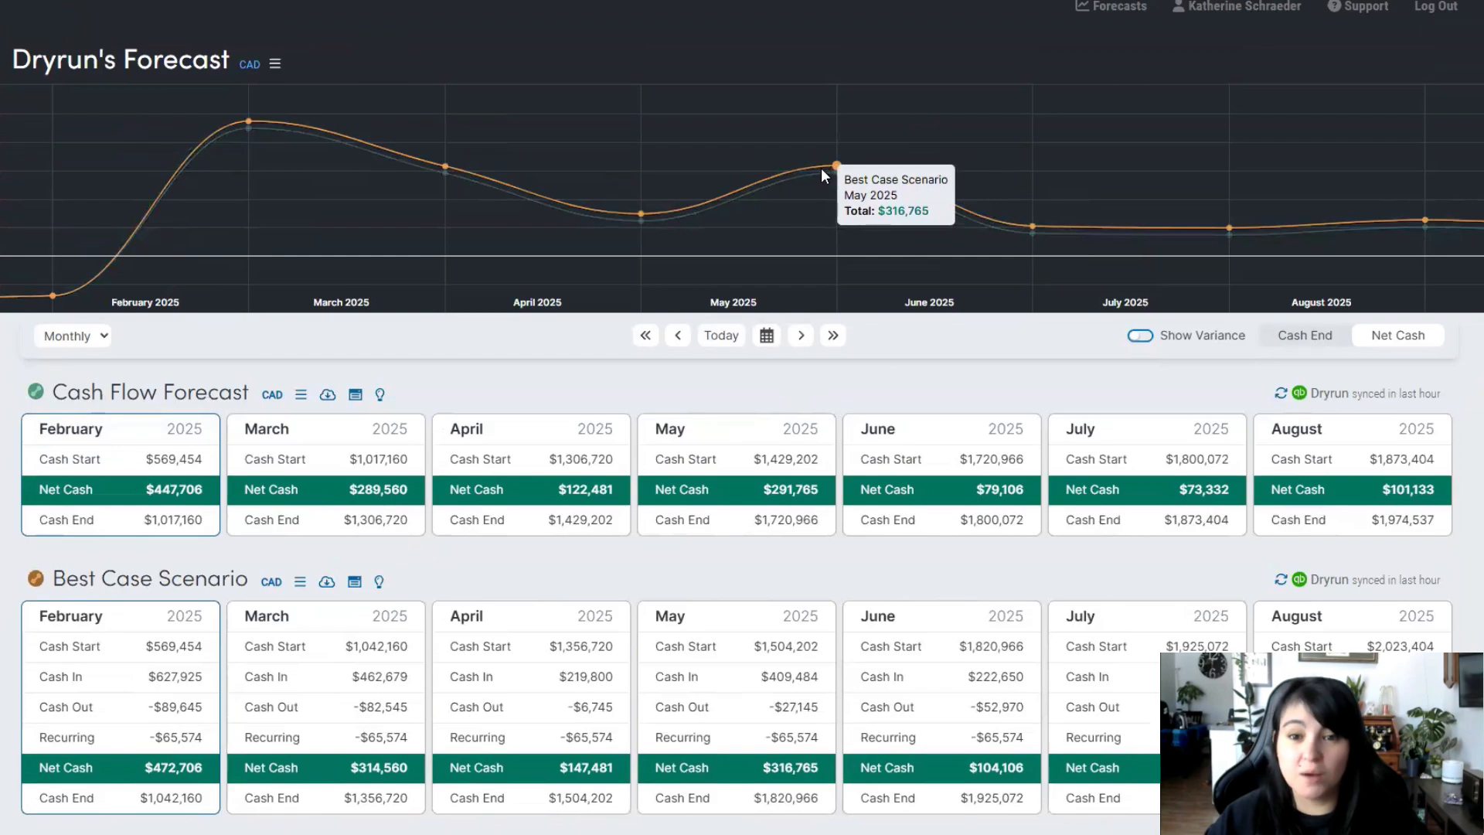
Show the variance on the chart and expand the Best Case Scenario's Cash In details to review the monthly revenue items
{"action": "left_click", "coordinate": [1144, 337]}
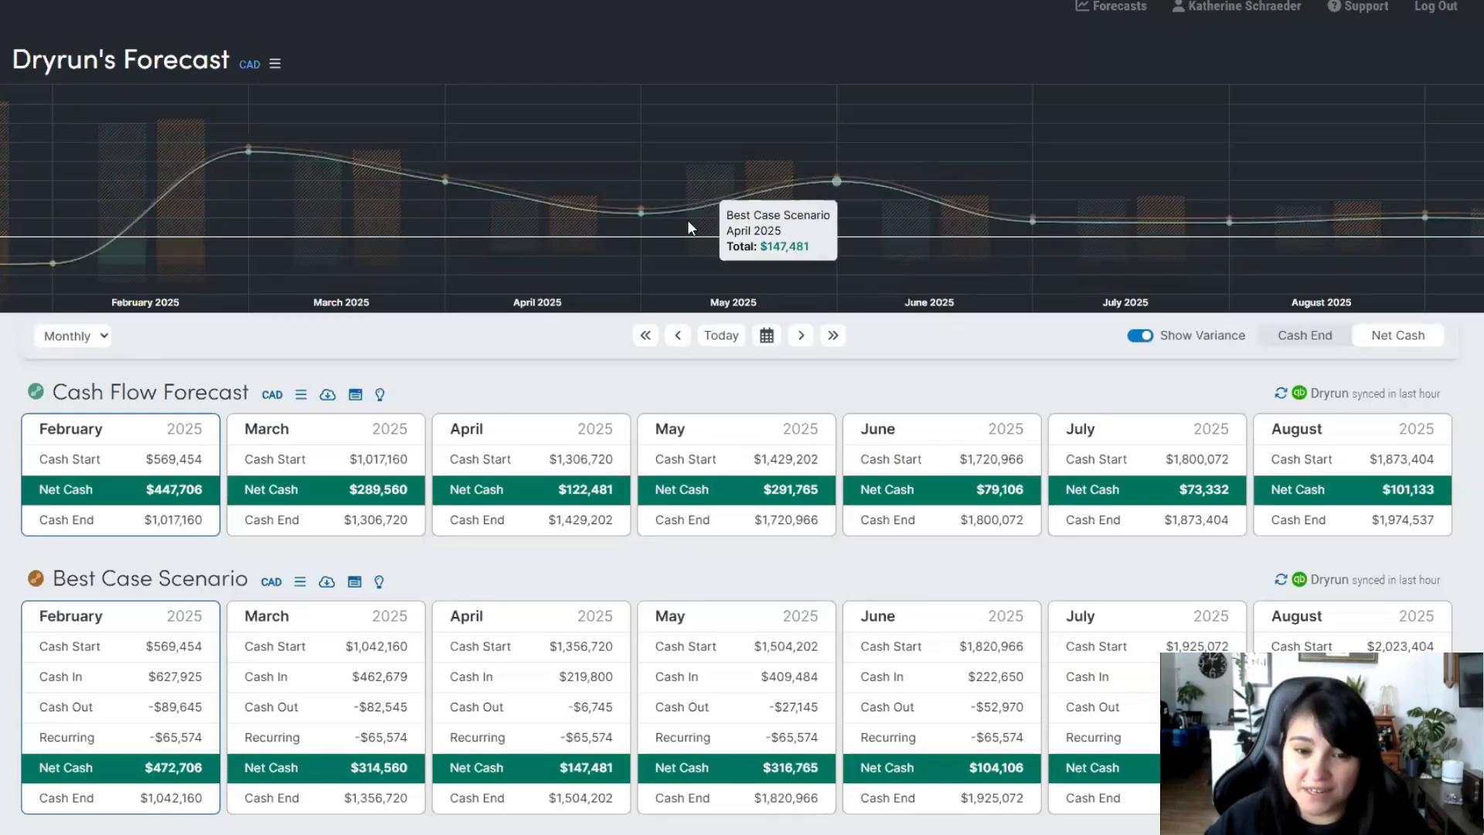
{"action": "left_click", "coordinate": [487, 677]}
{"action": "scroll", "coordinate": [525, 641], "scroll_direction": "down", "scroll_amount": 4}
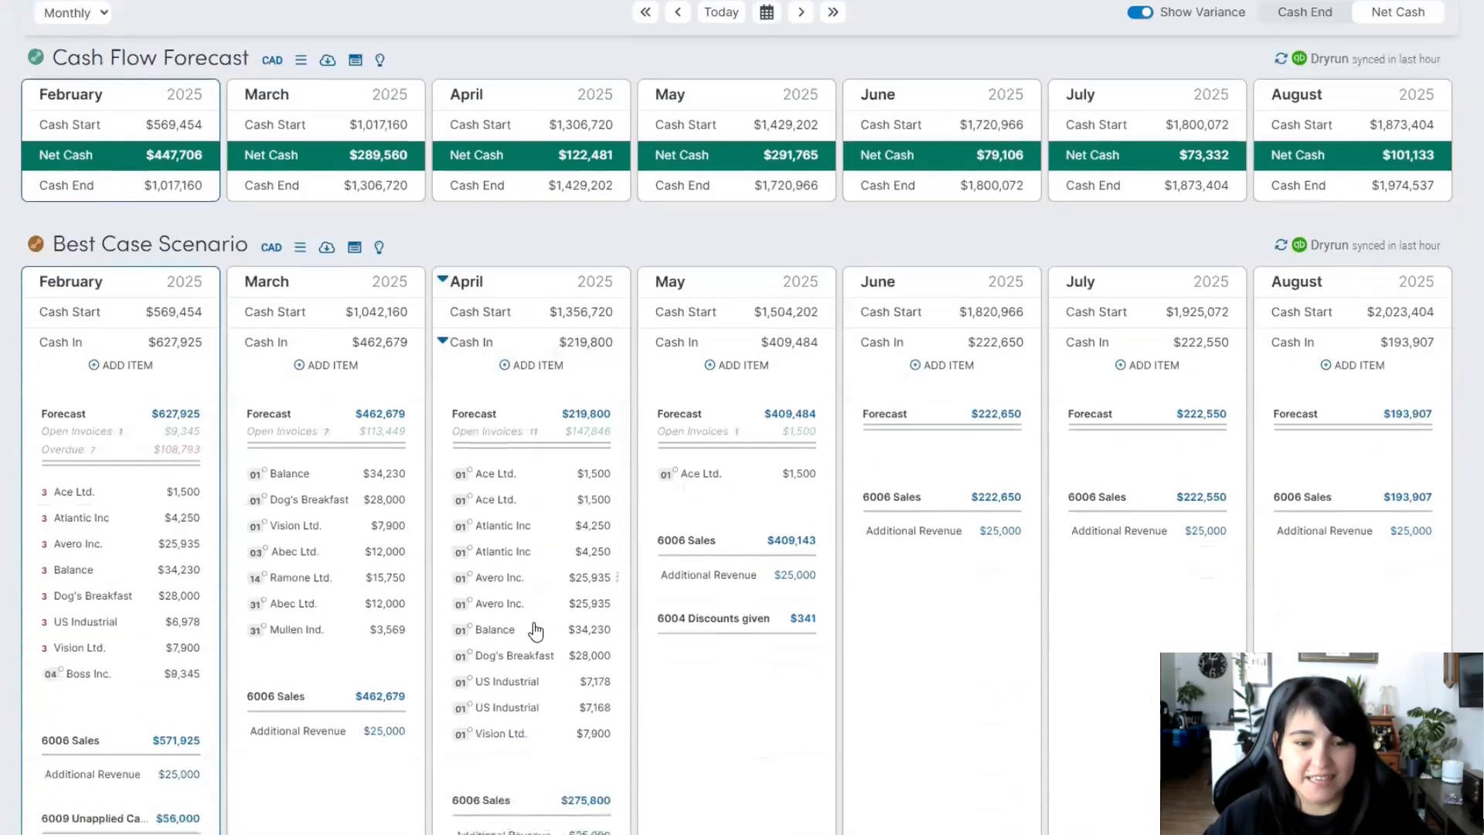
{"action": "scroll", "coordinate": [310, 570], "scroll_direction": "down", "scroll_amount": 2}
{"action": "scroll", "coordinate": [260, 677], "scroll_direction": "down", "scroll_amount": 1}
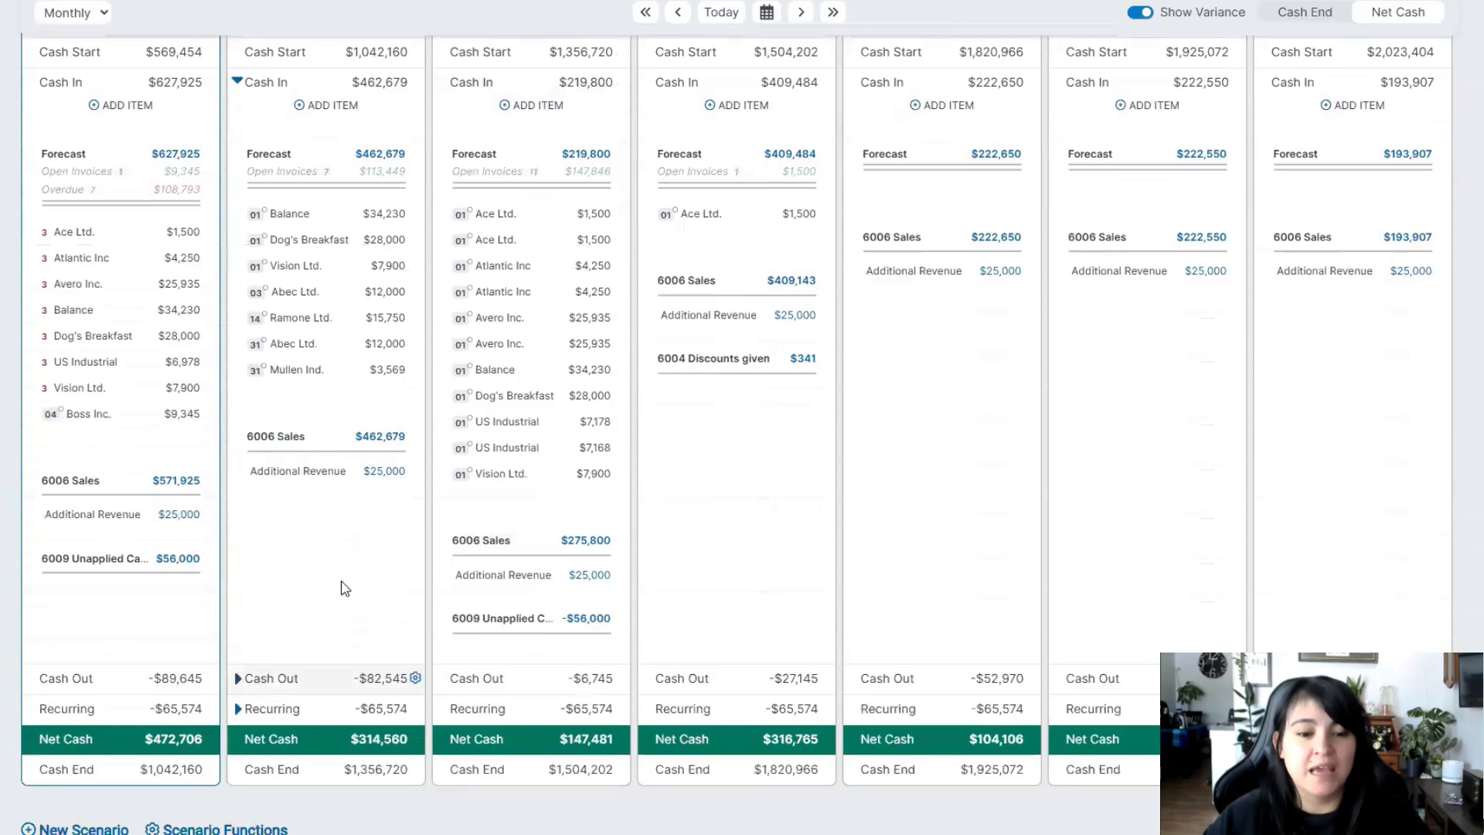
Review the Best Case Scenario's Cash Out details across the months, collapse the Cash In and Cash Out details, and check the chart
{"action": "left_click", "coordinate": [260, 677]}
{"action": "scroll", "coordinate": [347, 568], "scroll_direction": "down", "scroll_amount": 7}
{"action": "scroll", "coordinate": [112, 423], "scroll_direction": "up", "scroll_amount": 2}
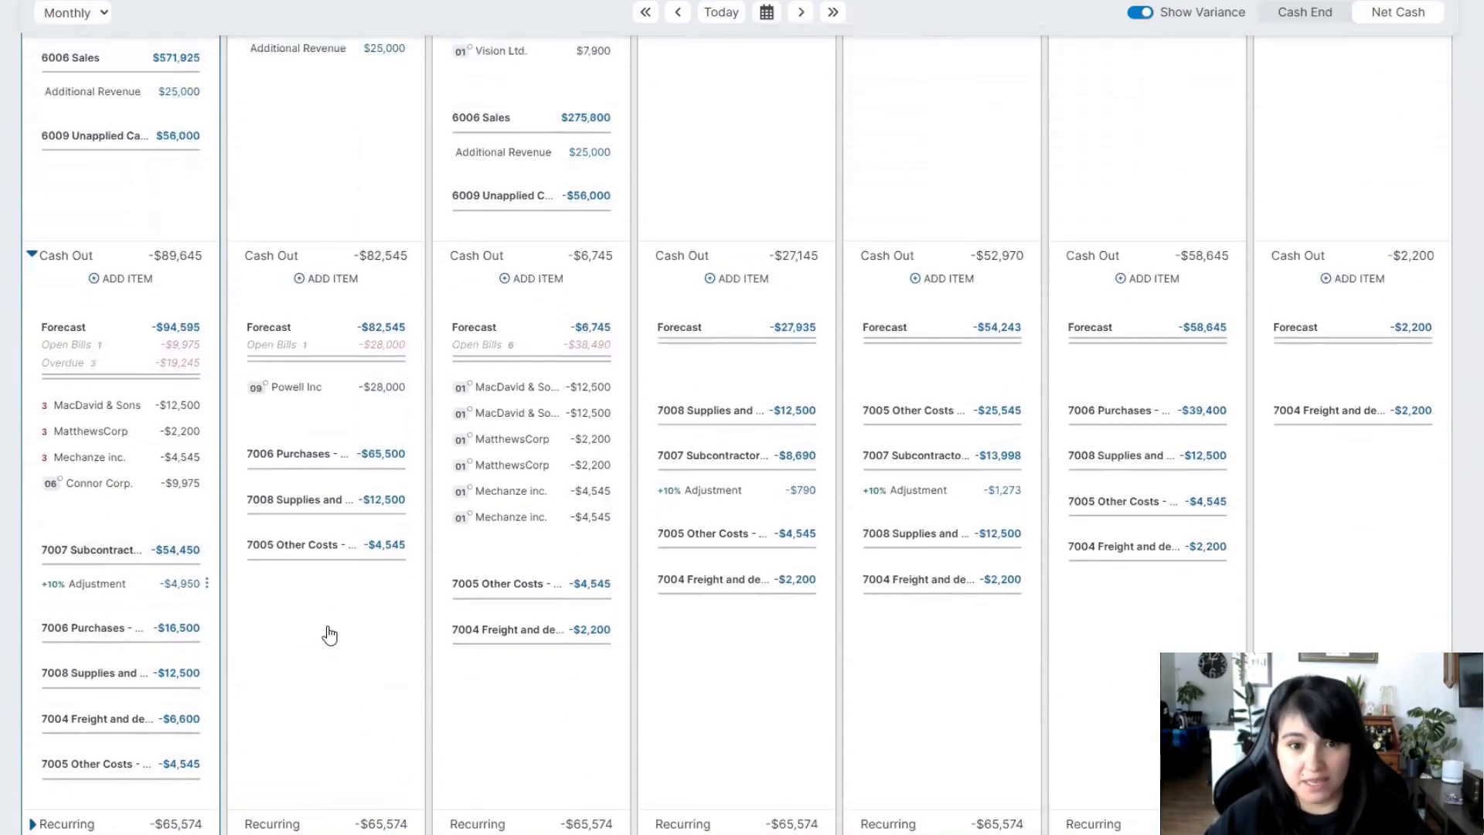
{"action": "scroll", "coordinate": [109, 331], "scroll_direction": "up", "scroll_amount": 1}
{"action": "scroll", "coordinate": [51, 353], "scroll_direction": "up", "scroll_amount": 8}
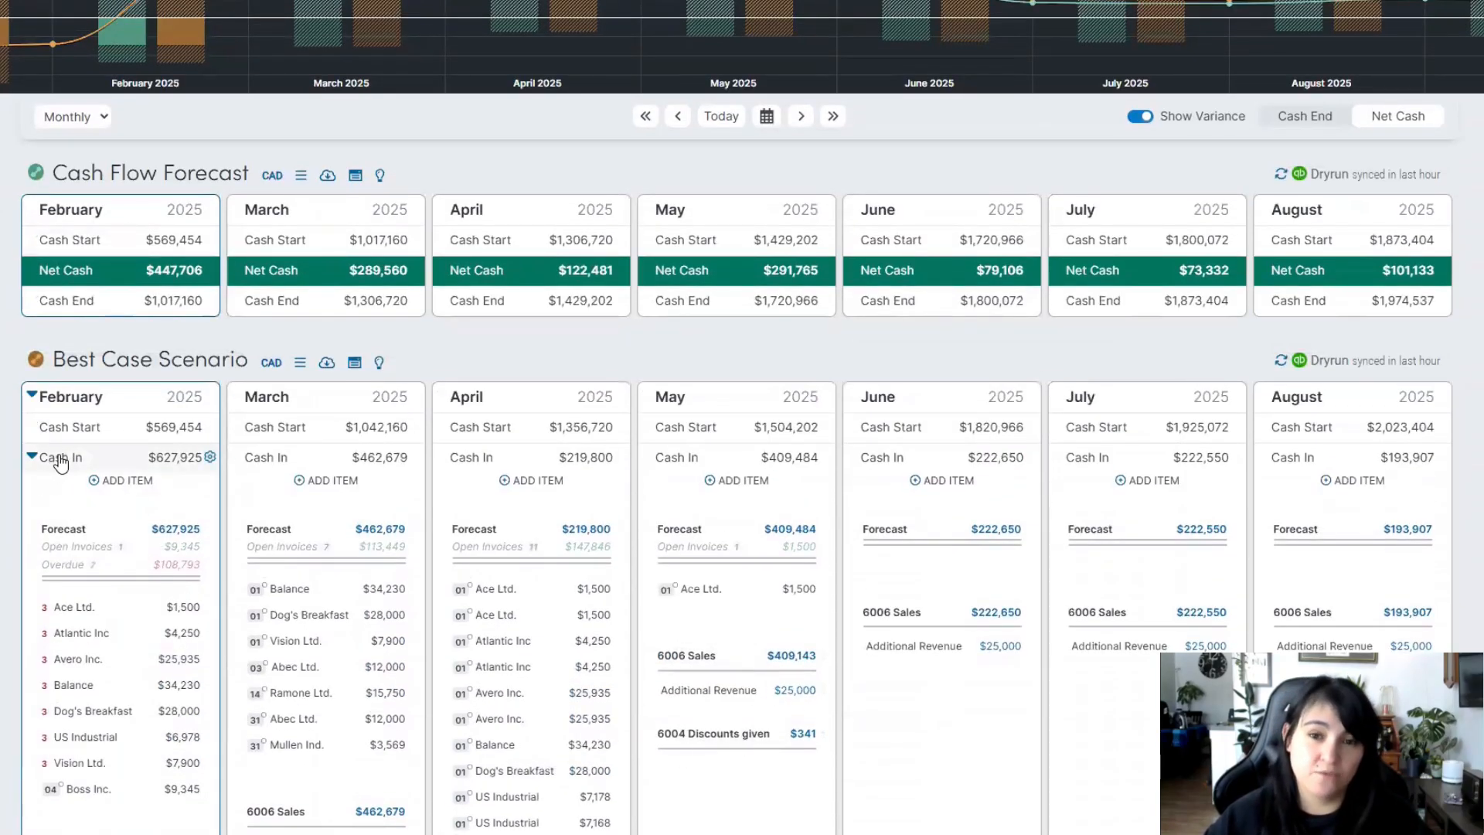
{"action": "left_click", "coordinate": [61, 462]}
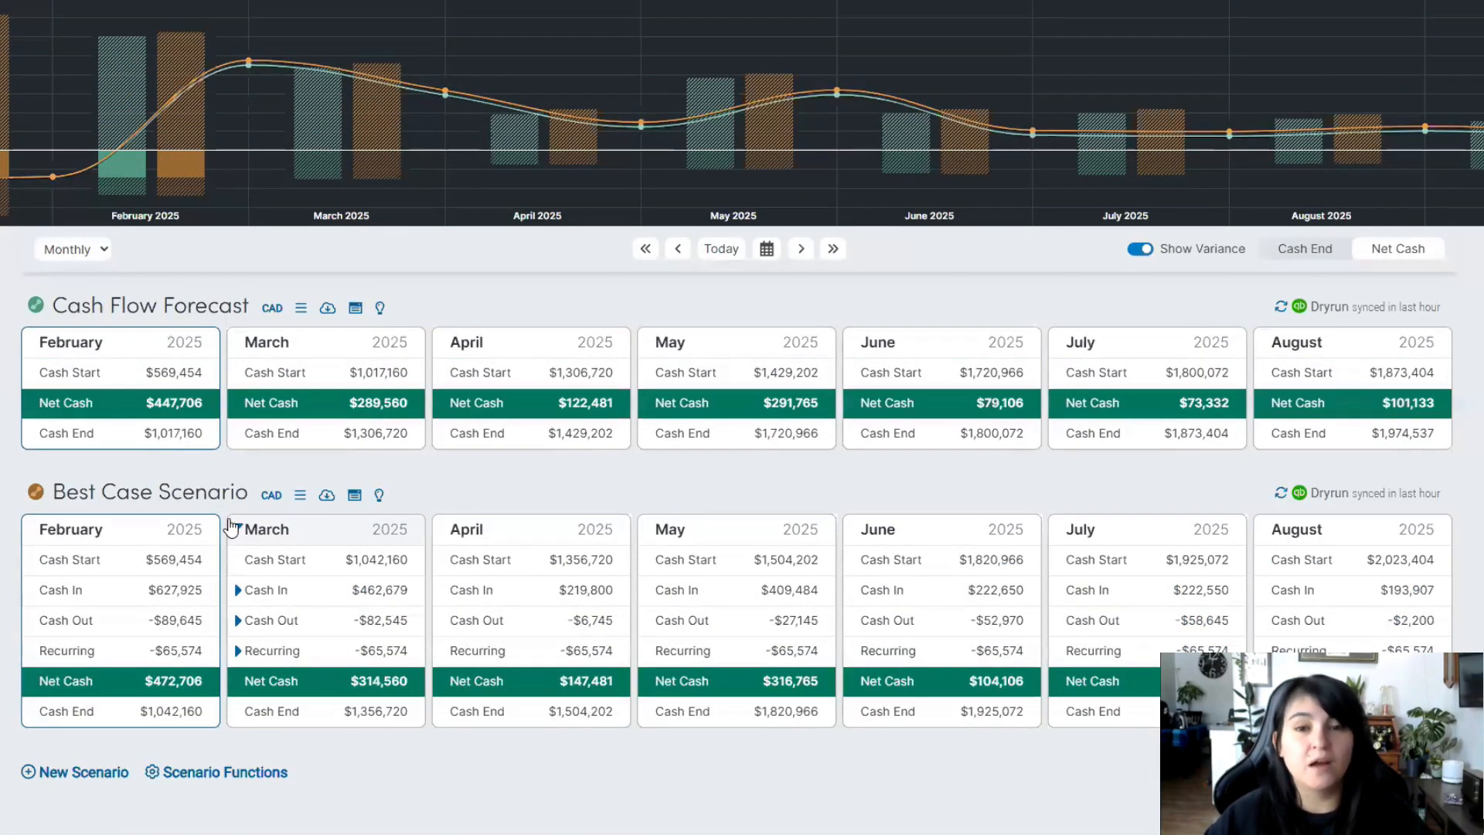
{"action": "scroll", "coordinate": [232, 528], "scroll_direction": "up", "scroll_amount": 2}
{"action": "scroll", "coordinate": [232, 528], "scroll_direction": "down", "scroll_amount": 1}
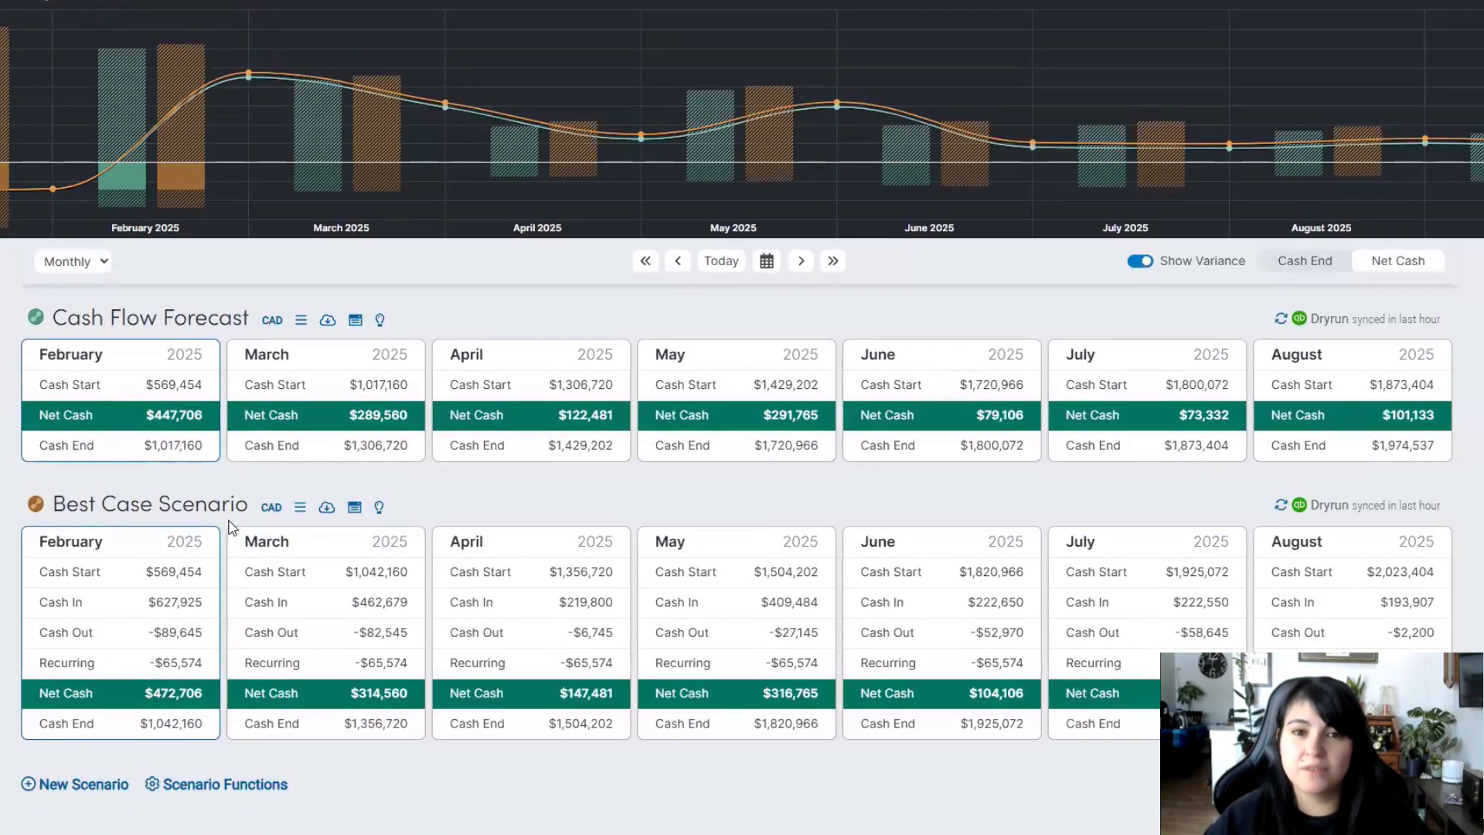
Create a new scenario named Project A
{"action": "left_click", "coordinate": [81, 784]}
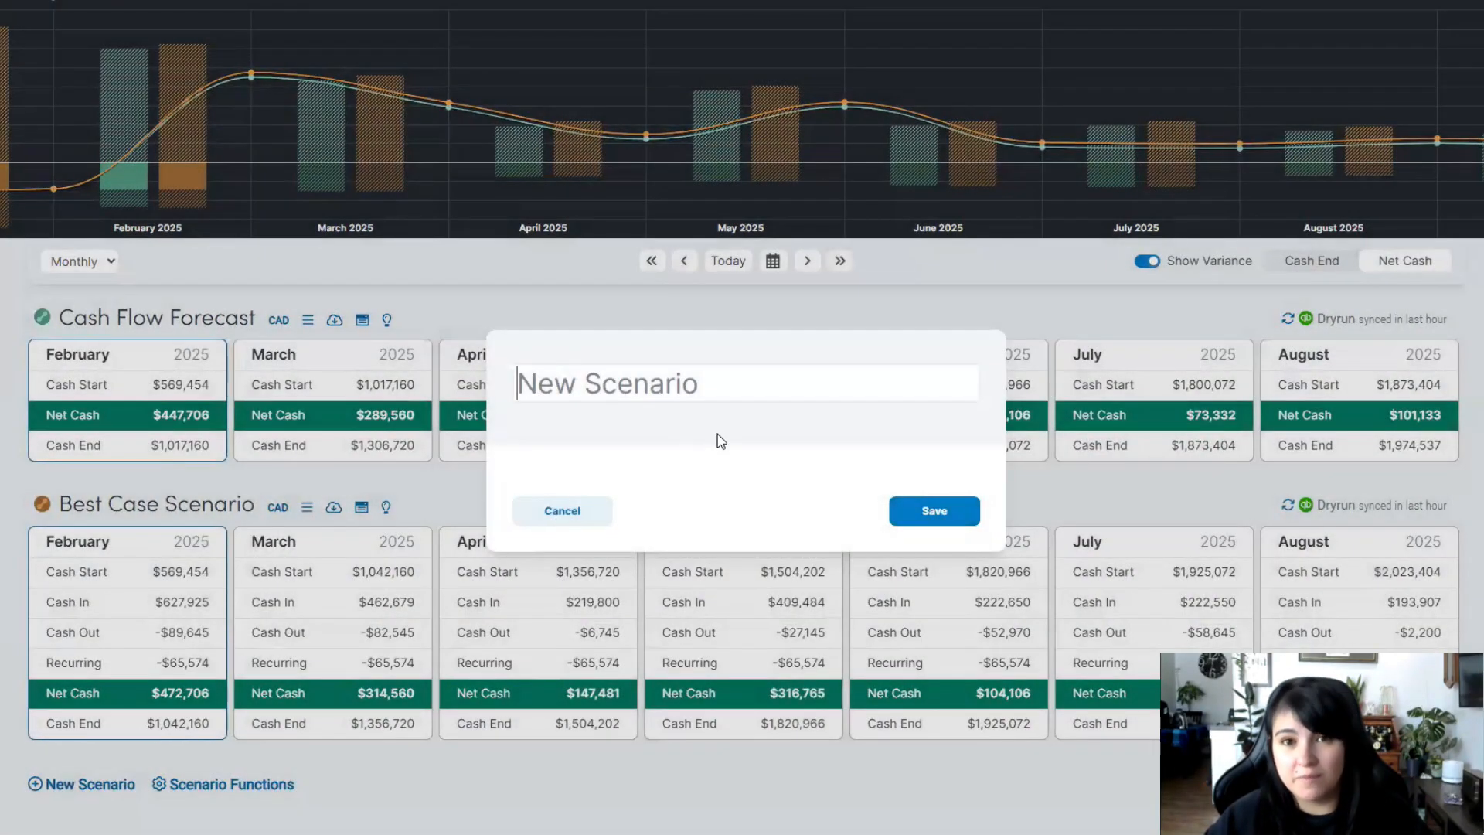
{"action": "type", "text": "Peo"}
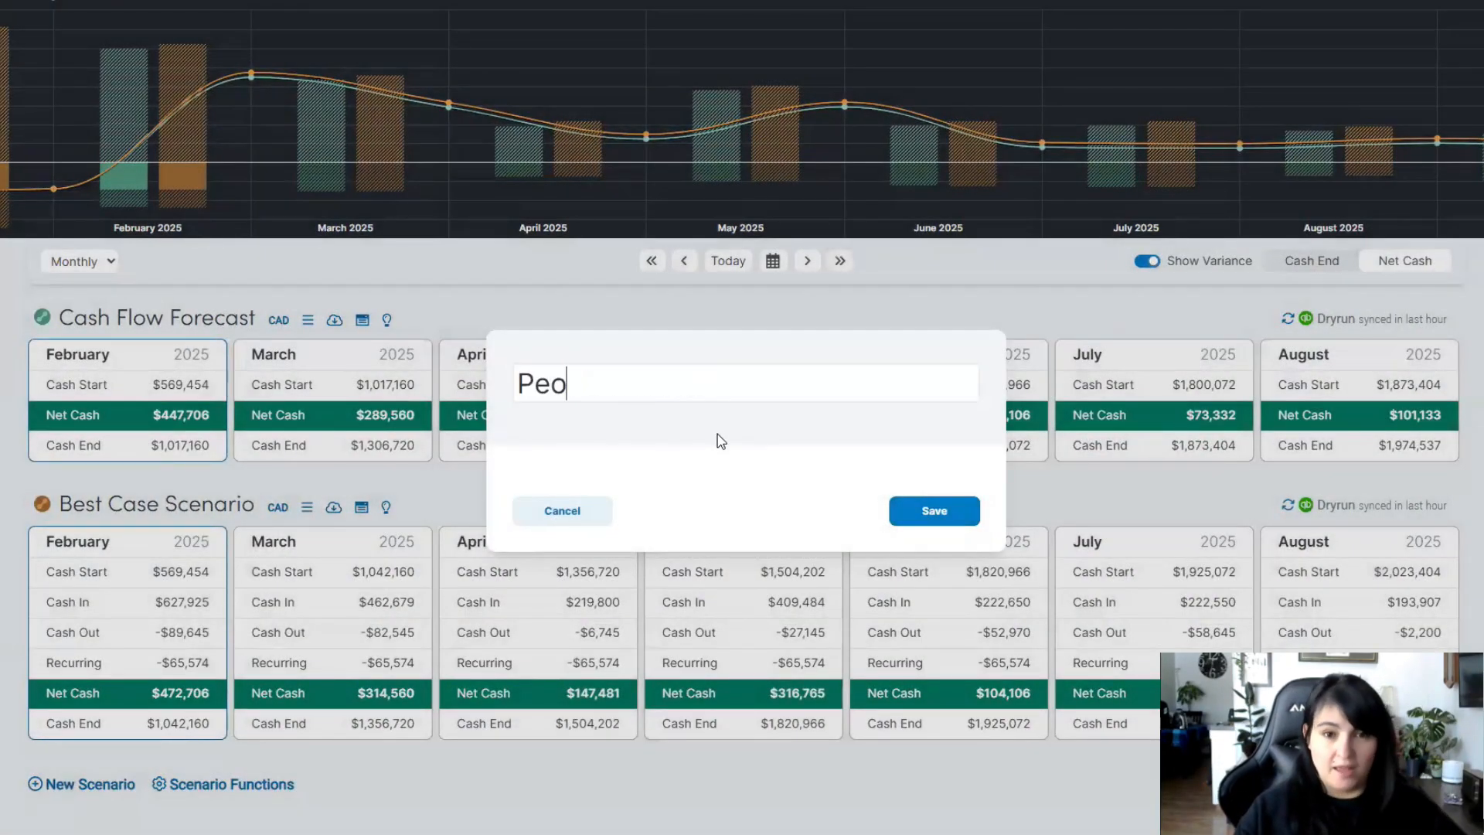
{"action": "key", "text": "BackSpace"}
{"action": "key", "text": "BackSpace"}
{"action": "type", "text": "roject"}
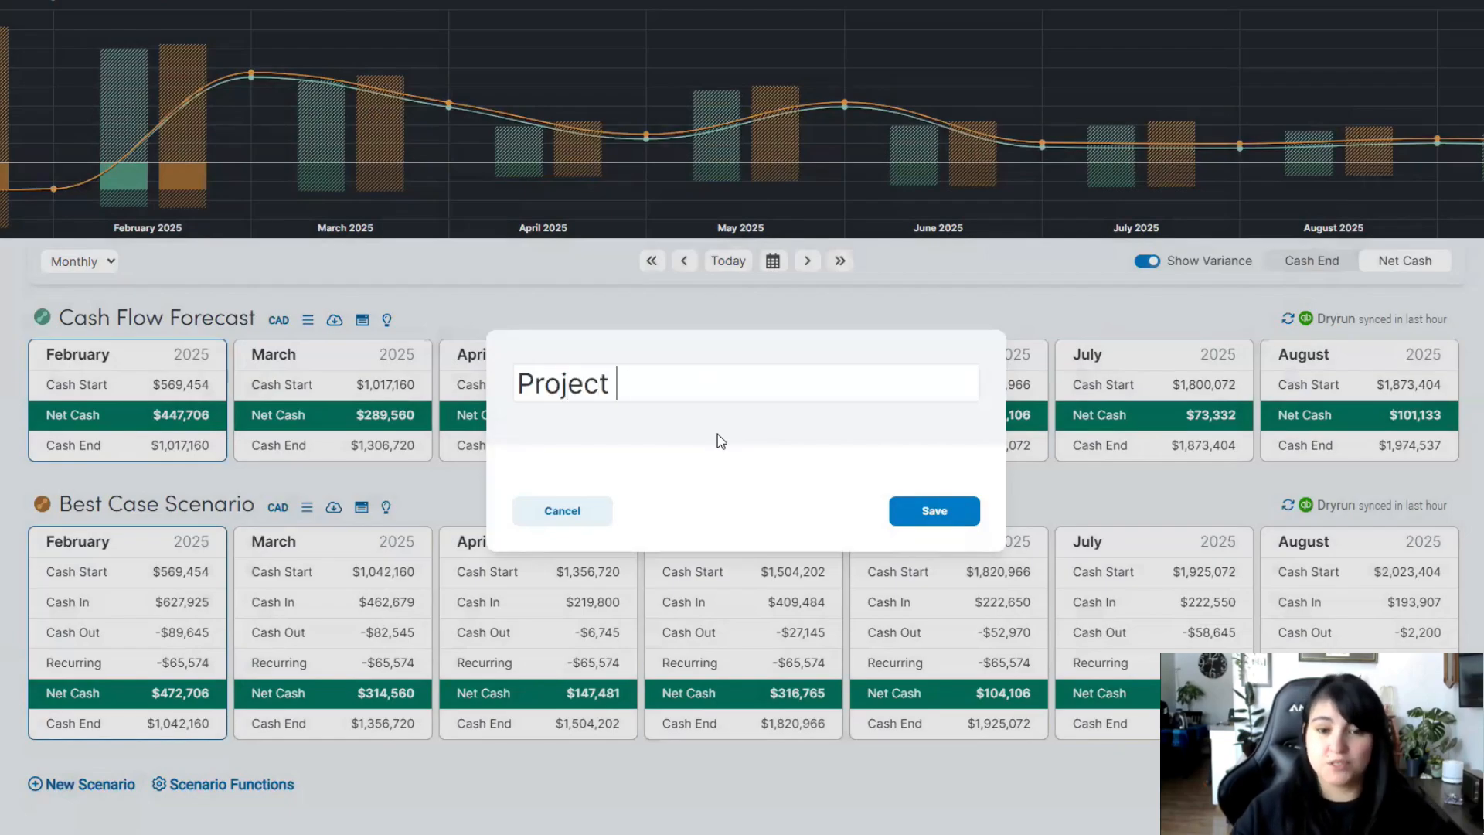
{"action": "type", "text": " A"}
{"action": "left_click", "coordinate": [937, 511]}
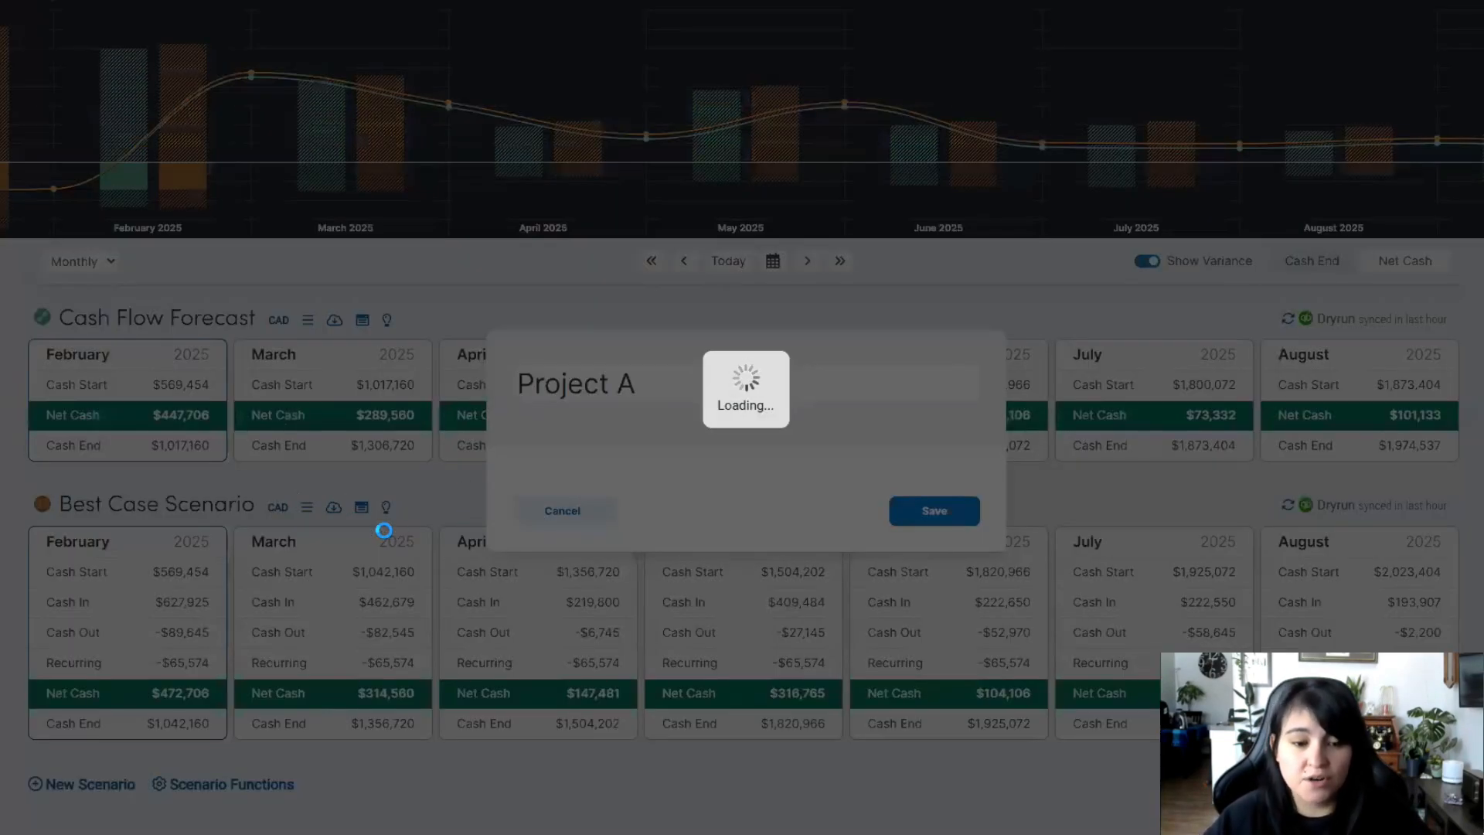
Expand Project A to show its Cash In, Cash Out and Recurring rows and examine it alongside the other scenarios
{"action": "scroll", "coordinate": [355, 566], "scroll_direction": "down", "scroll_amount": 3}
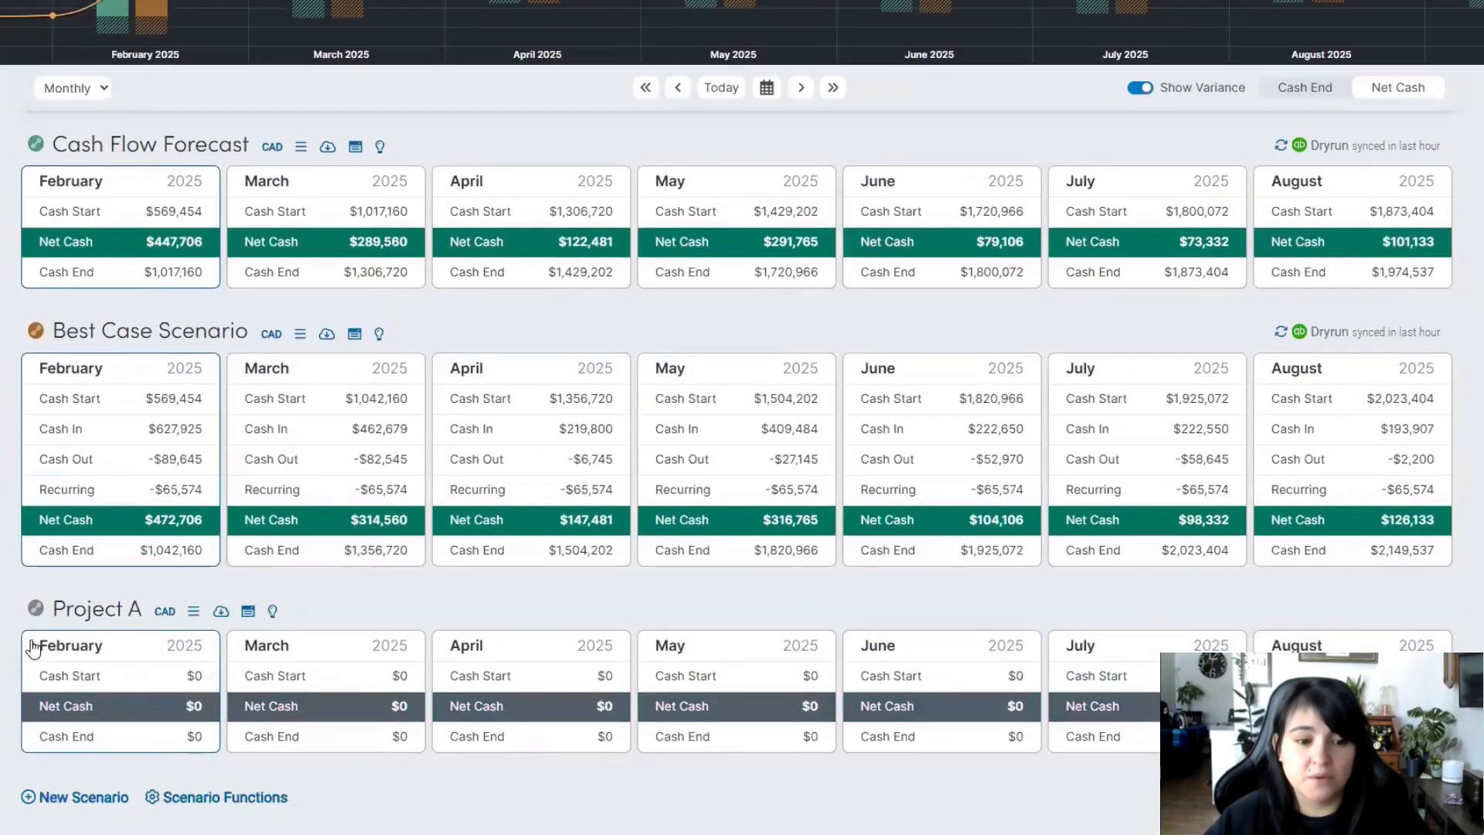
{"action": "left_click", "coordinate": [33, 646]}
{"action": "scroll", "coordinate": [33, 641], "scroll_direction": "down", "scroll_amount": 2}
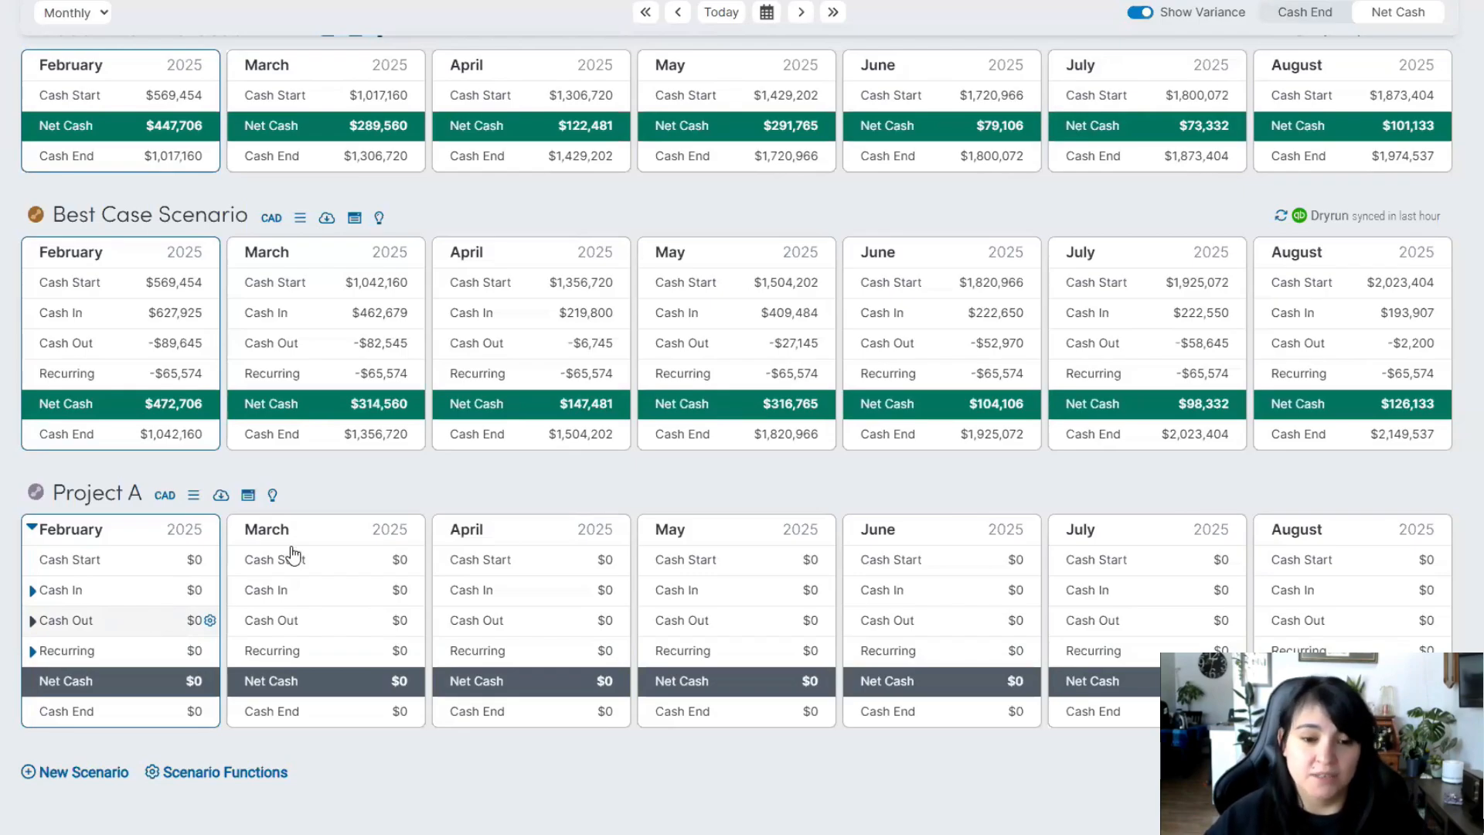
{"action": "scroll", "coordinate": [299, 540], "scroll_direction": "up", "scroll_amount": 5}
{"action": "scroll", "coordinate": [159, 572], "scroll_direction": "down", "scroll_amount": 3}
{"action": "scroll", "coordinate": [170, 580], "scroll_direction": "down", "scroll_amount": 1}
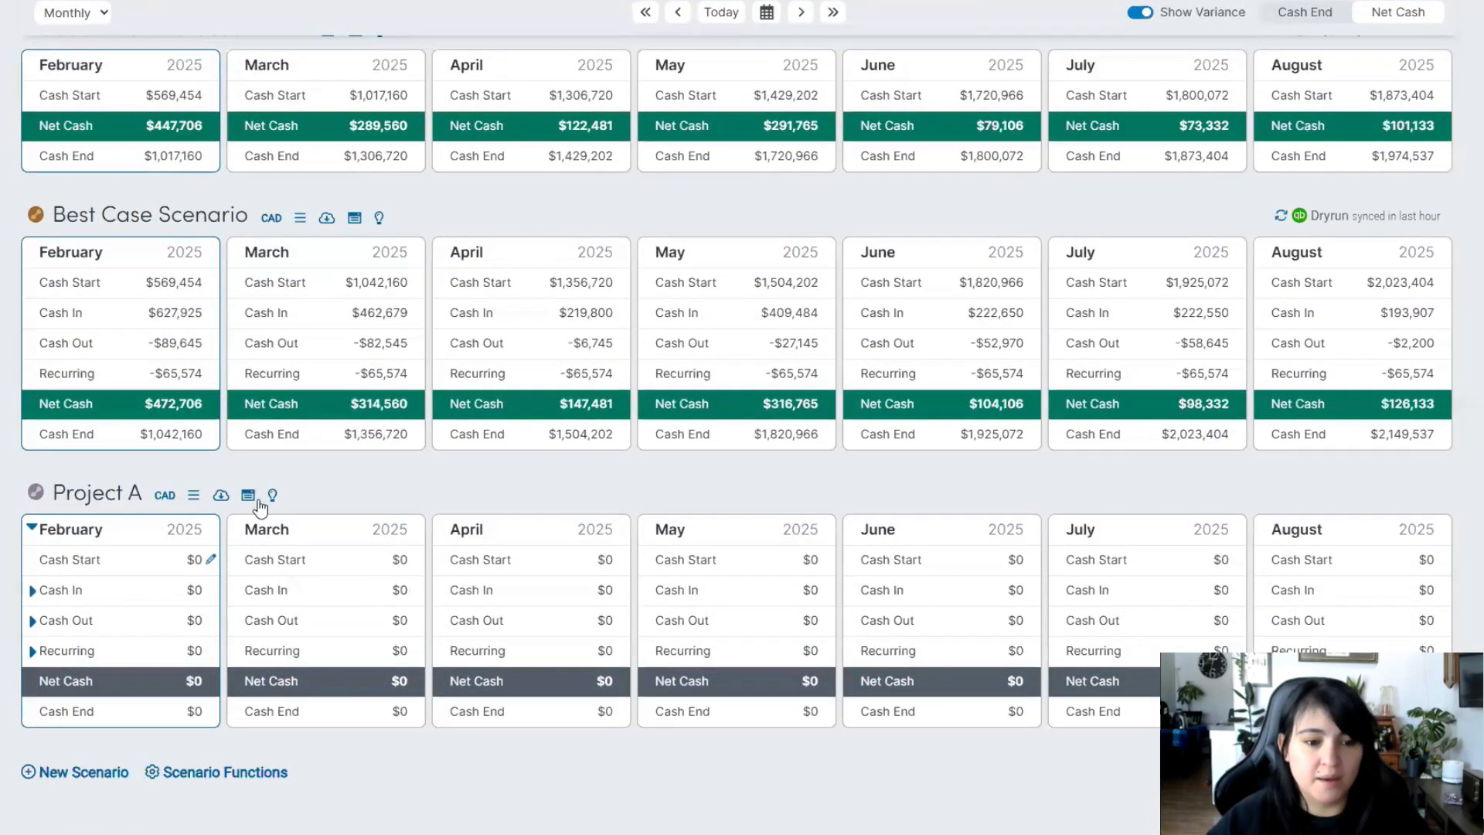
{"action": "scroll", "coordinate": [242, 487], "scroll_direction": "up", "scroll_amount": 2}
{"action": "scroll", "coordinate": [243, 510], "scroll_direction": "down", "scroll_amount": 2}
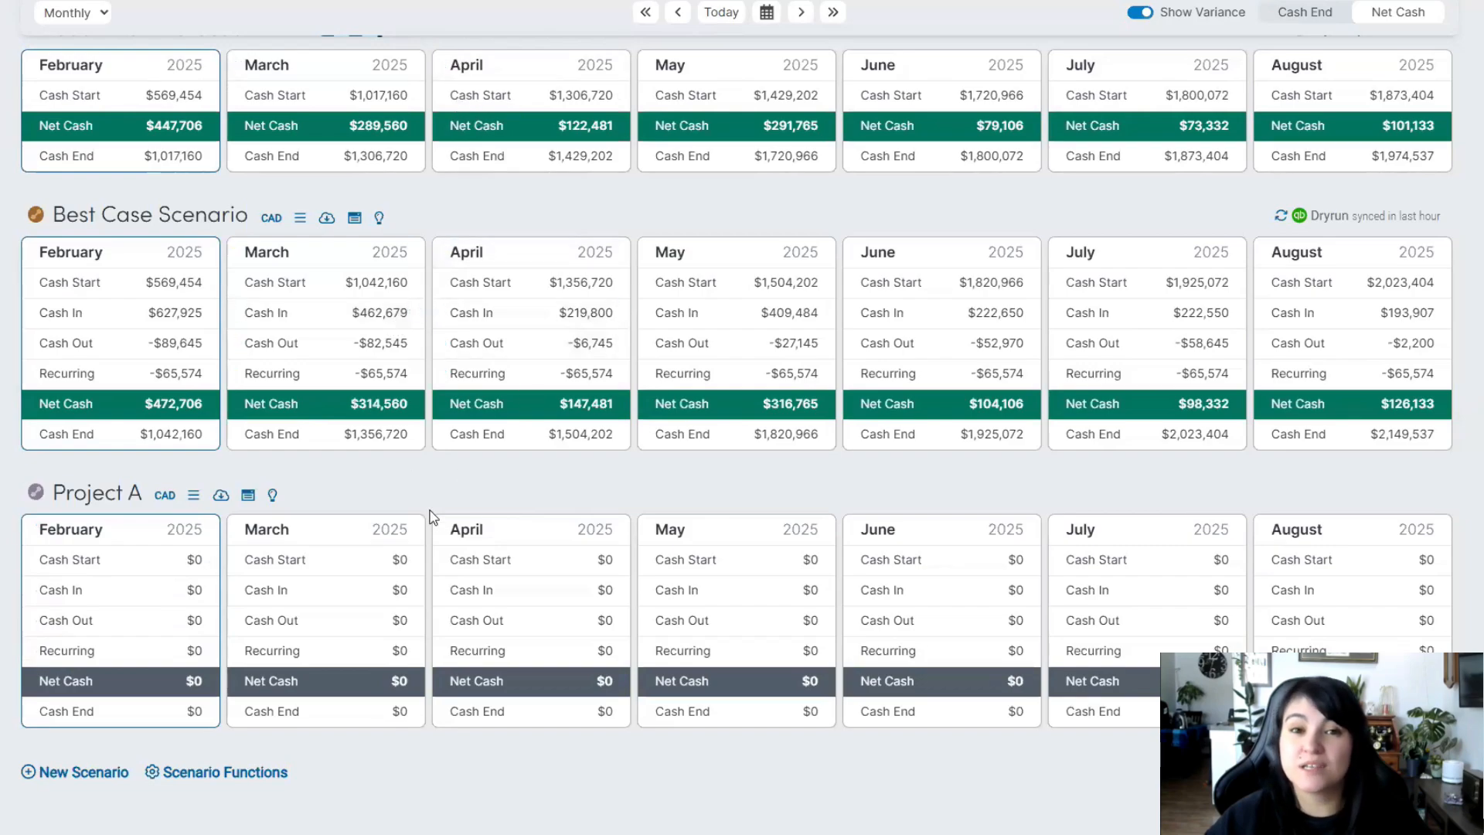
Start a February Cash Out item in Project A named Materials with an amount of 100,000
{"action": "left_click", "coordinate": [66, 620]}
{"action": "scroll", "coordinate": [116, 642], "scroll_direction": "down", "scroll_amount": 2}
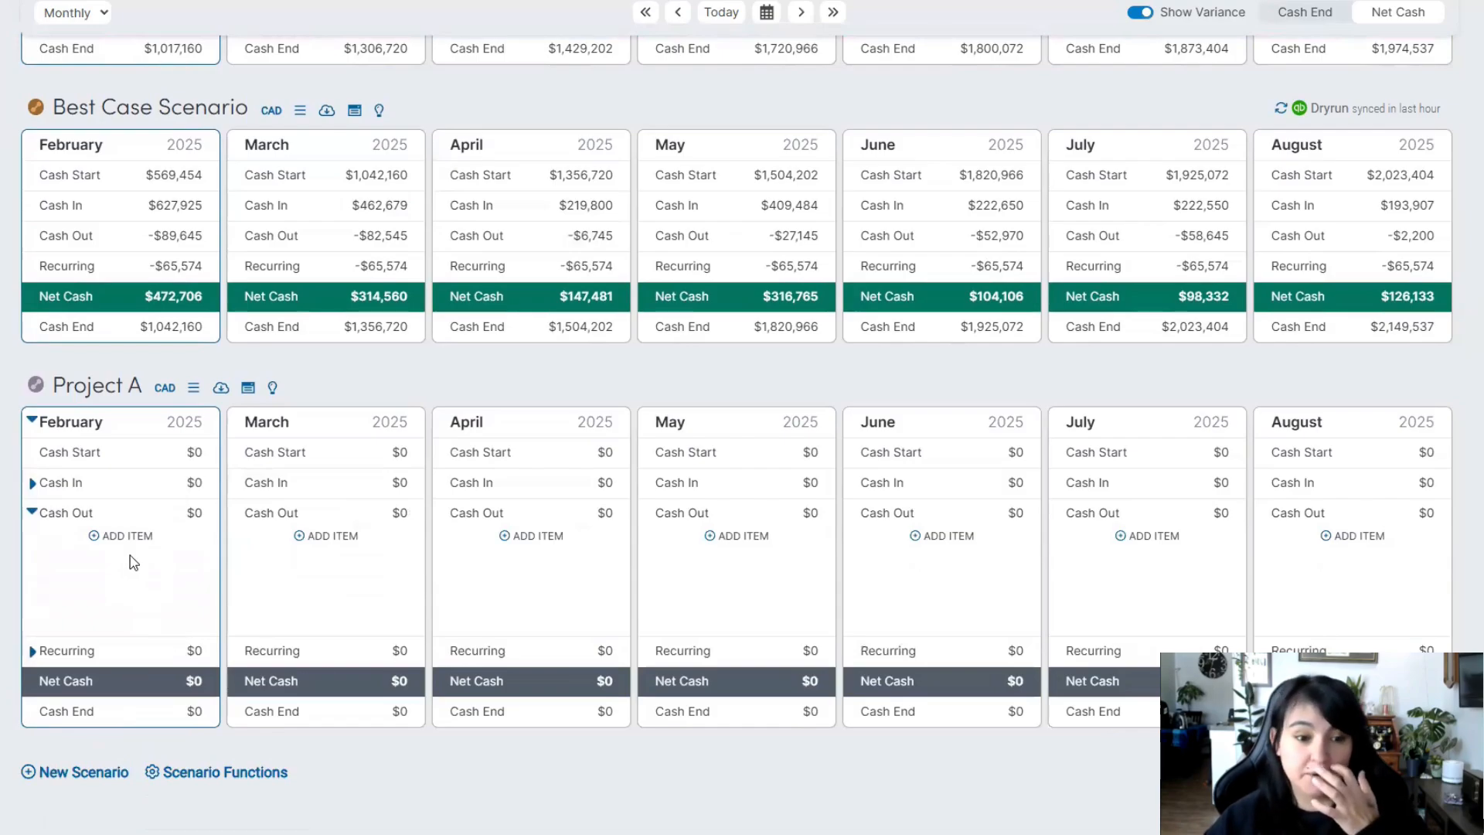
{"action": "left_click", "coordinate": [144, 541]}
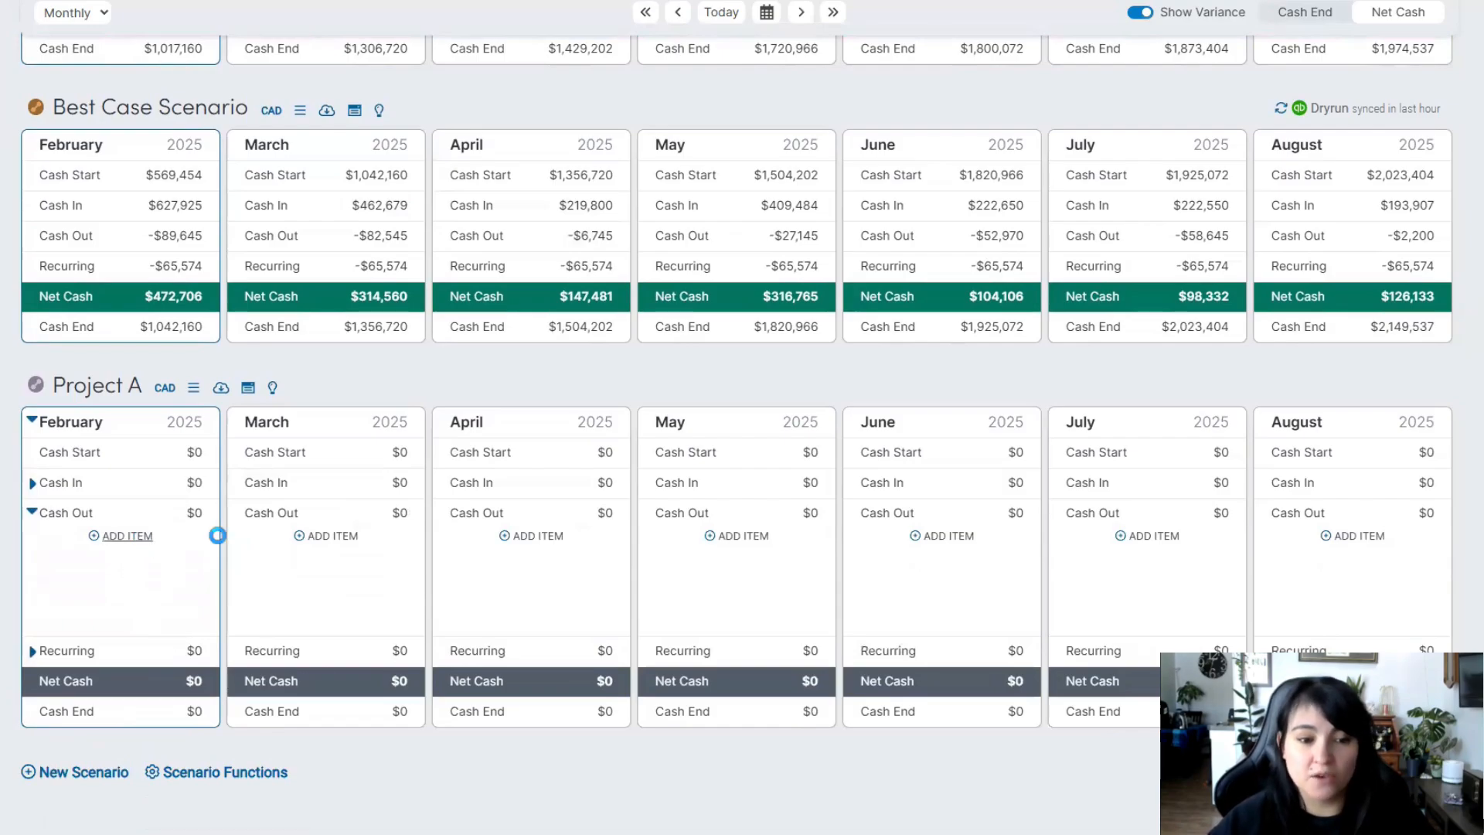
{"action": "type", "text": "Materials"}
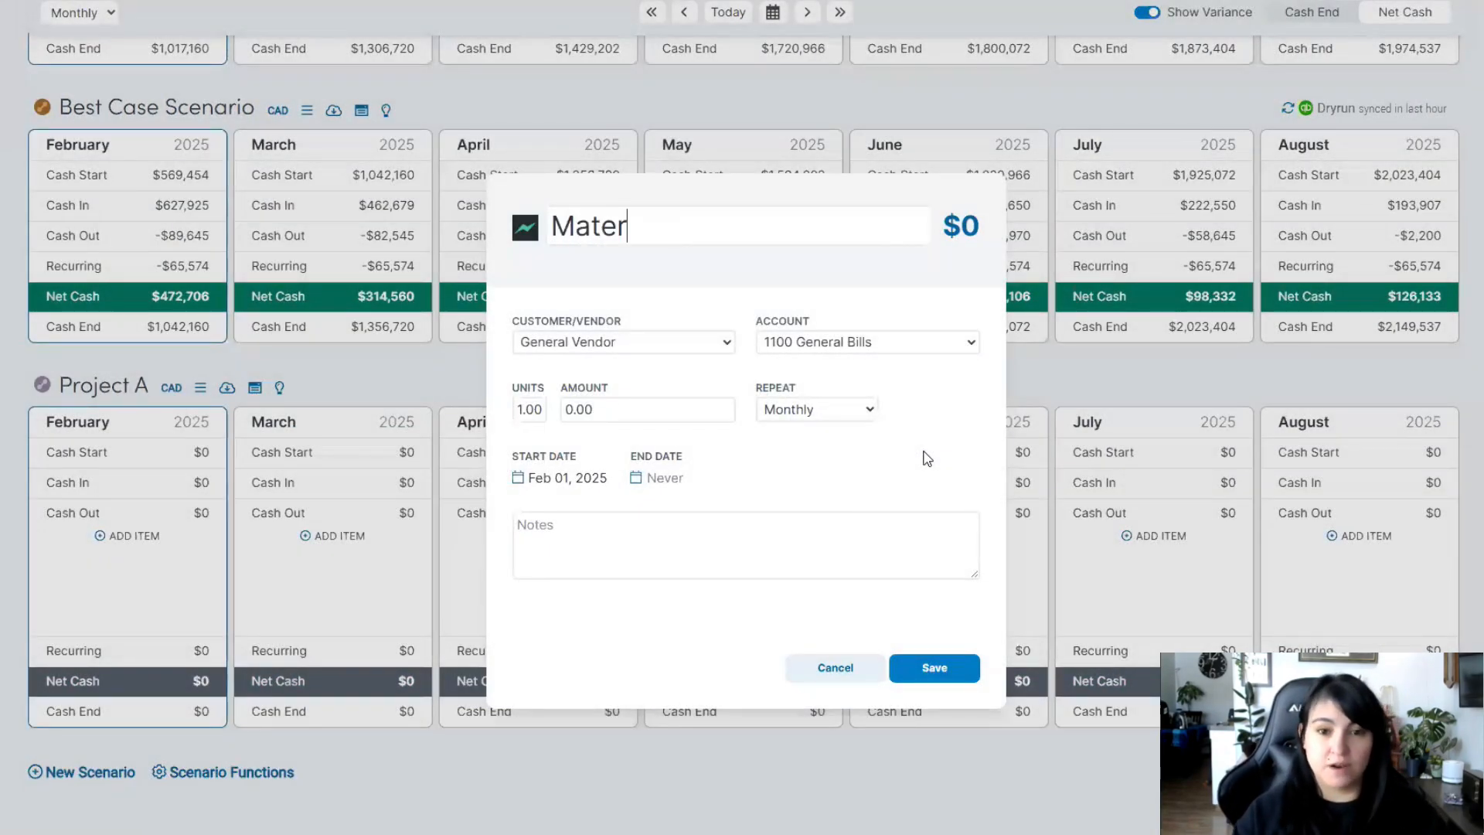
{"action": "left_click", "coordinate": [603, 411]}
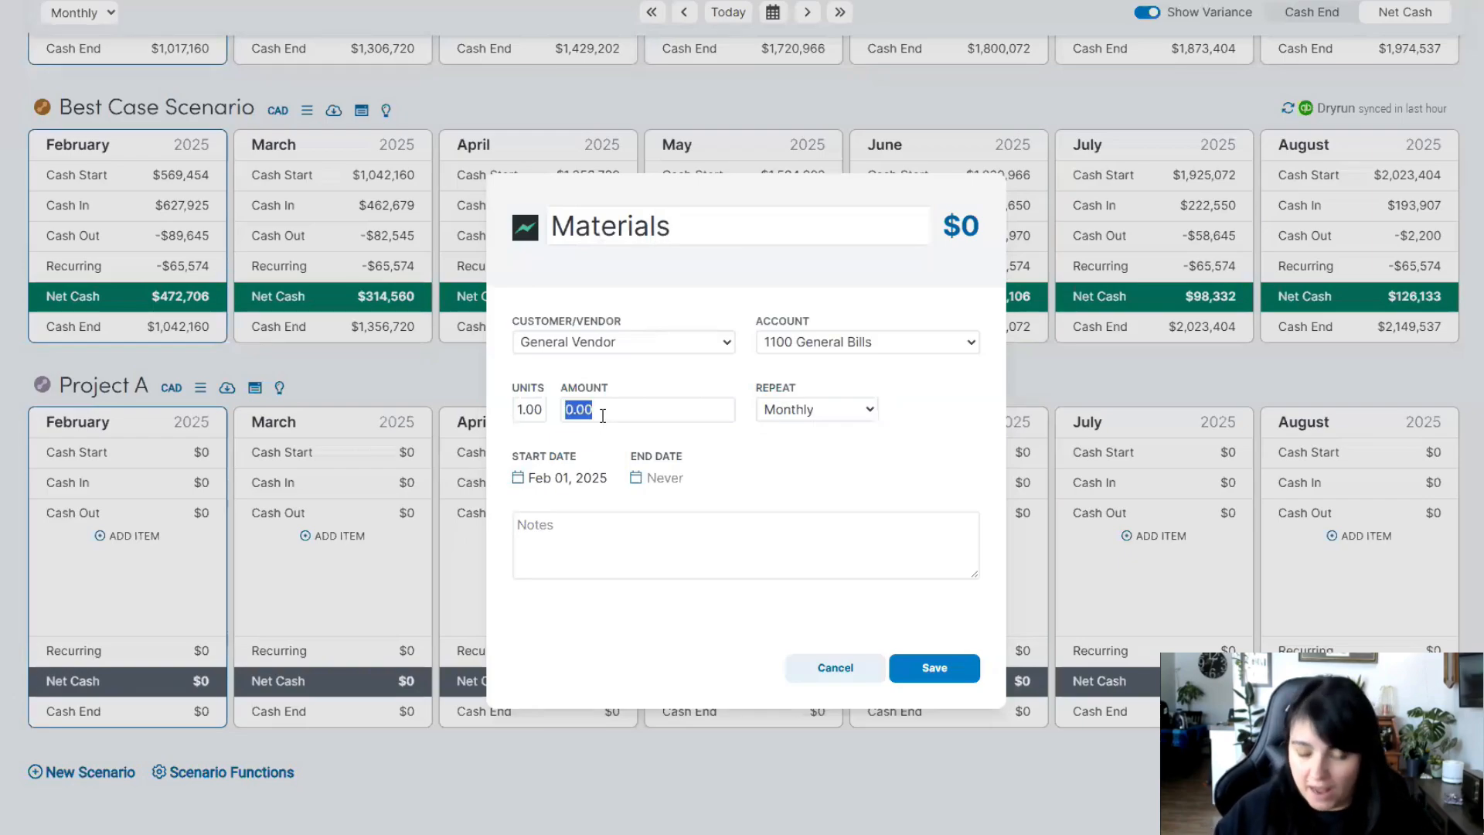
{"action": "type", "text": "5"}
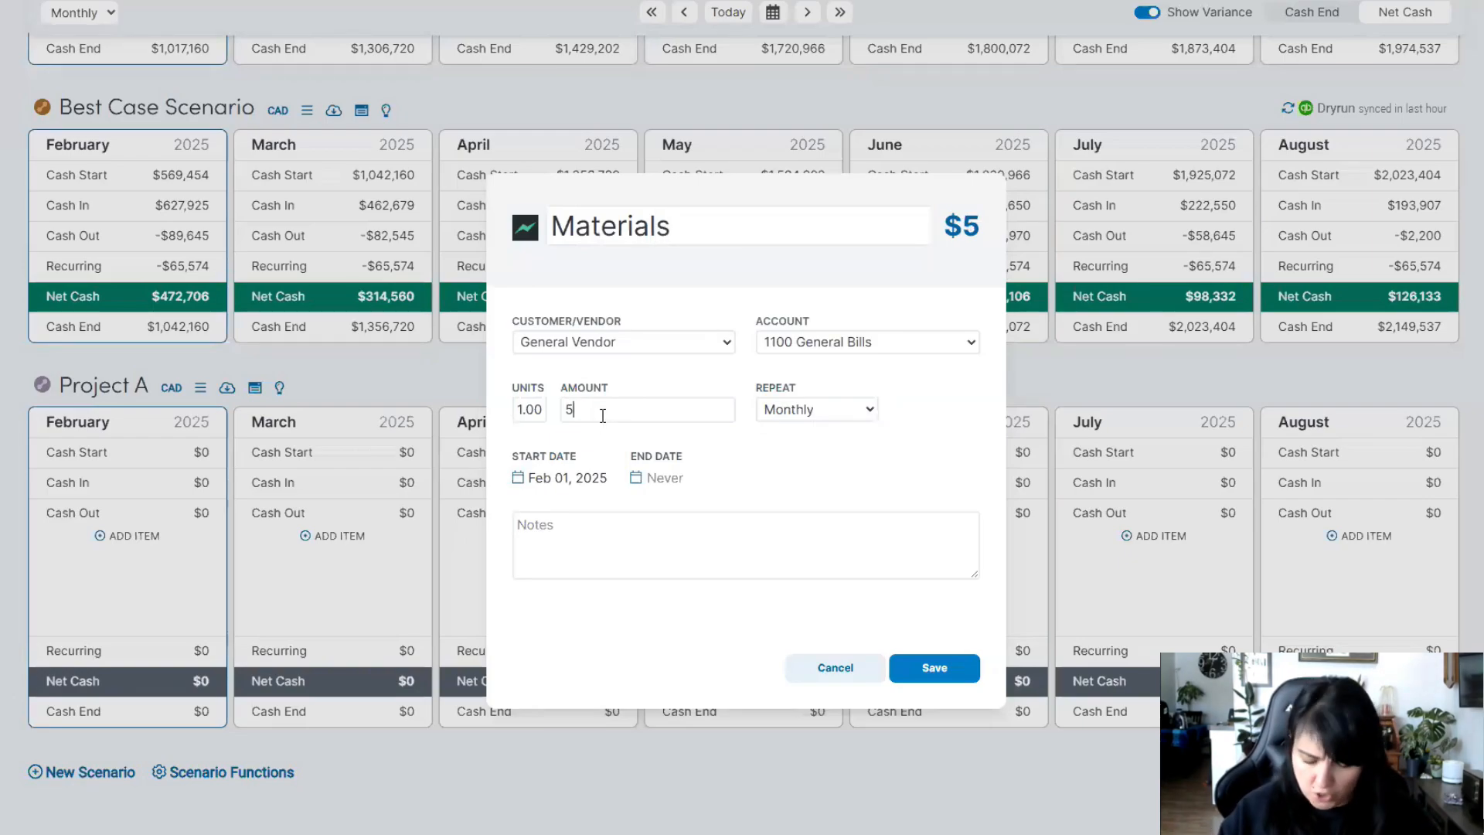
{"action": "key", "text": "BackSpace"}
{"action": "type", "text": "1000000"}
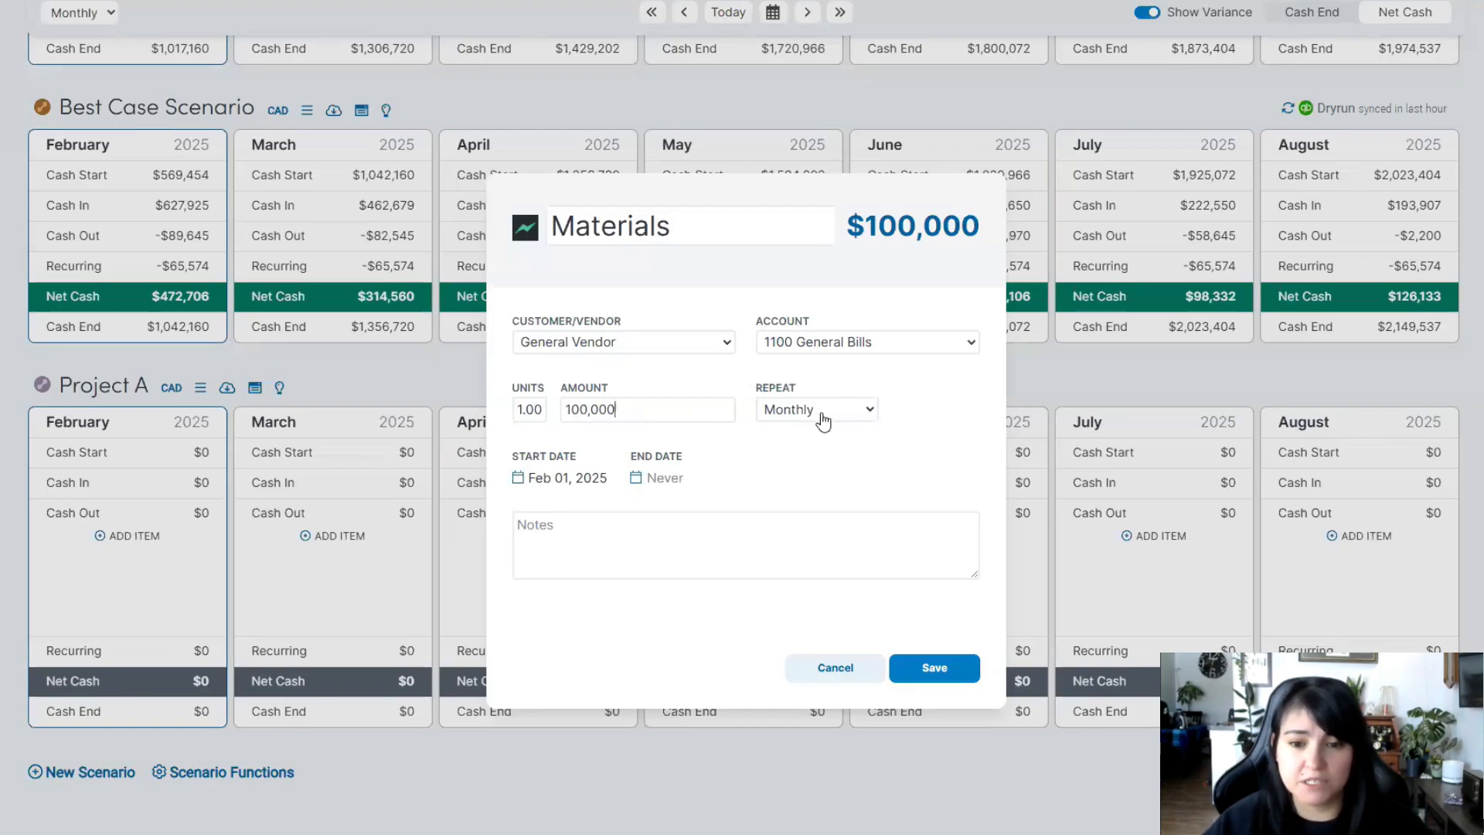
Make the Materials item non-repeating, set its start date to Feb 11, 2025, and save it
{"action": "left_click", "coordinate": [823, 421]}
{"action": "left_click", "coordinate": [822, 434]}
{"action": "left_click", "coordinate": [553, 478]}
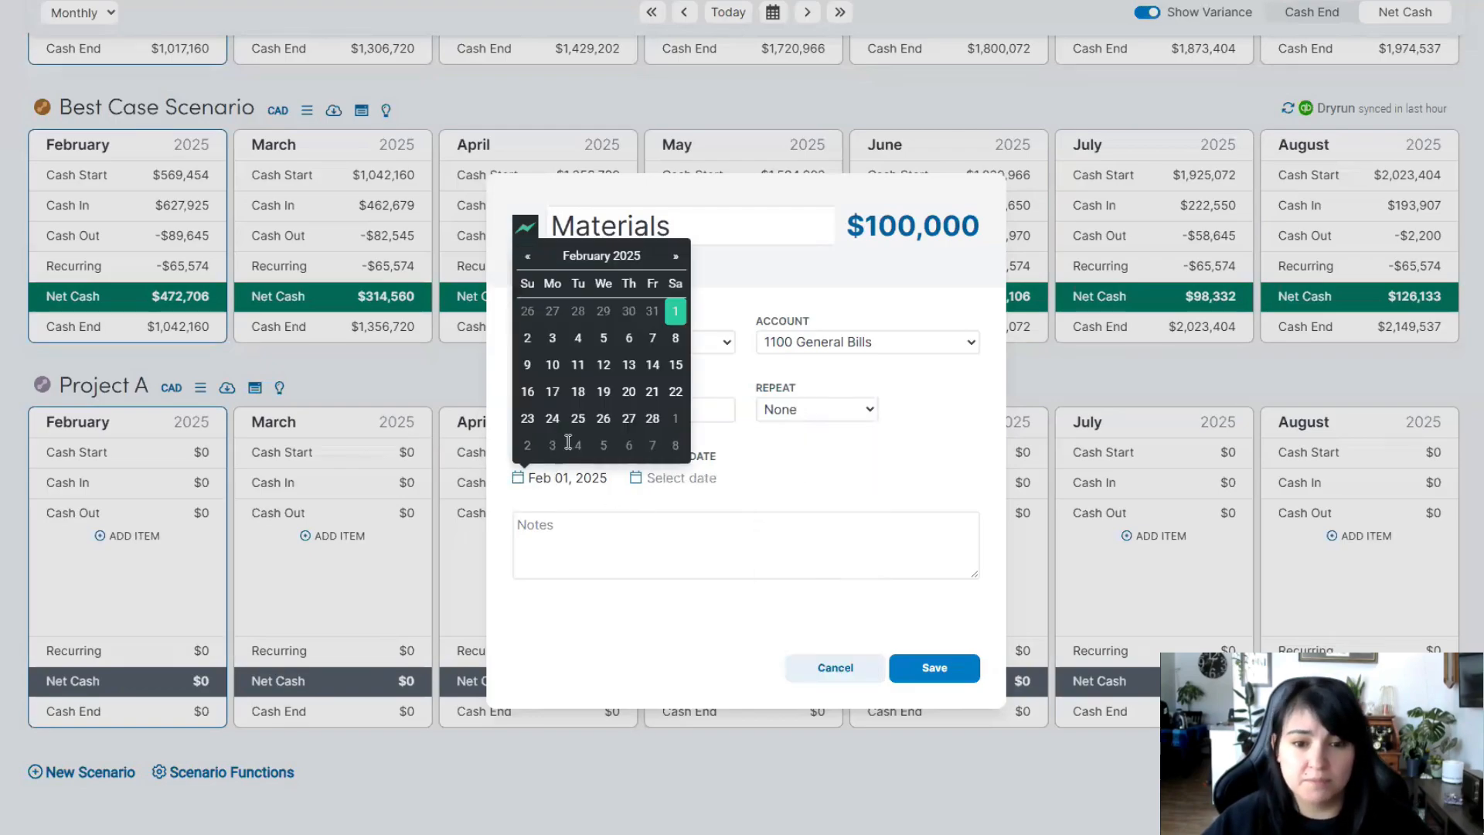
{"action": "left_click", "coordinate": [578, 374]}
{"action": "left_click", "coordinate": [964, 670]}
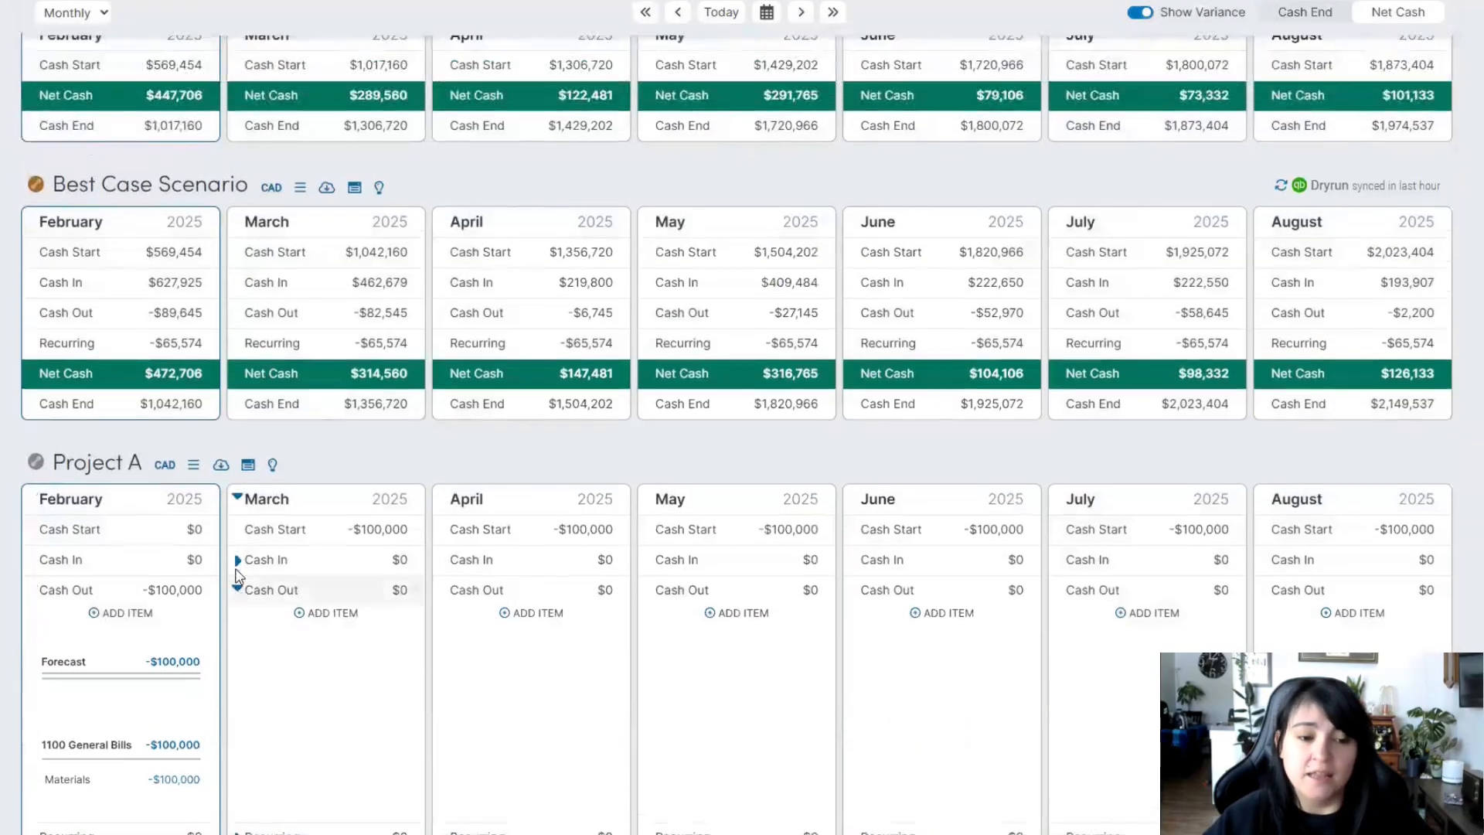
Expand Project A's Recurring section and start a February recurring item named Labor Costs
{"action": "scroll", "coordinate": [251, 568], "scroll_direction": "down", "scroll_amount": 2}
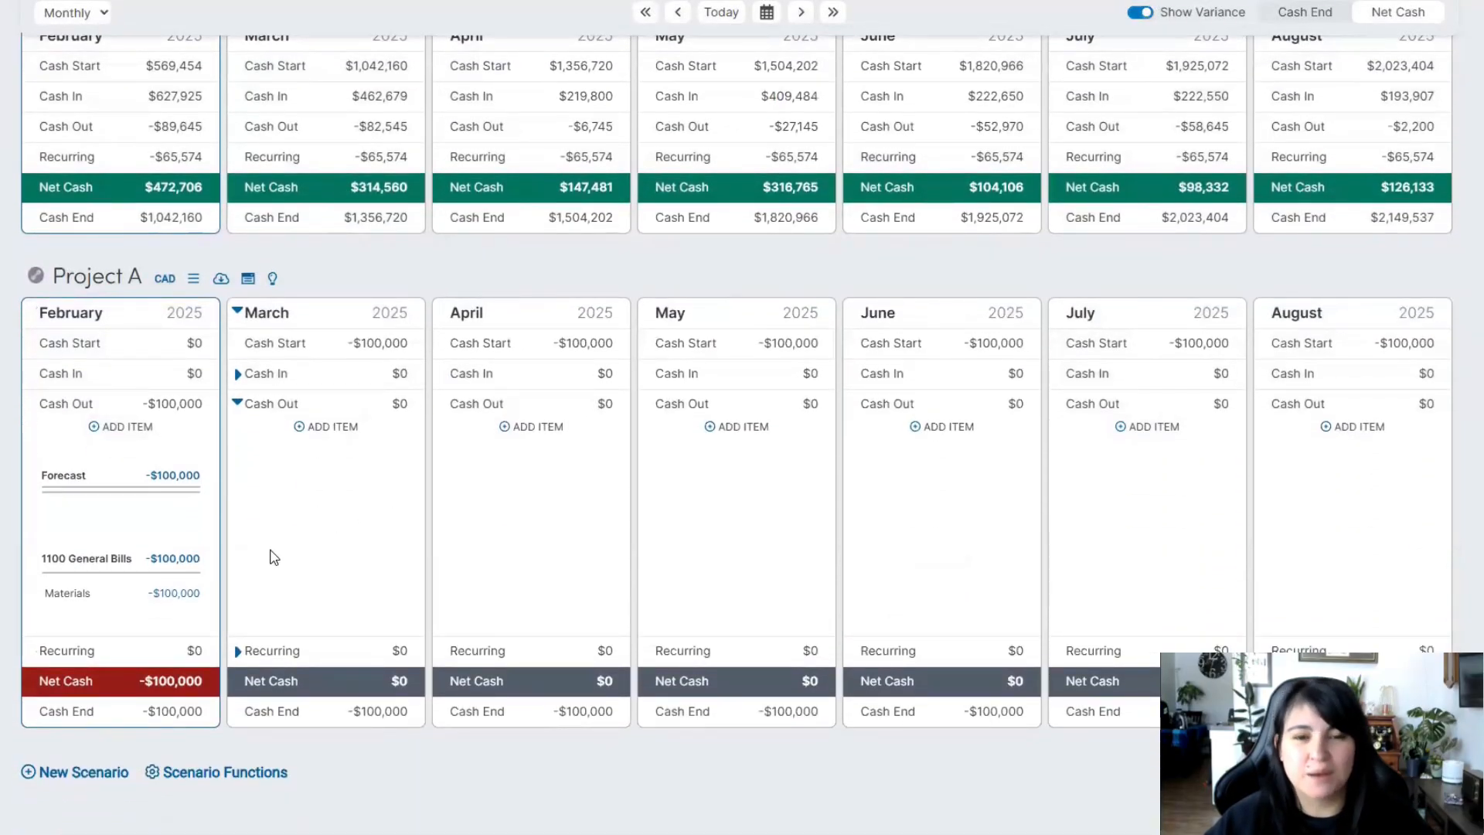
{"action": "left_click", "coordinate": [60, 653]}
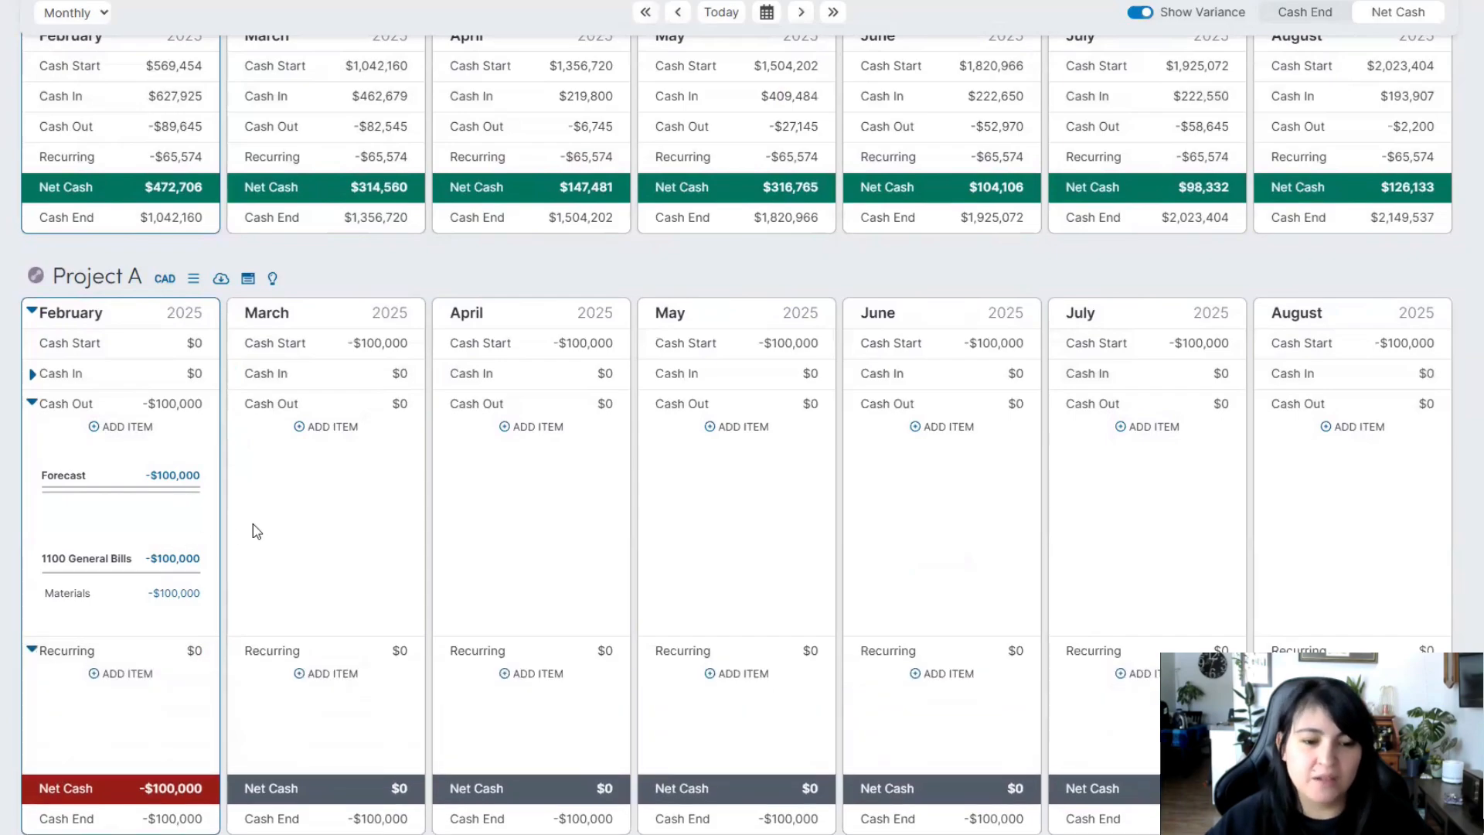
{"action": "scroll", "coordinate": [63, 655], "scroll_direction": "down", "scroll_amount": 1}
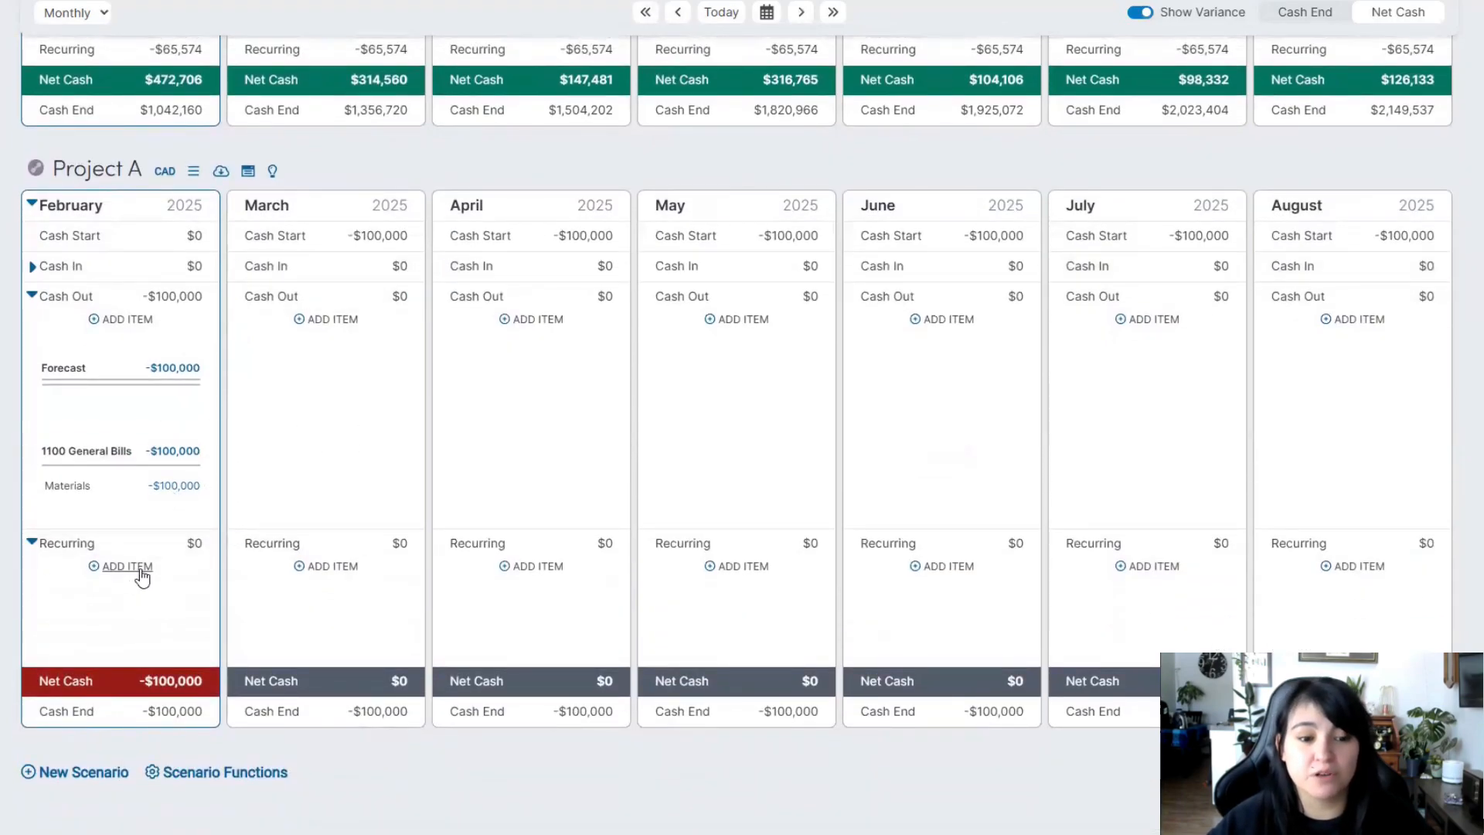
{"action": "left_click", "coordinate": [139, 568]}
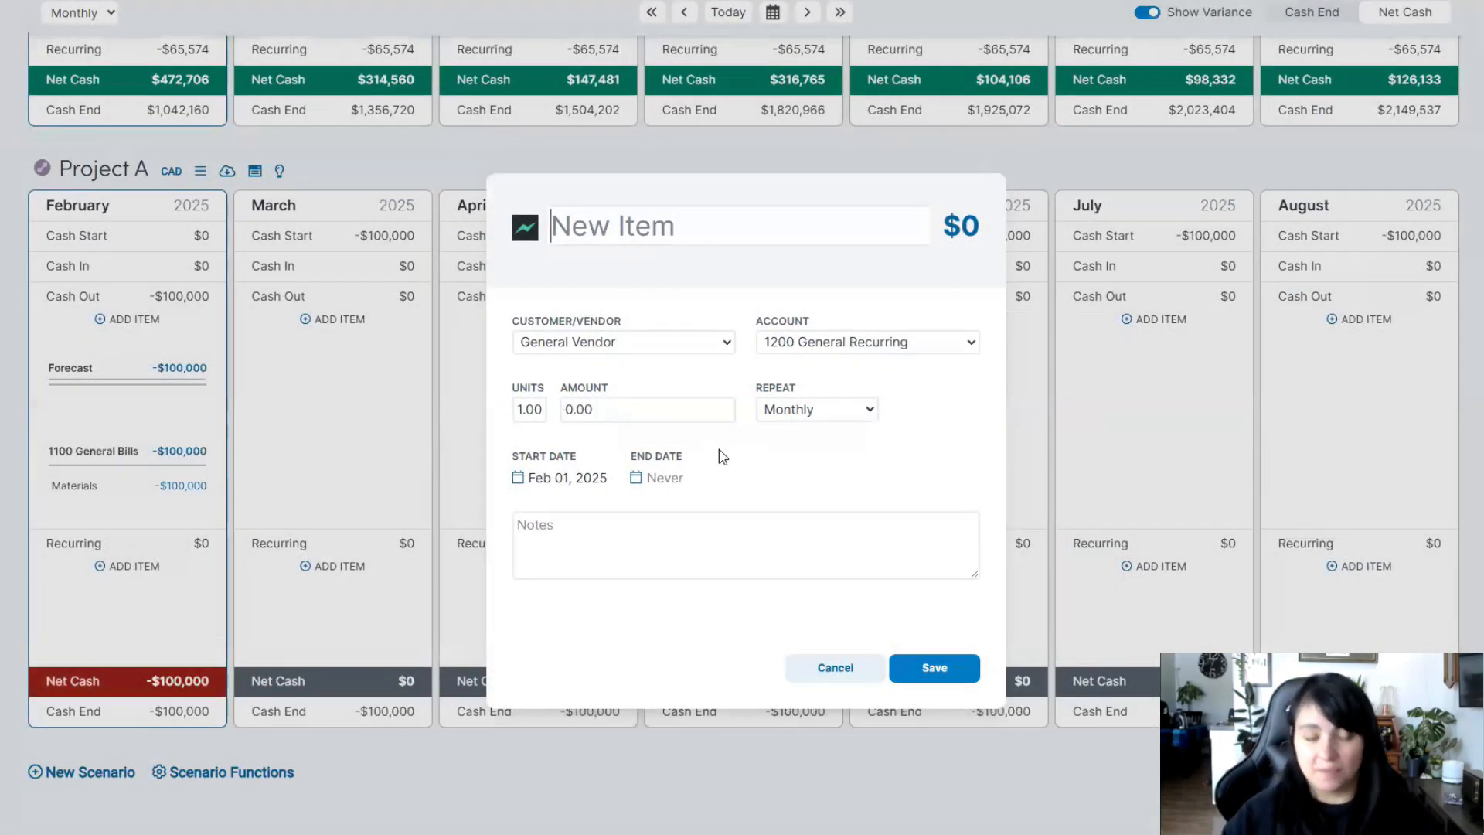
{"action": "type", "text": "L"}
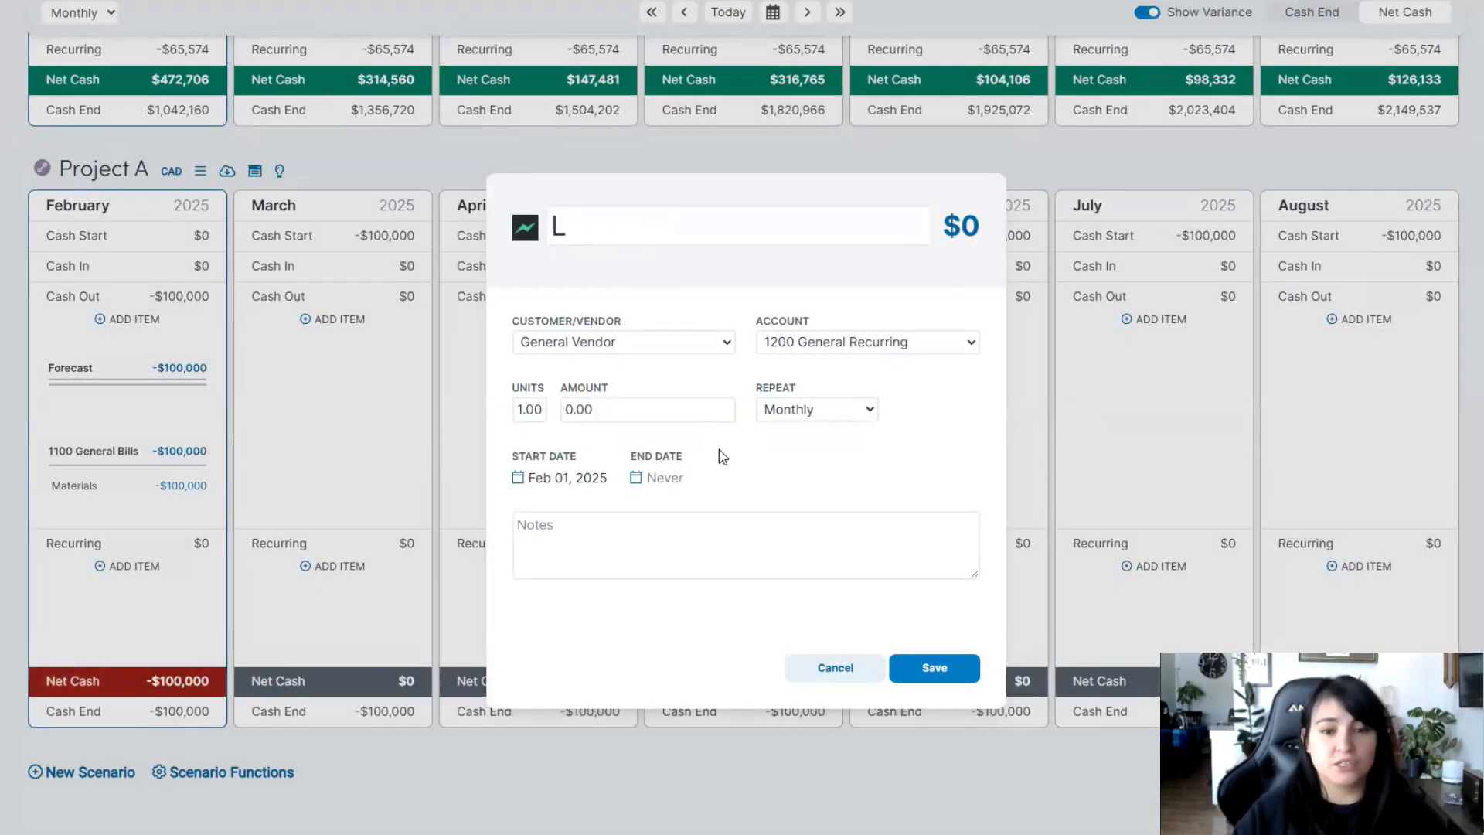
{"action": "type", "text": "abour "}
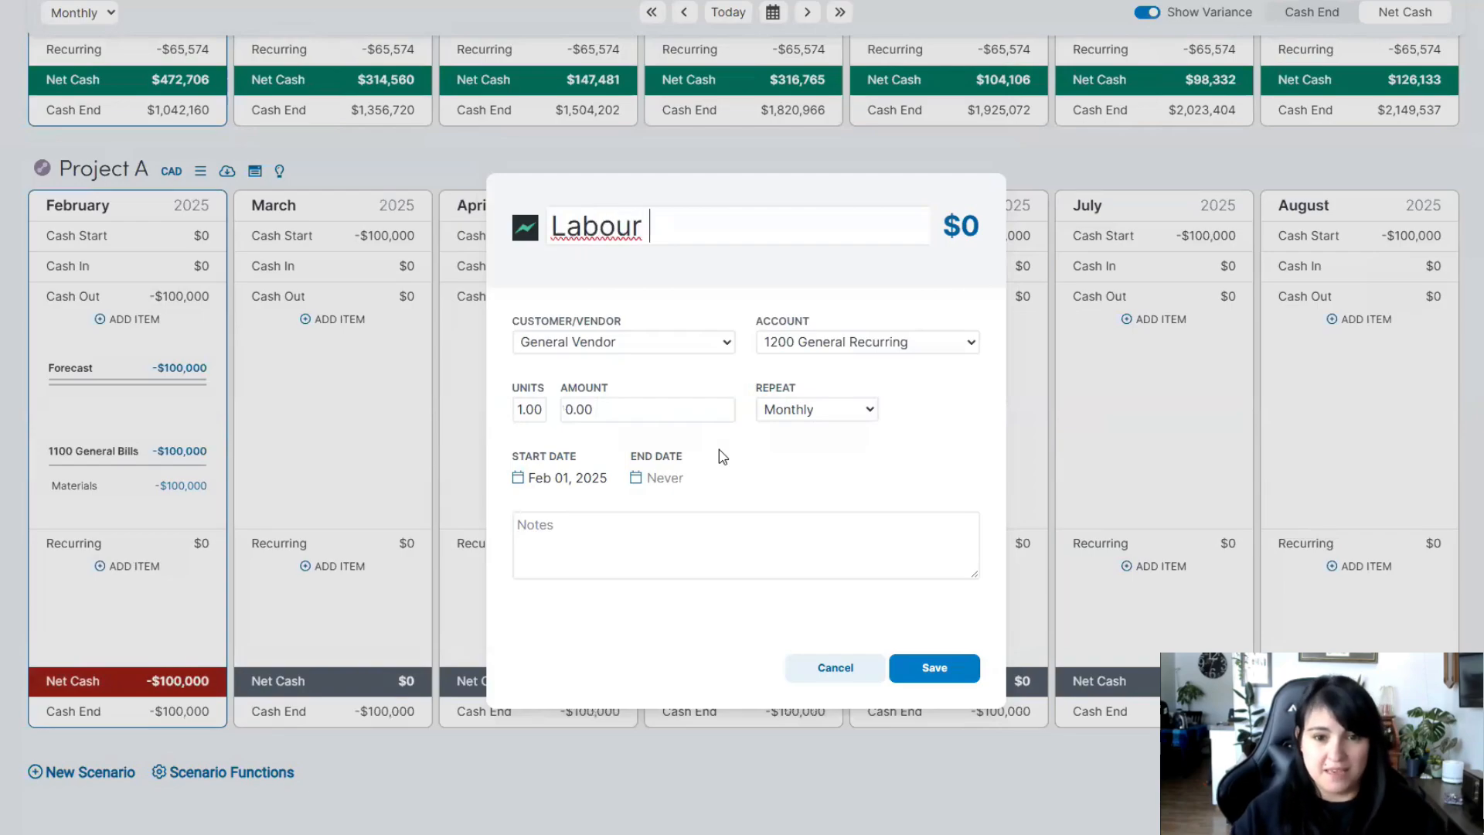
{"action": "type", "text": "Costs"}
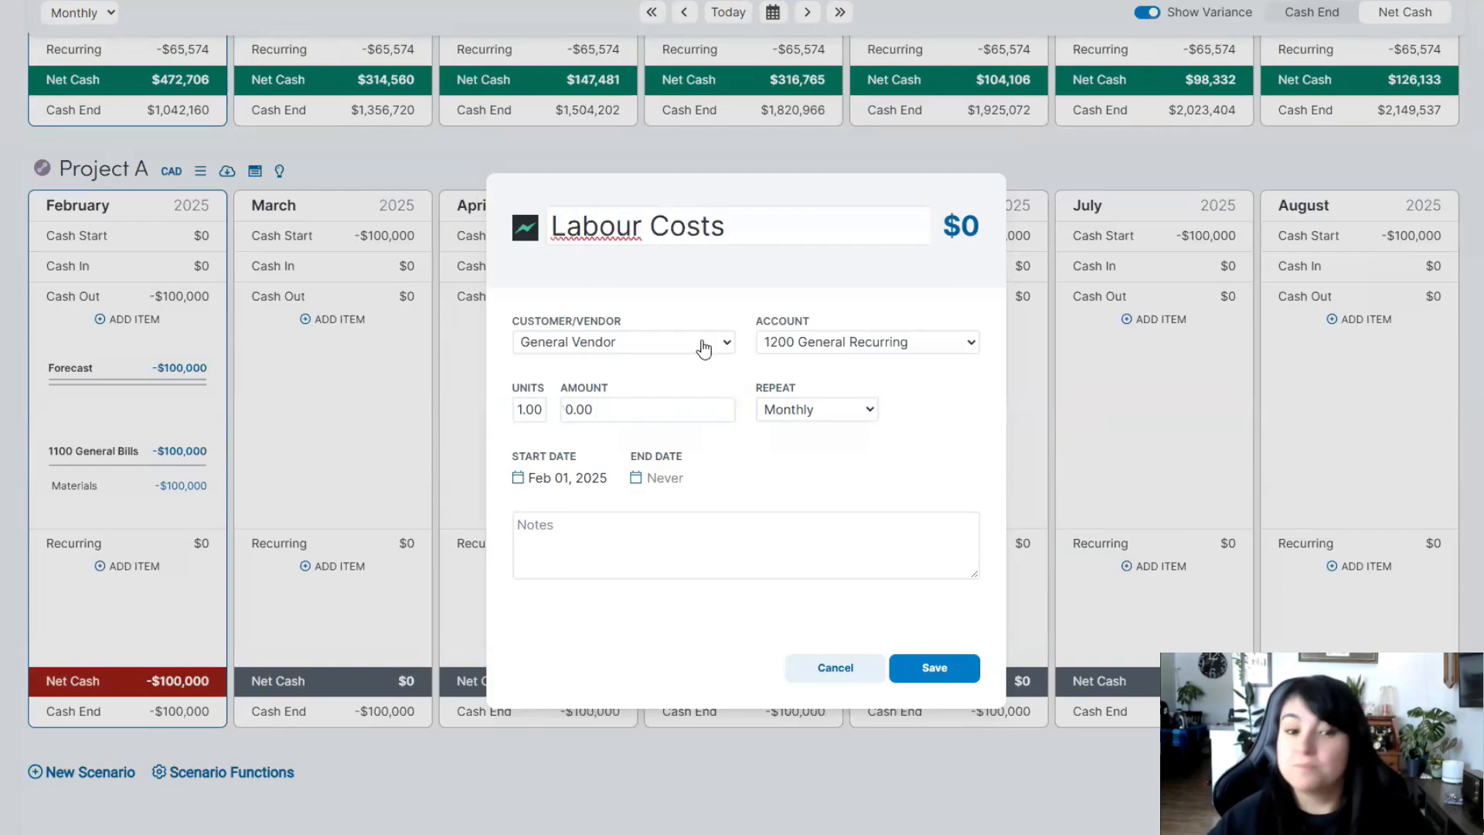
{"action": "left_click", "coordinate": [634, 224]}
{"action": "key", "text": "BackSpace"}
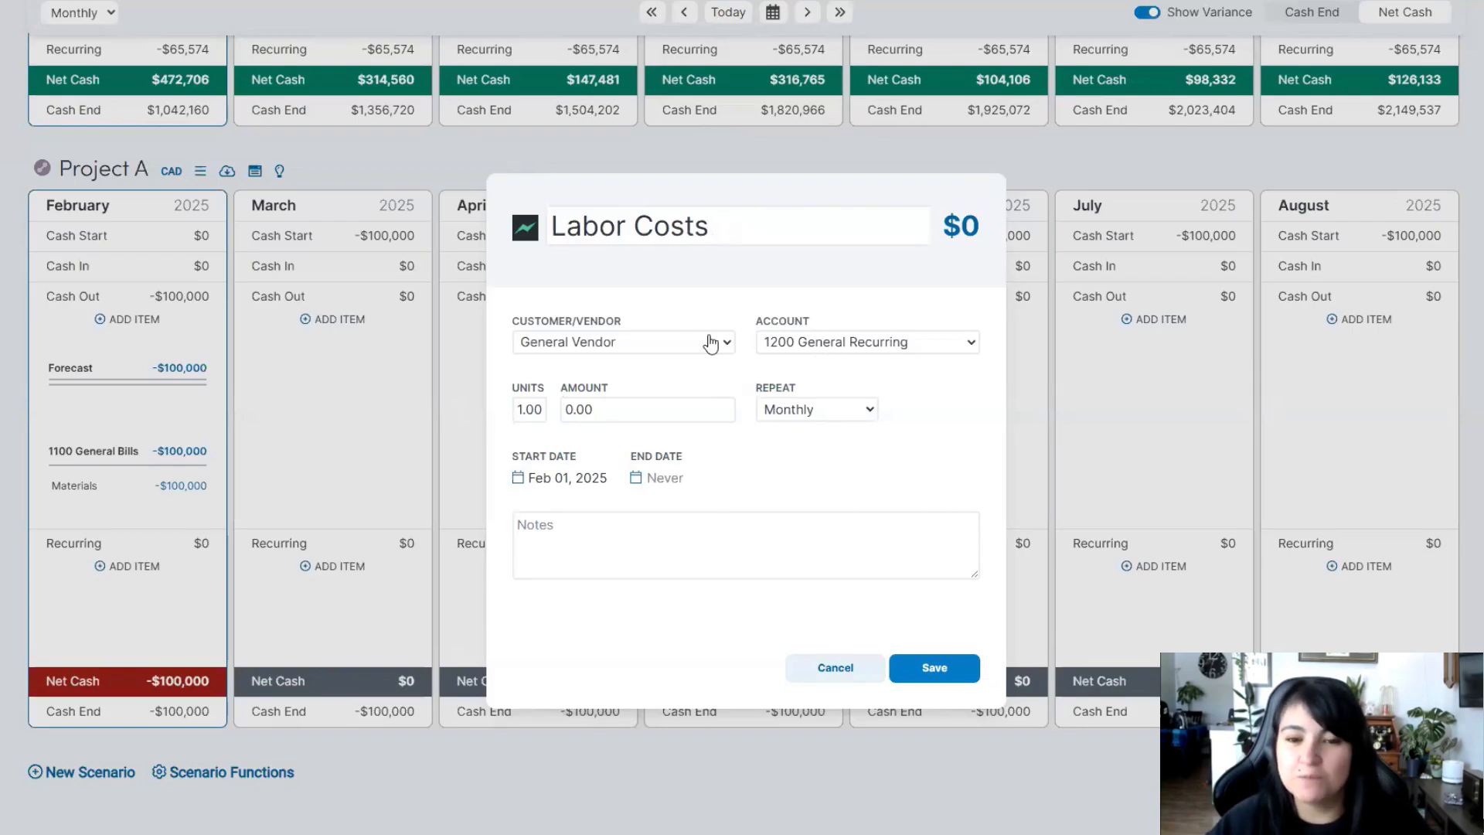
Check the available accounts for Labor Costs, set its amount to 10,000 with monthly repeat, and save the item
{"action": "left_click", "coordinate": [842, 342]}
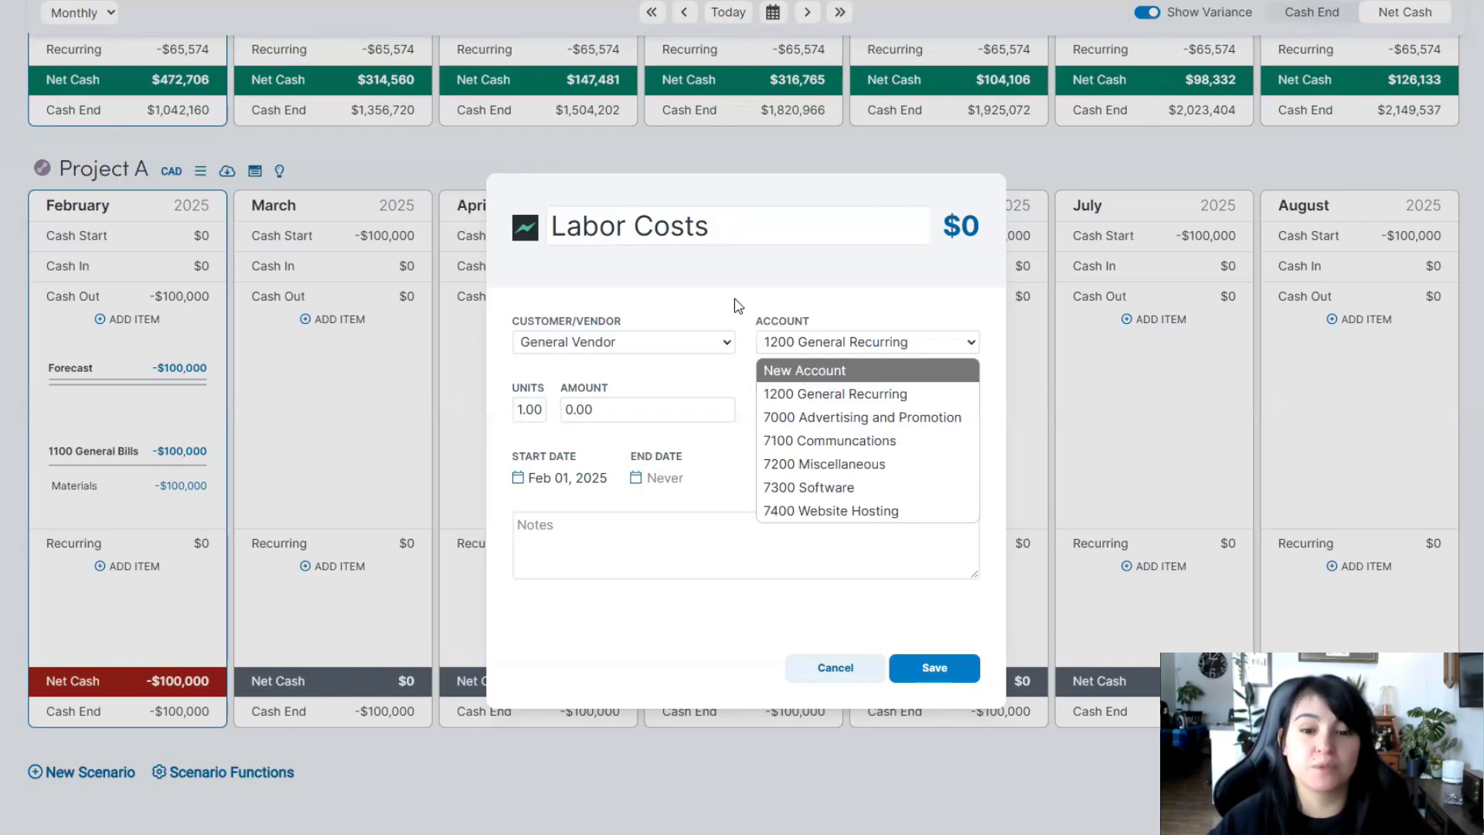
{"action": "left_click", "coordinate": [669, 416]}
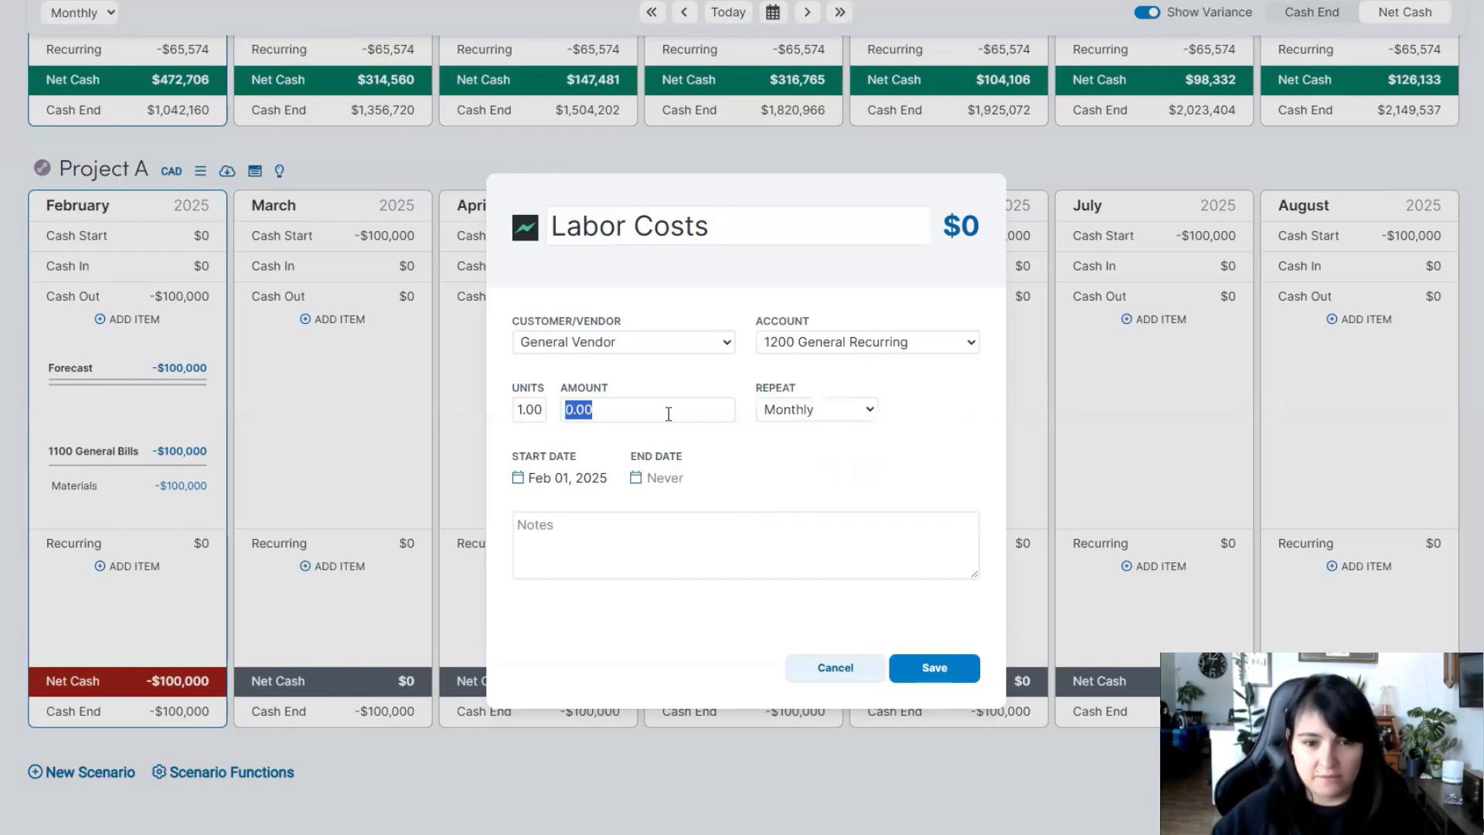
{"action": "type", "text": "100000"}
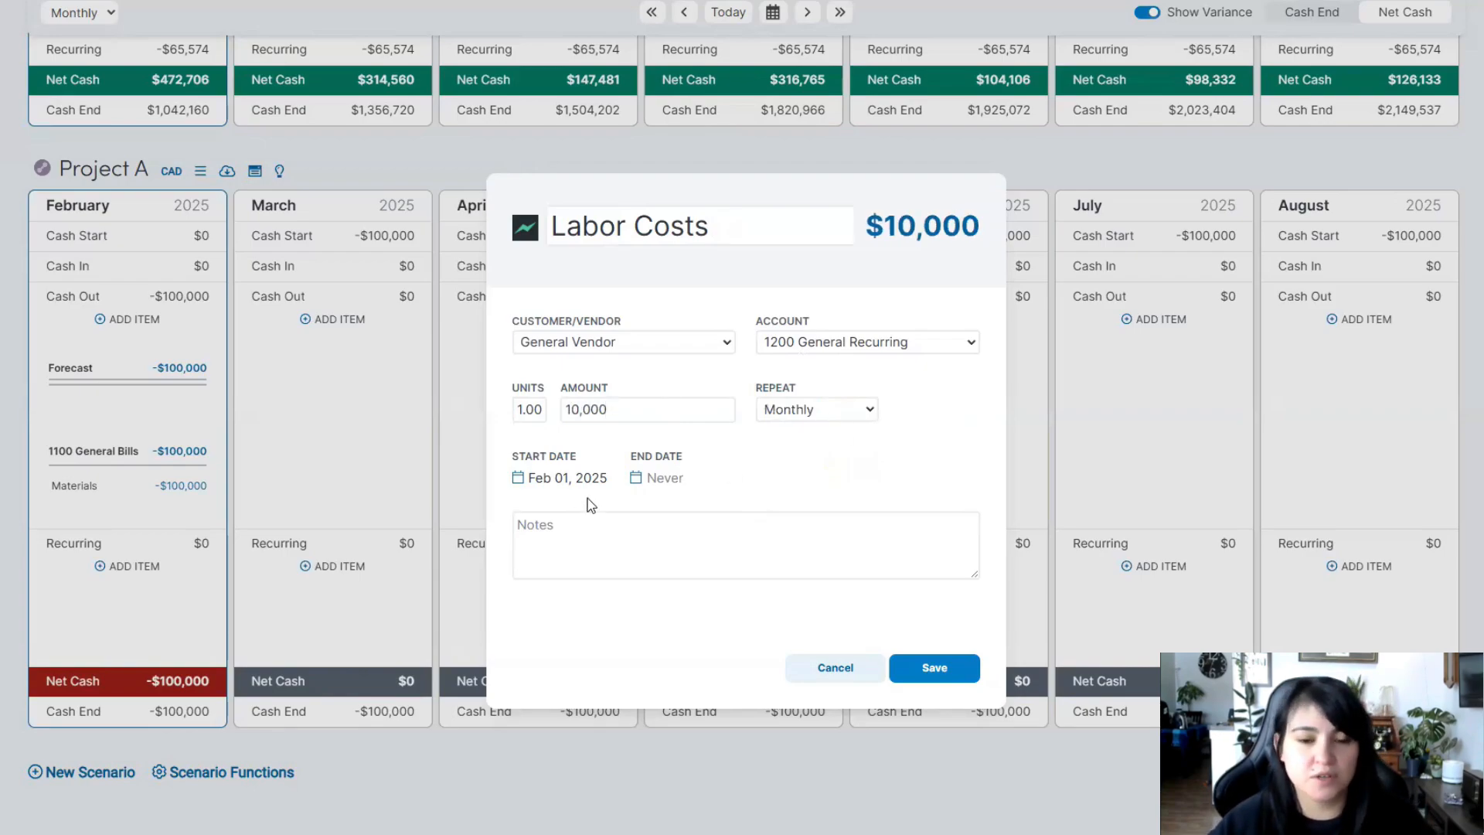
{"action": "left_click", "coordinate": [944, 670]}
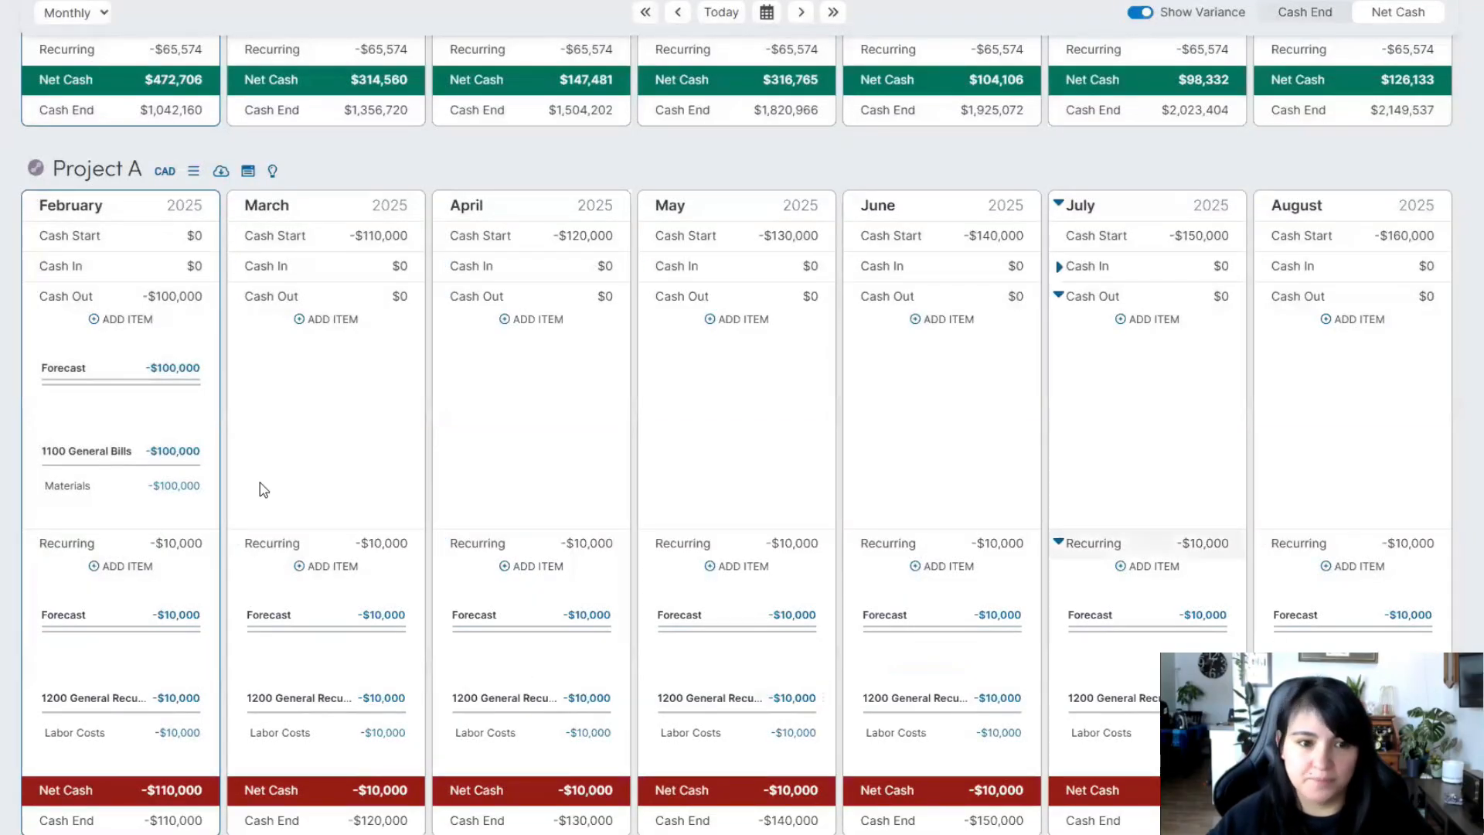
Collapse Project A's Cash Out and Recurring sections and set its February Cash Start to 50,000
{"action": "left_click", "coordinate": [32, 296]}
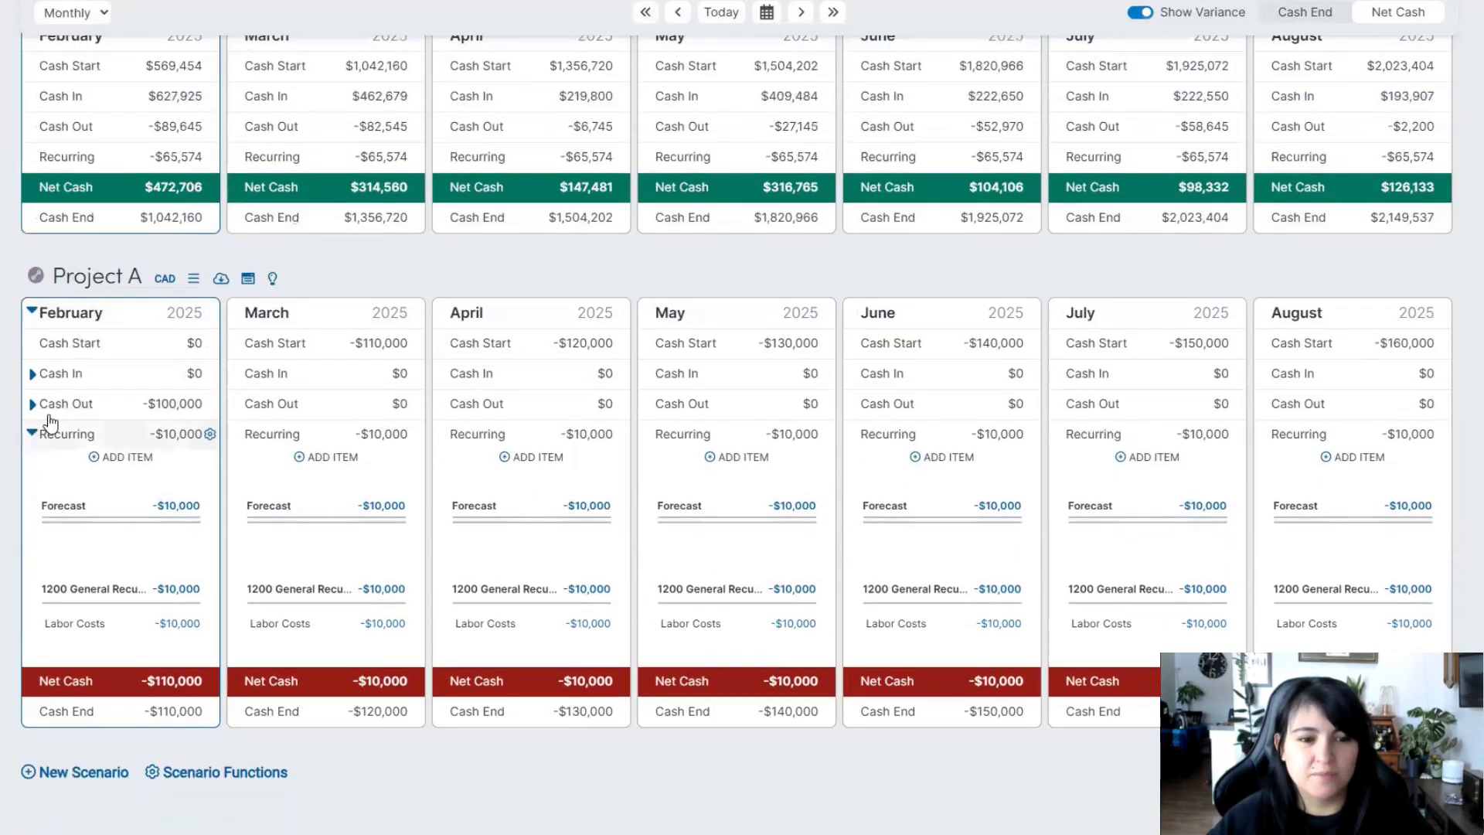
{"action": "left_click", "coordinate": [31, 434]}
{"action": "left_click", "coordinate": [209, 561]}
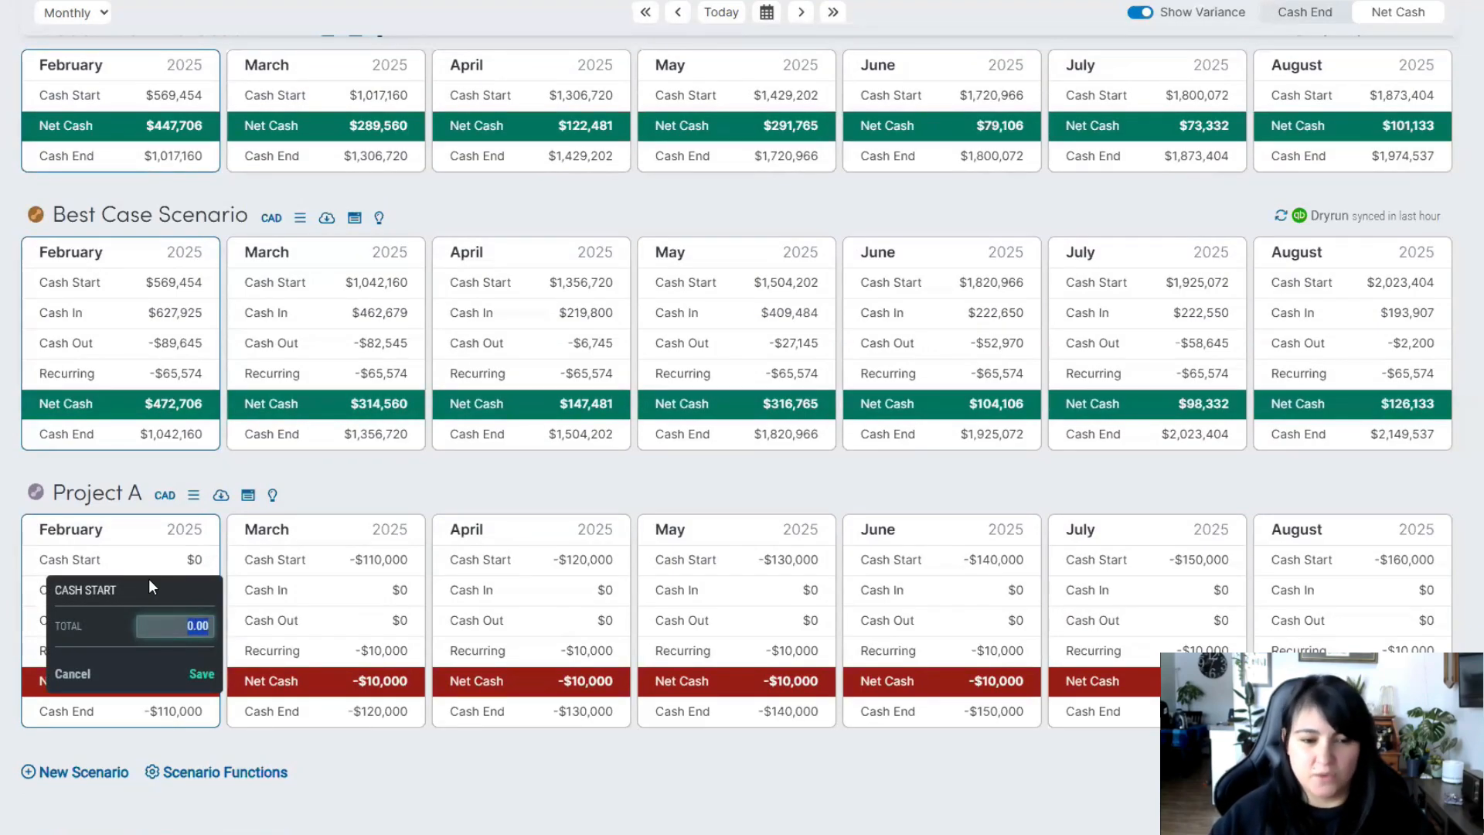
{"action": "type", "text": "500000"}
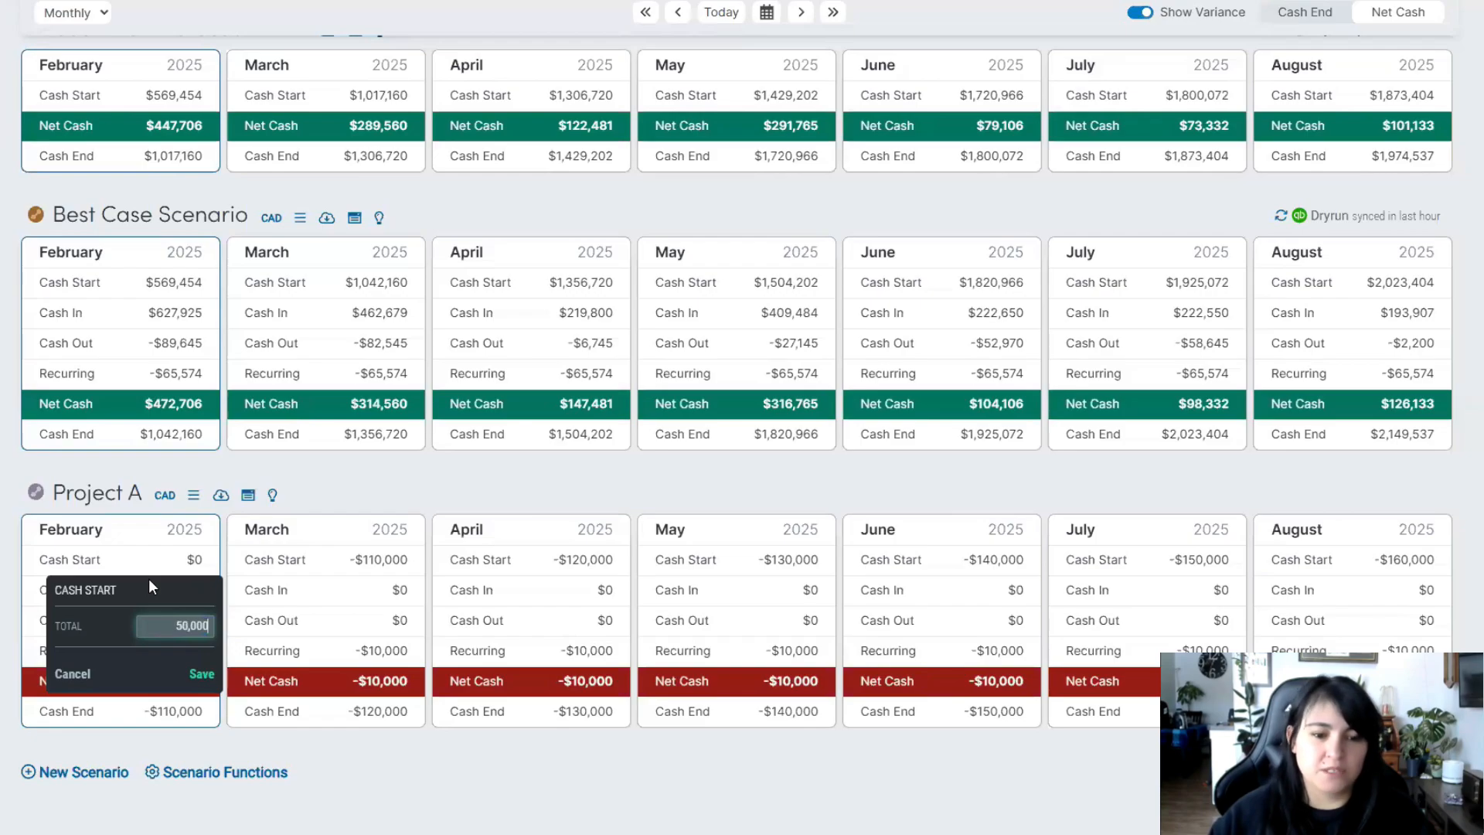
{"action": "left_click", "coordinate": [201, 674]}
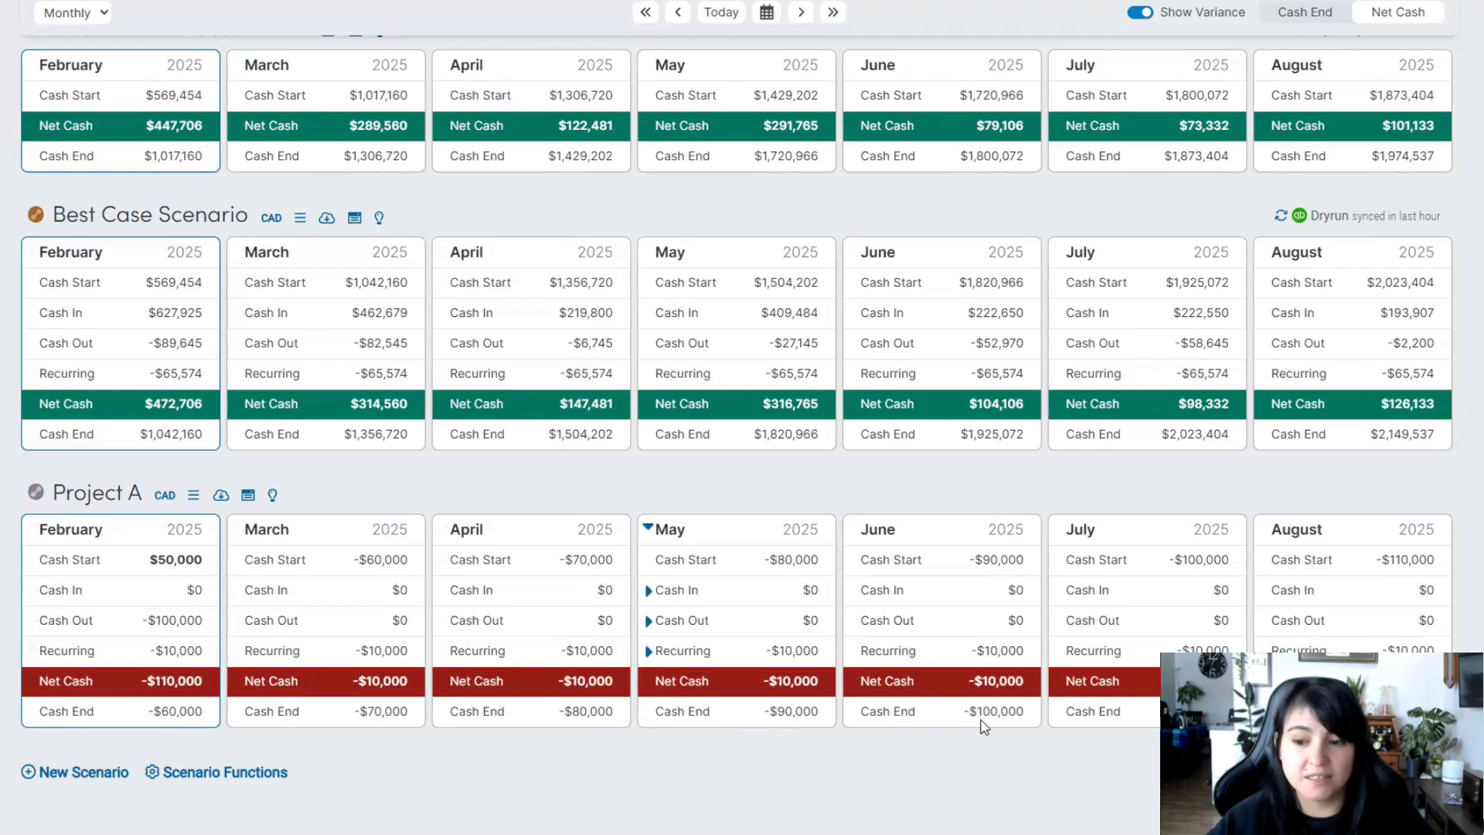
Add an April Cash In item named Potential Revenue to Project A with an amount of 100,000 repeating monthly, and save it
{"action": "left_click", "coordinate": [68, 593]}
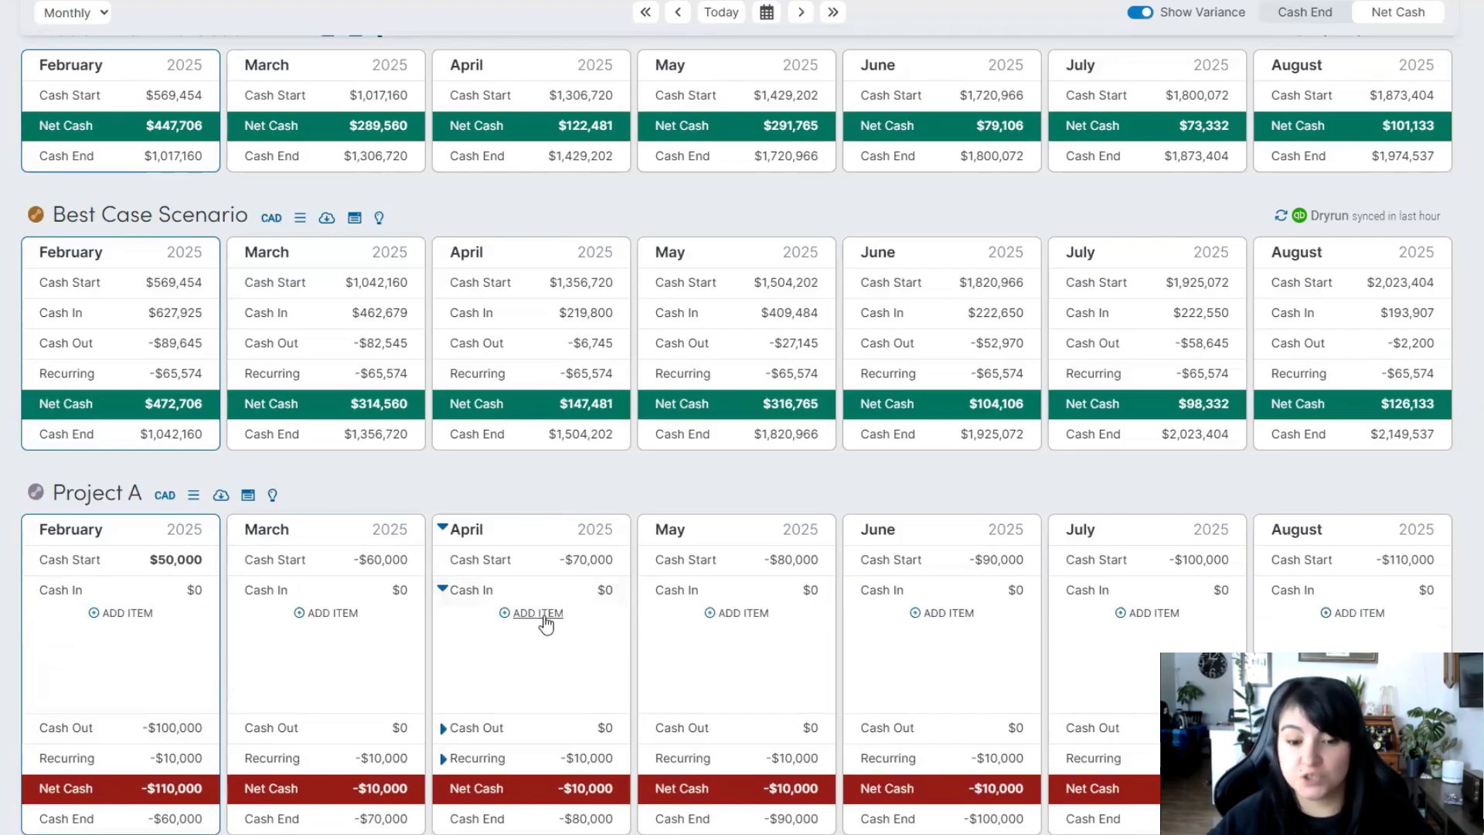
{"action": "left_click", "coordinate": [544, 615]}
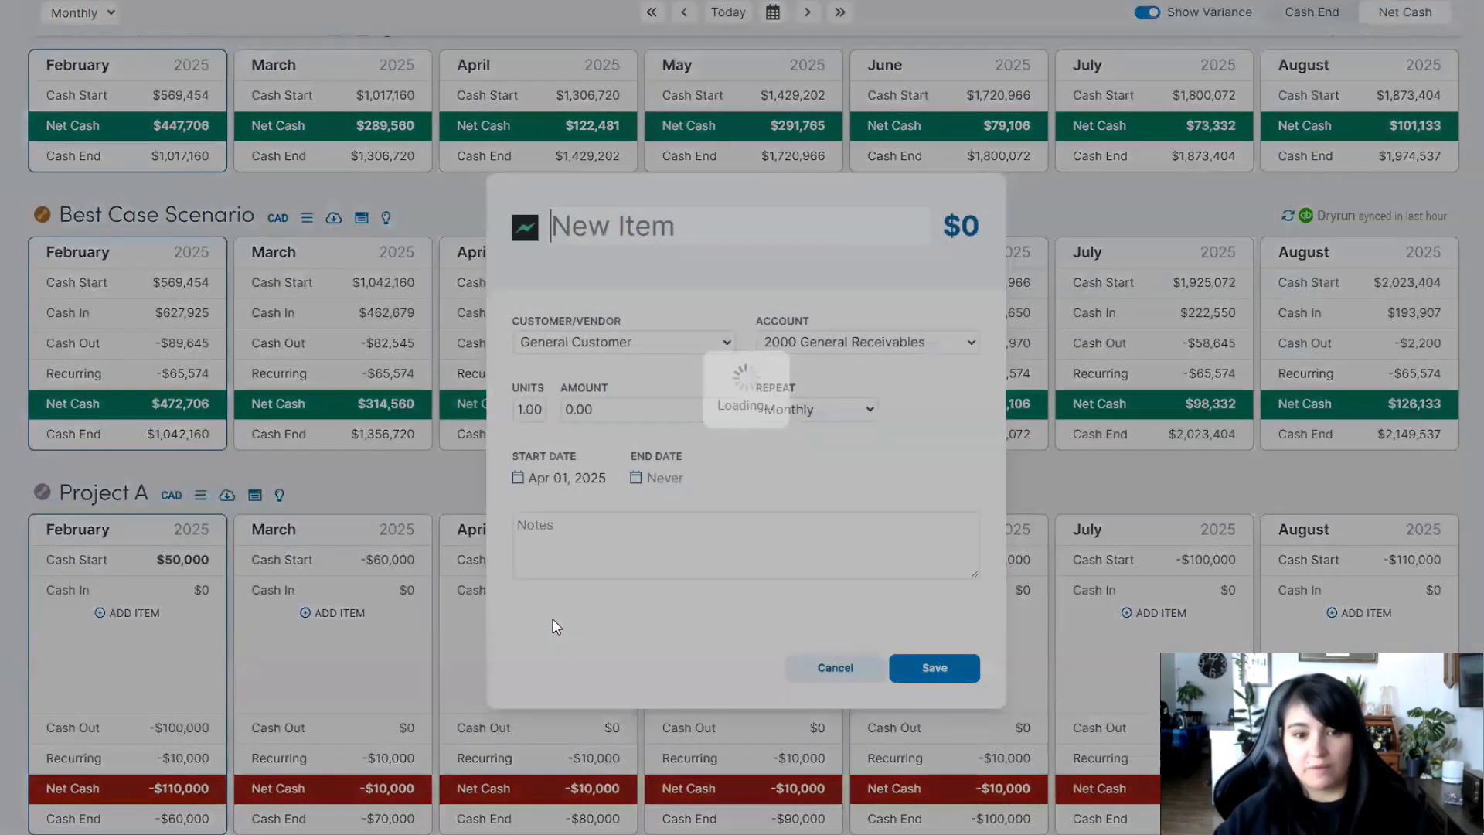
{"action": "type", "text": "Poten"}
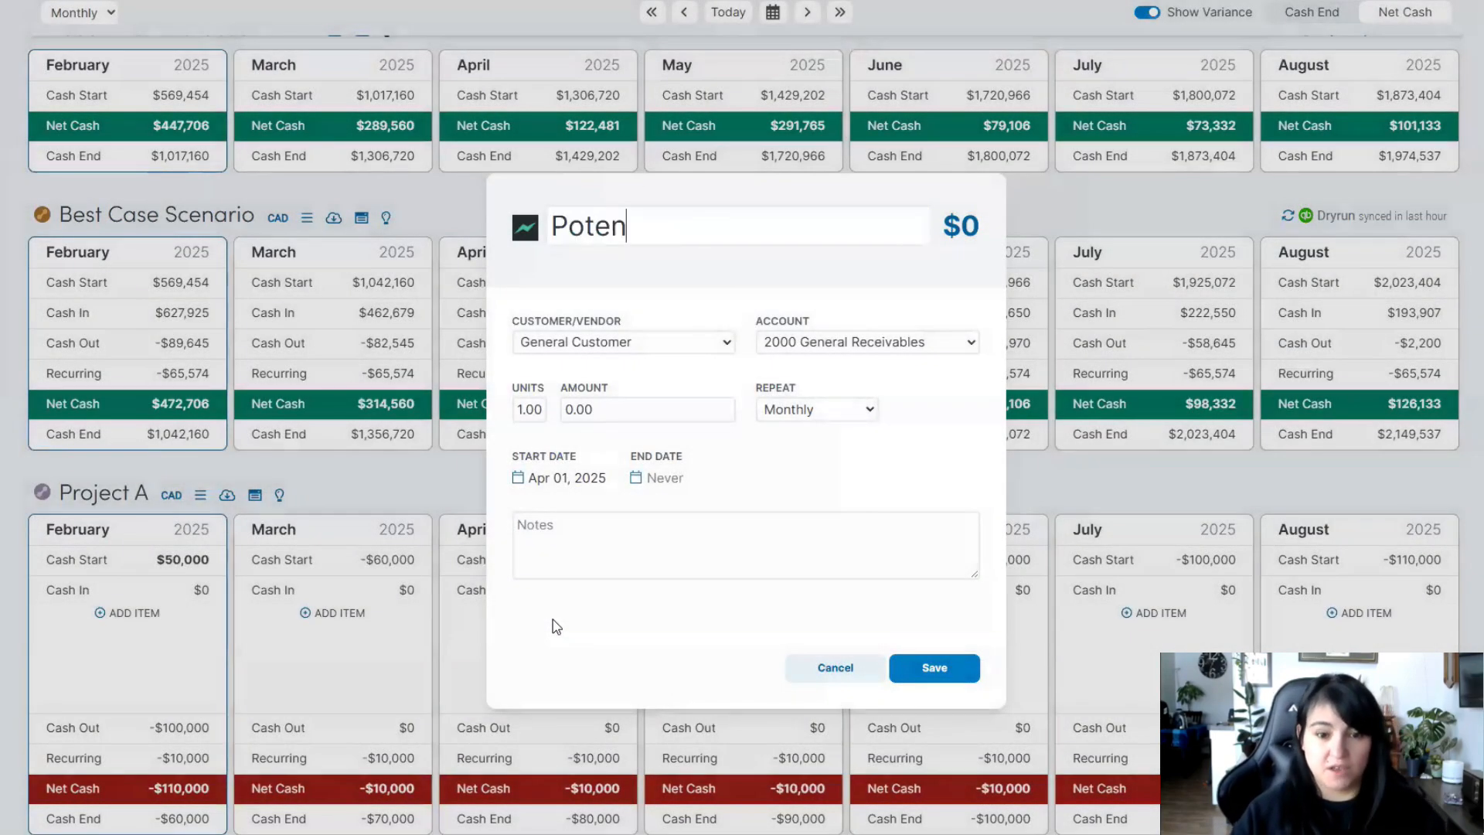
{"action": "type", "text": "tial"}
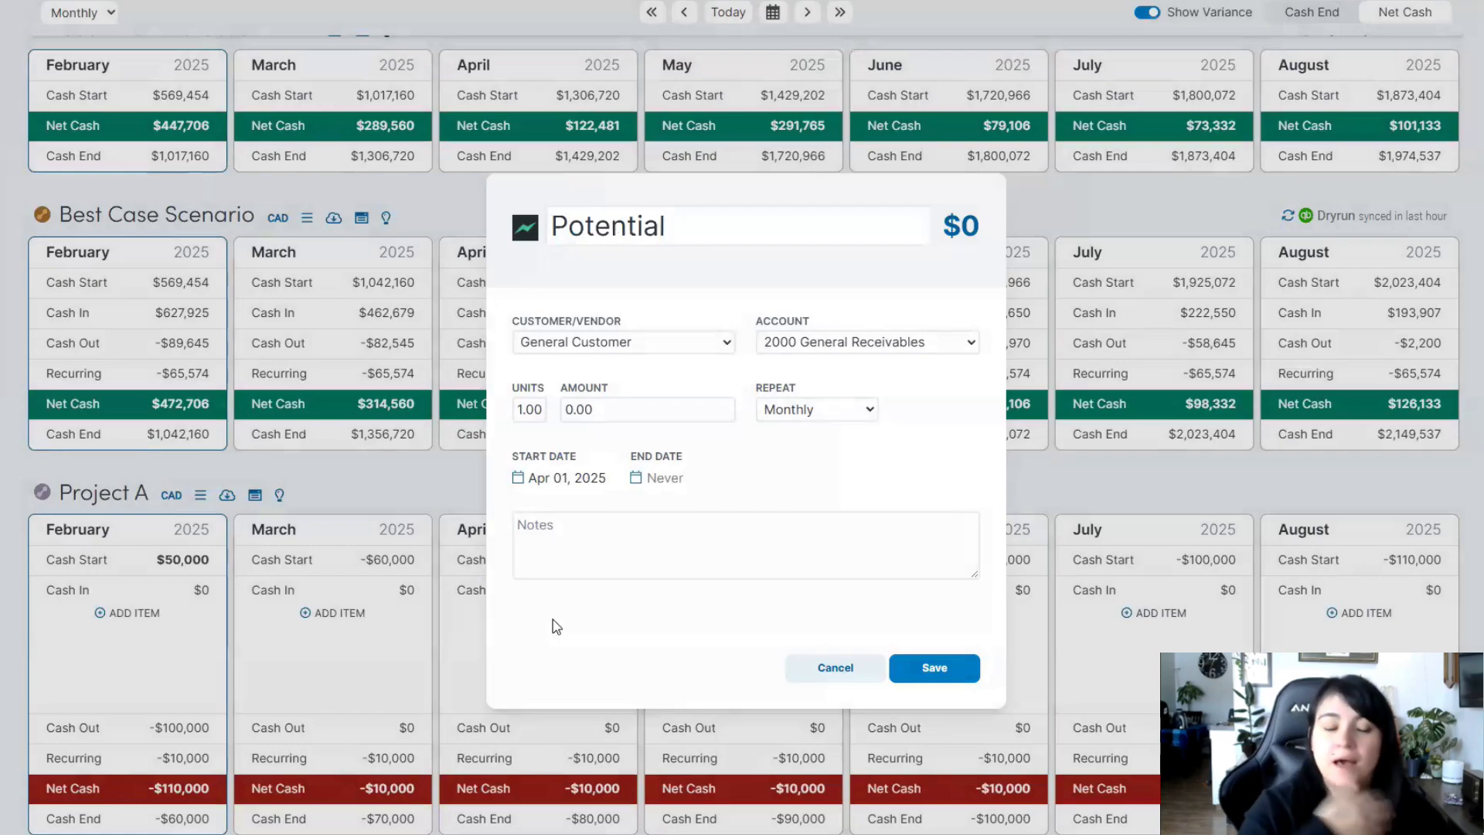
{"action": "type", "text": " Revenue"}
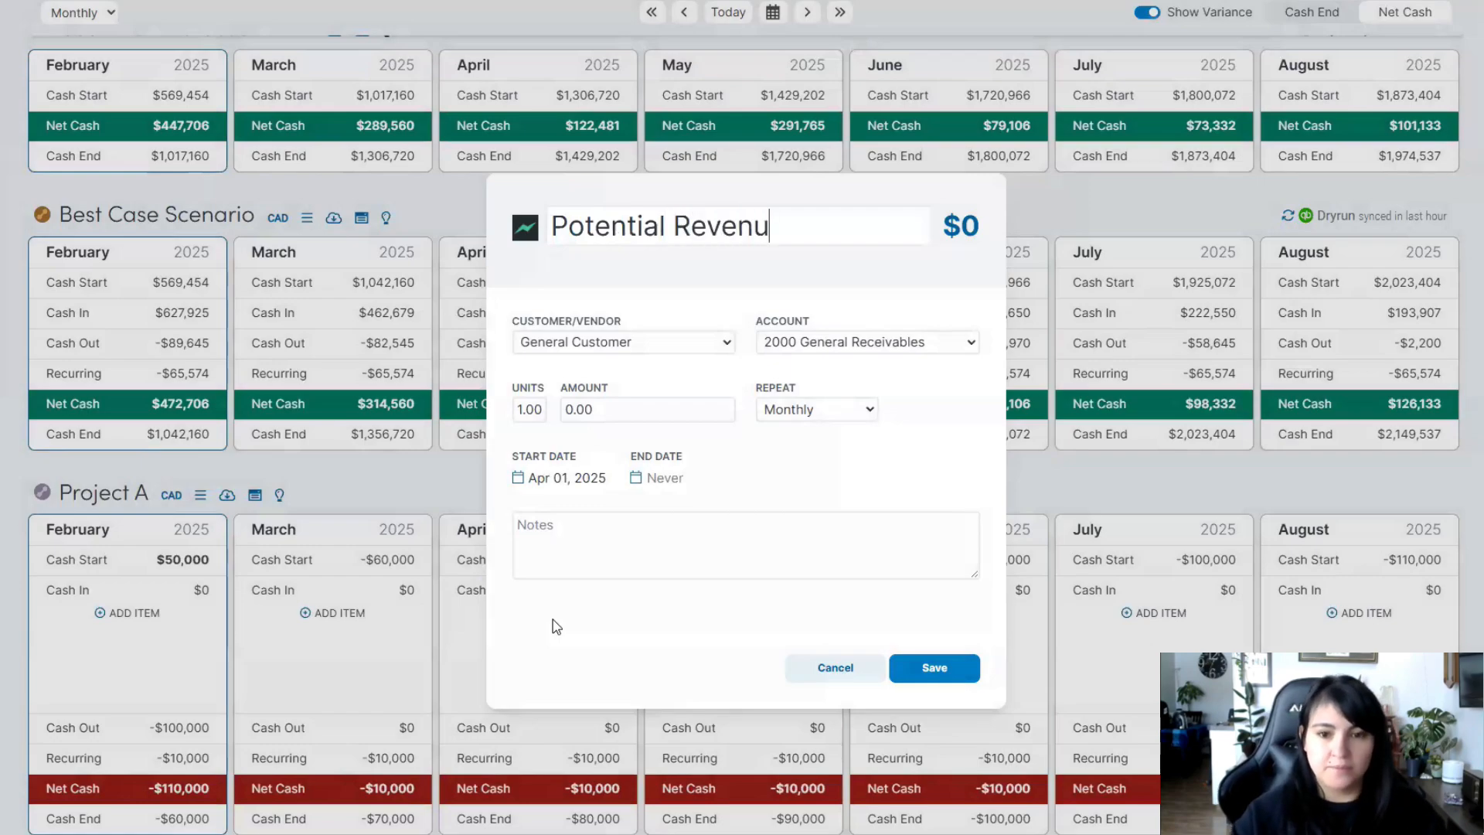
{"action": "left_click", "coordinate": [607, 408]}
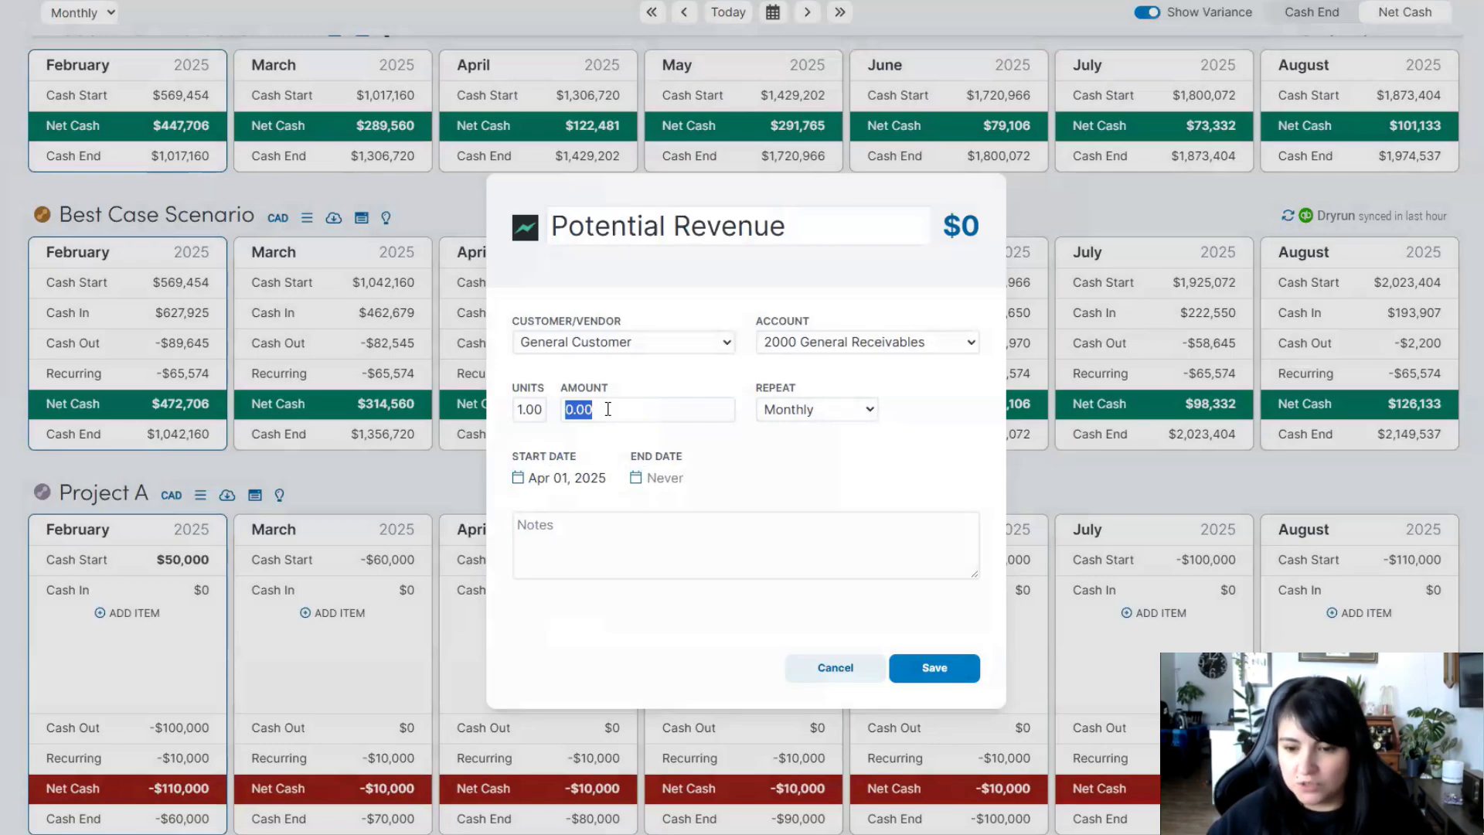
{"action": "type", "text": "1000000"}
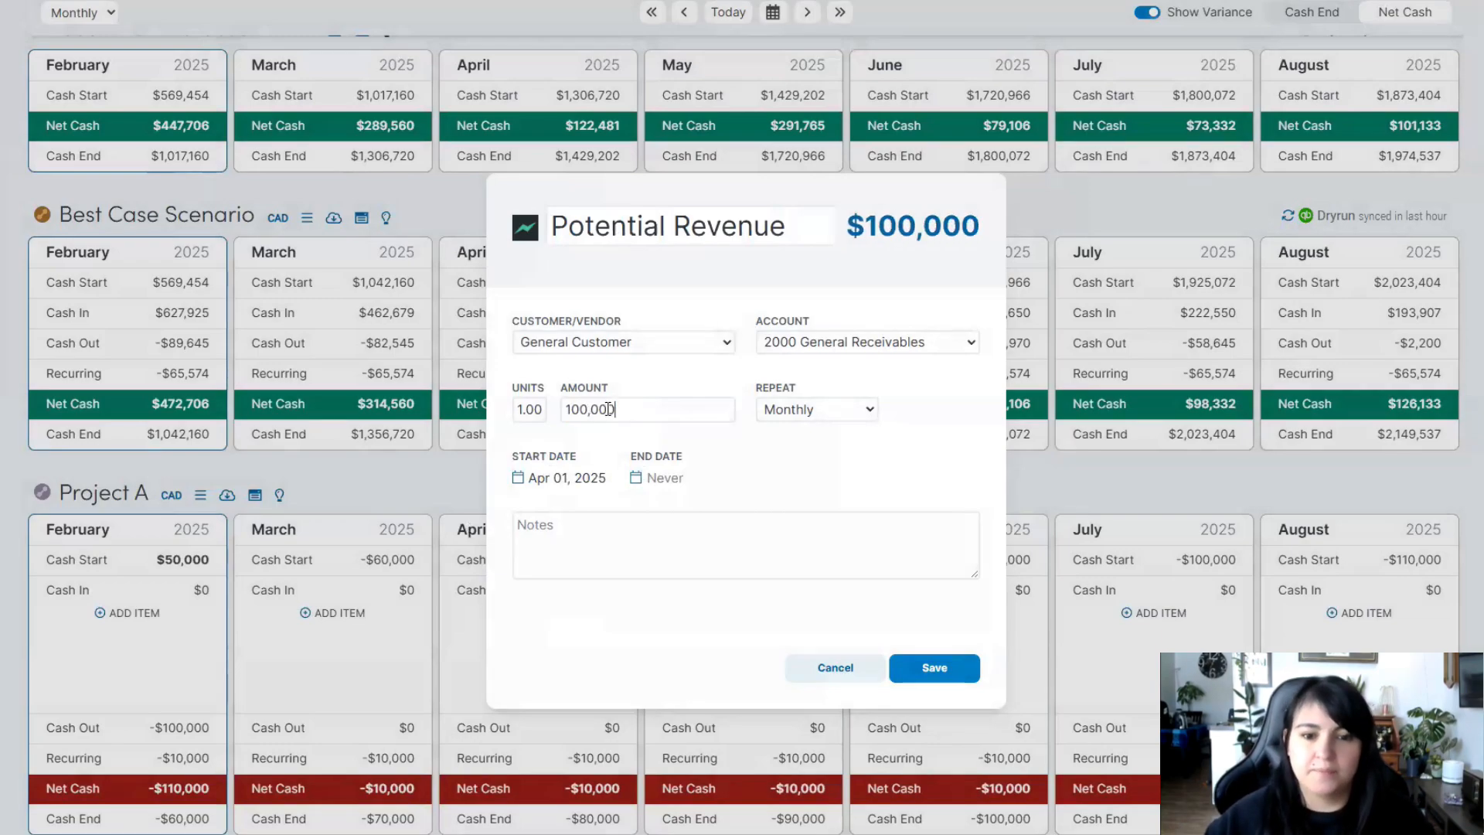
{"action": "left_click", "coordinate": [935, 669]}
{"action": "left_click", "coordinate": [934, 669]}
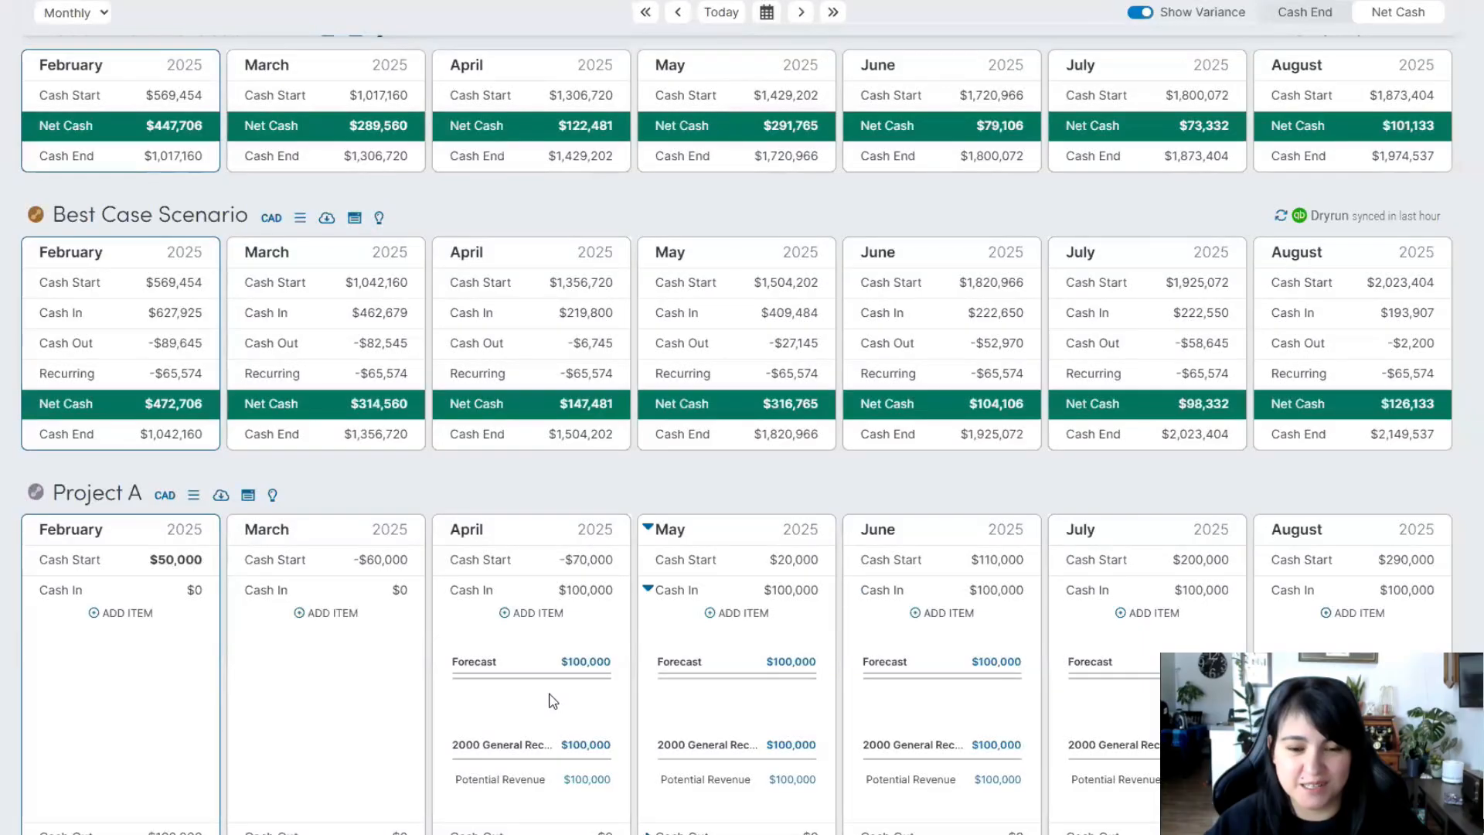
Review Project A's Cash In, Cash Out and Recurring details one after another, collapsing each section after viewing it
{"action": "scroll", "coordinate": [546, 679], "scroll_direction": "down", "scroll_amount": 3}
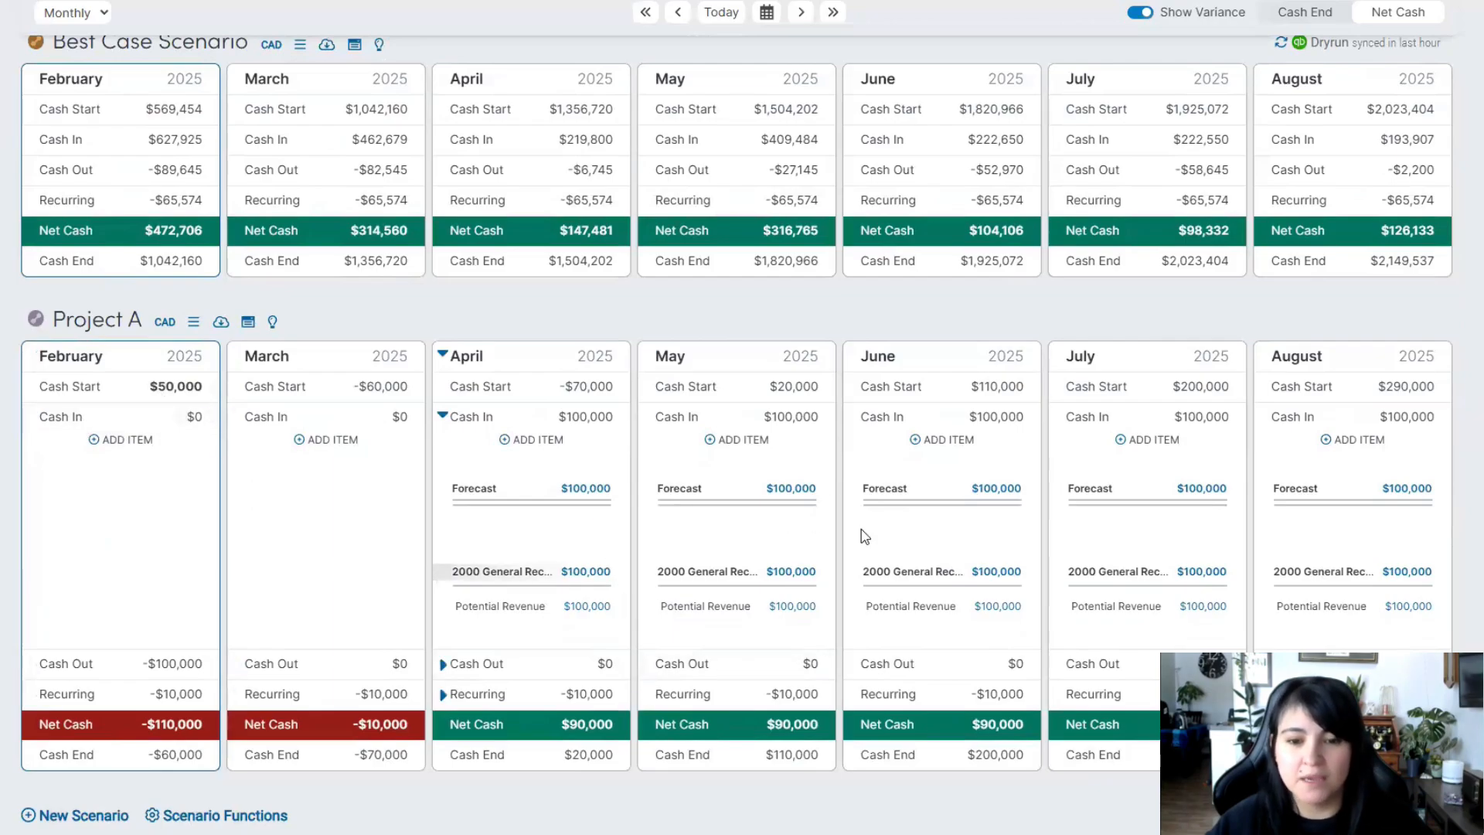
{"action": "left_click", "coordinate": [66, 416]}
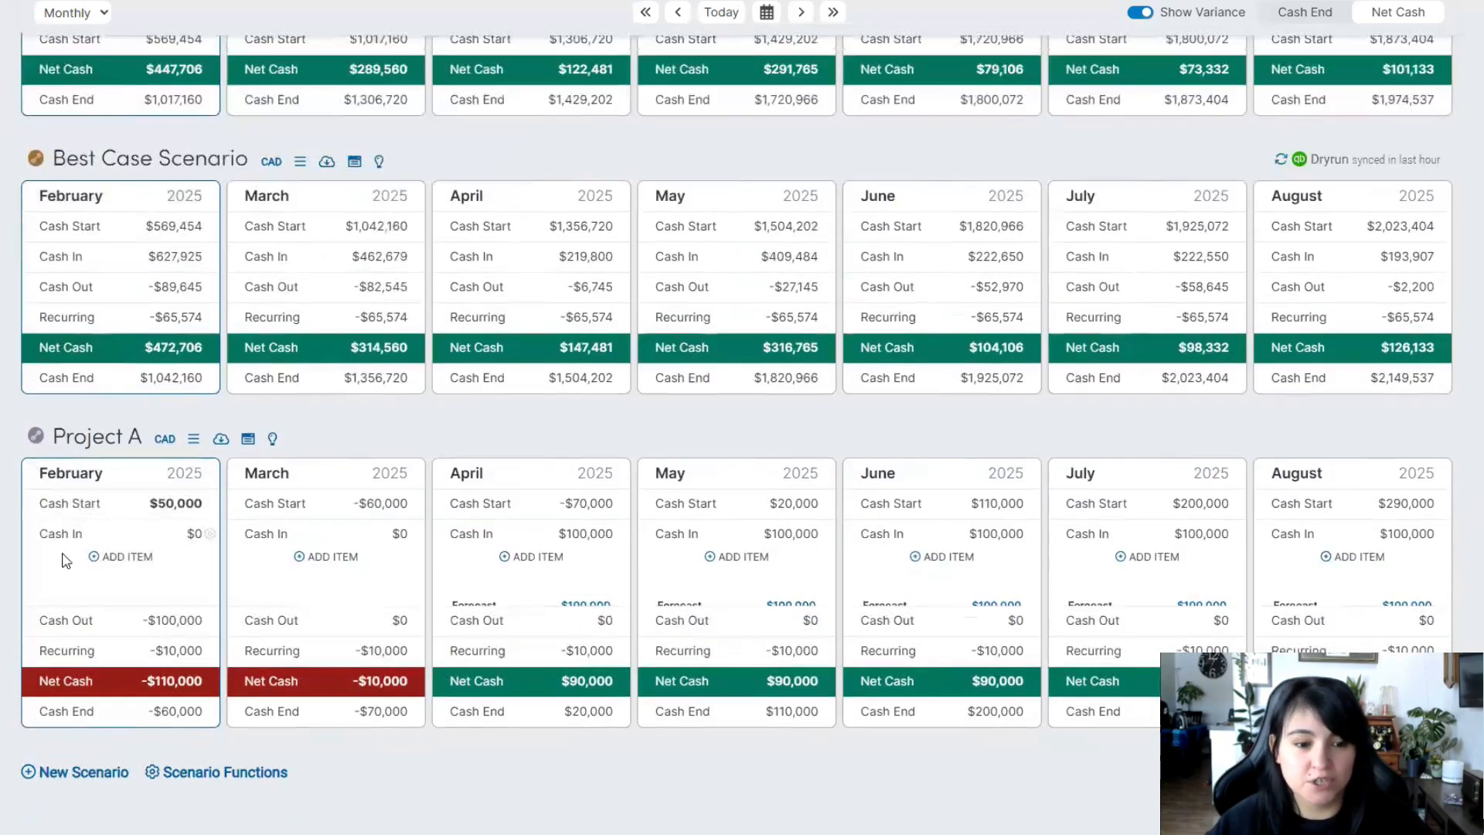
{"action": "left_click", "coordinate": [71, 623]}
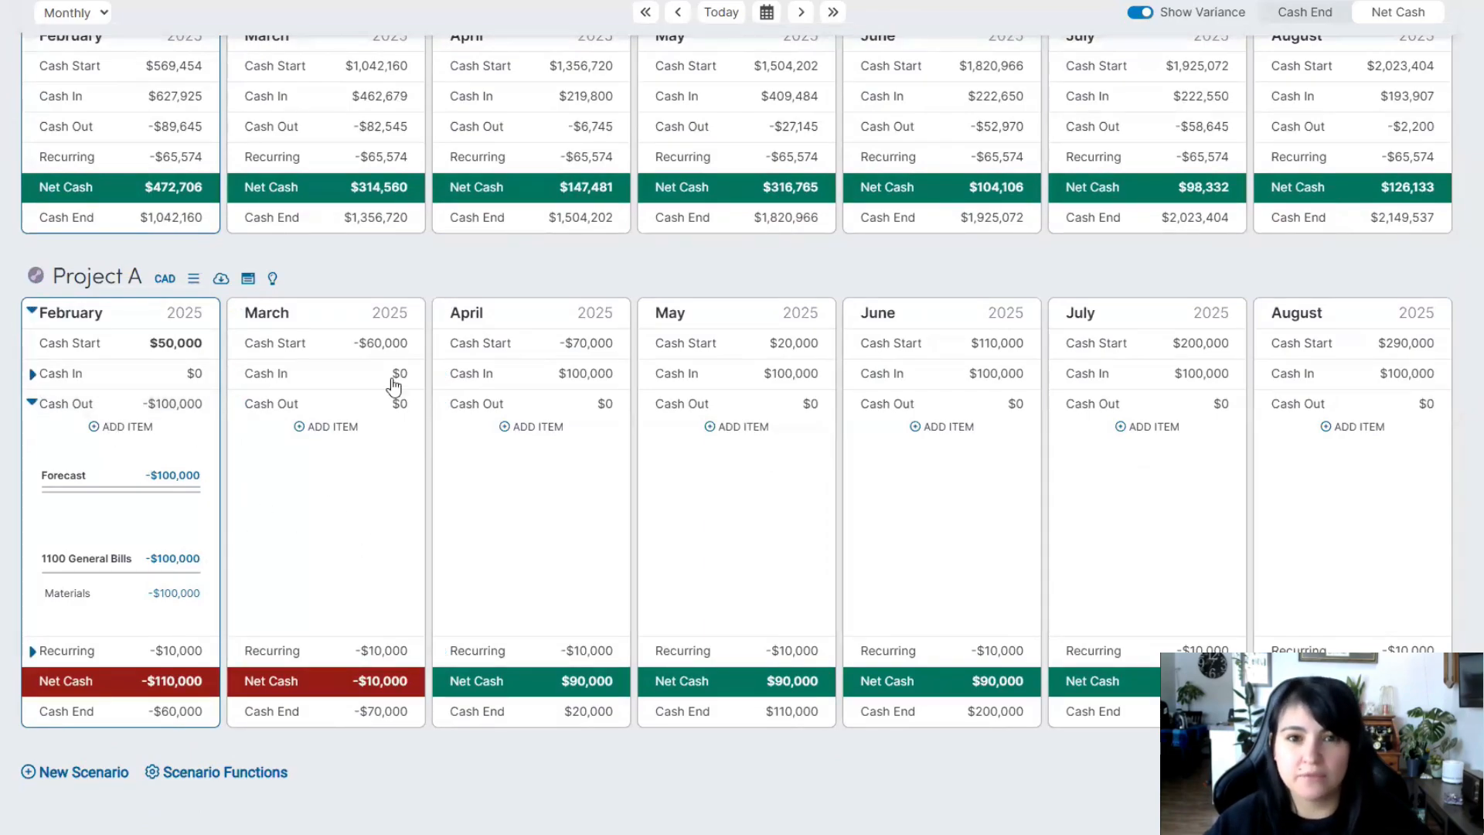
{"action": "left_click", "coordinate": [74, 412]}
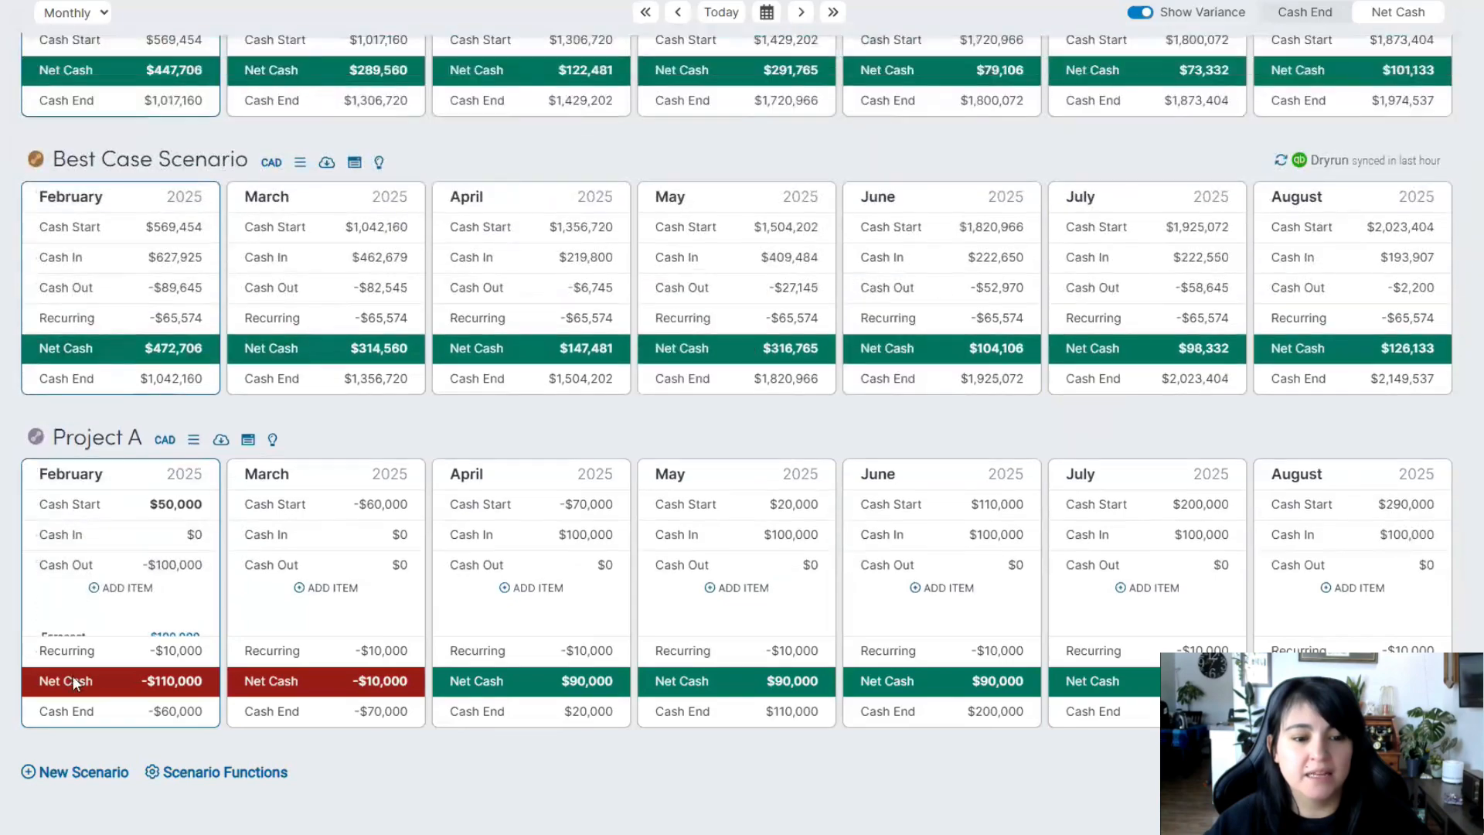
{"action": "left_click", "coordinate": [71, 650]}
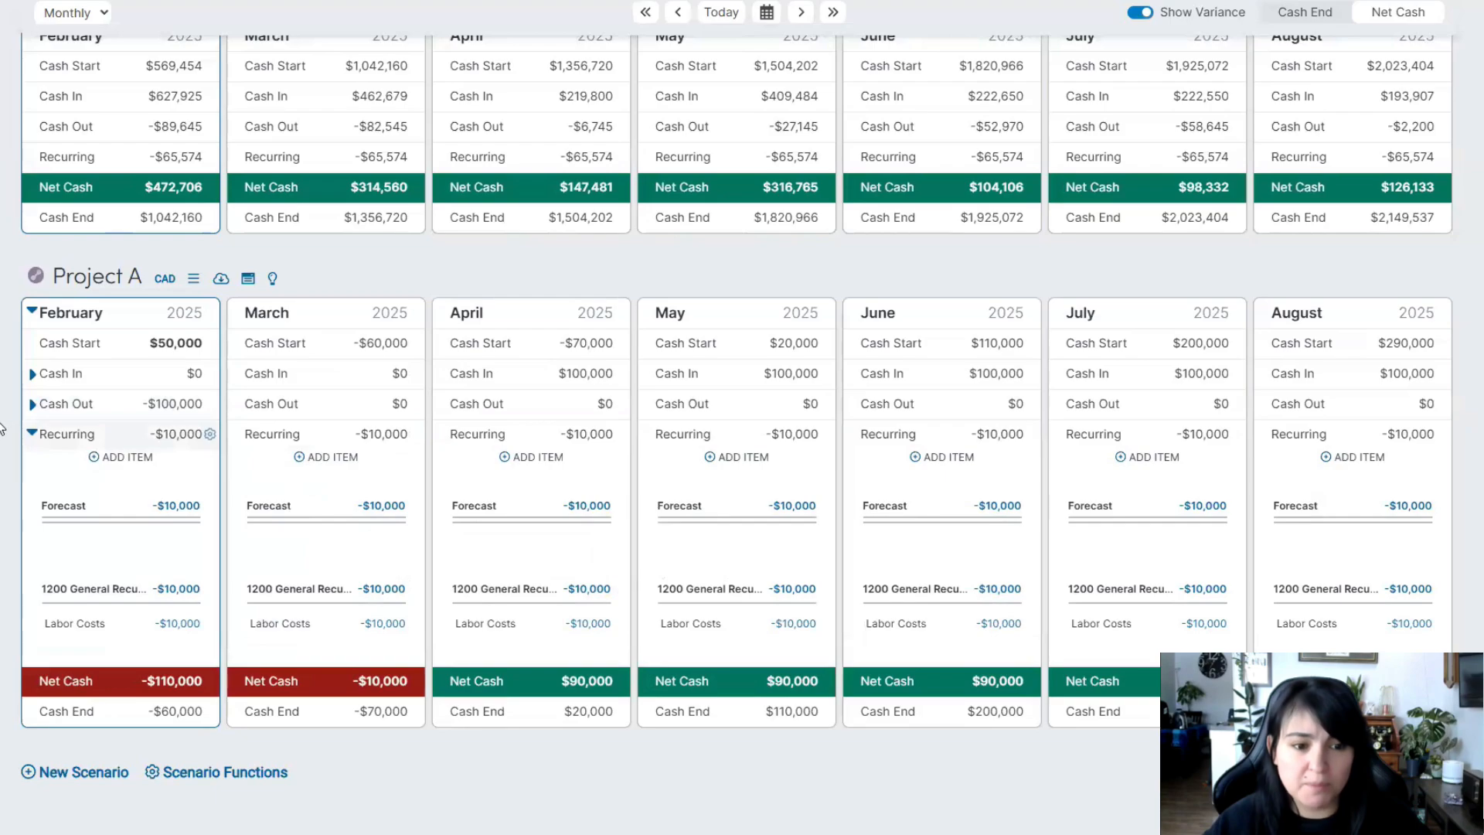
{"action": "left_click", "coordinate": [61, 433]}
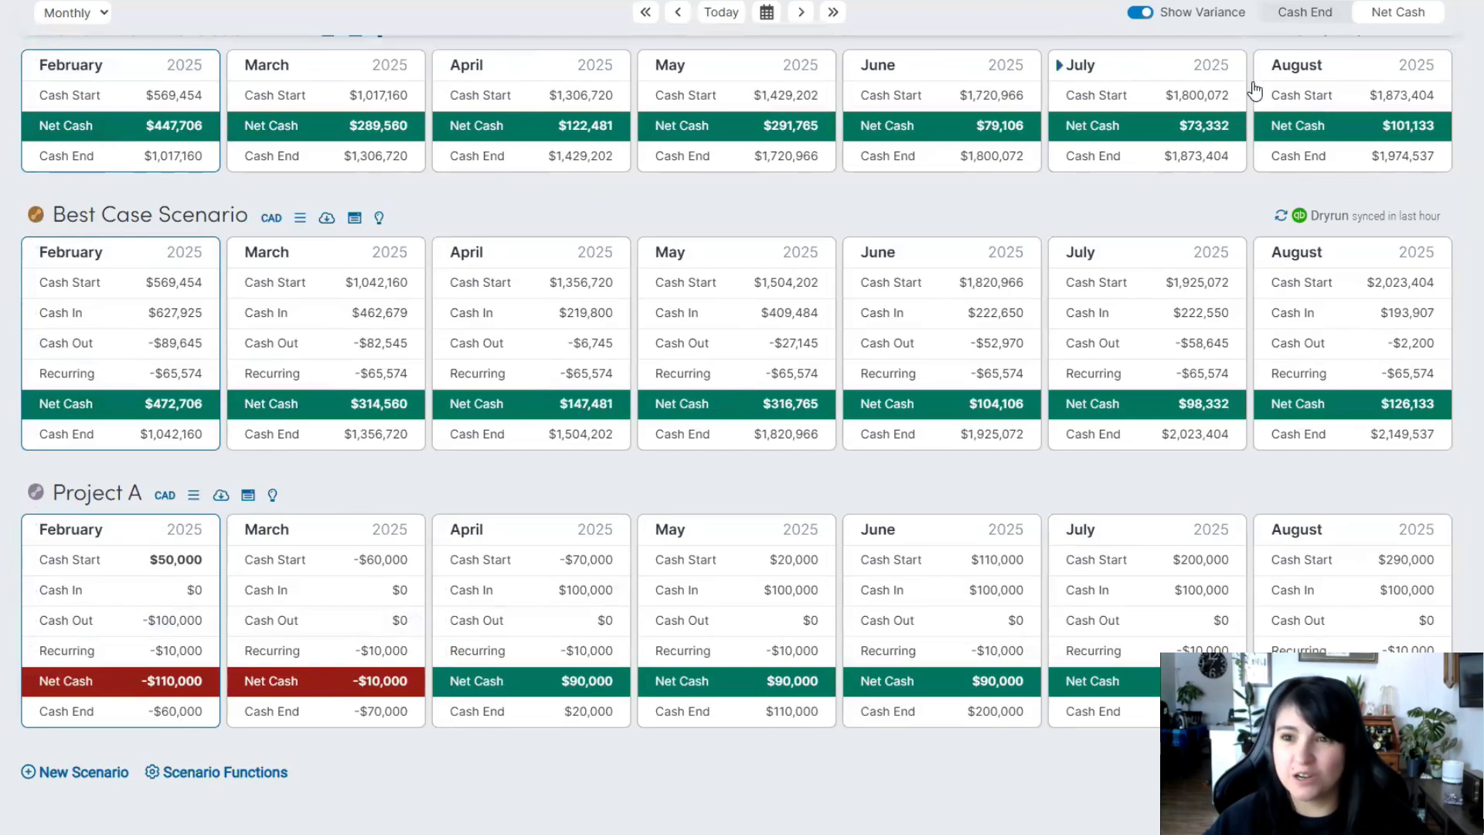
Switch the forecast to the Cash End view and hide the Best Case Scenario
{"action": "left_click", "coordinate": [1323, 20]}
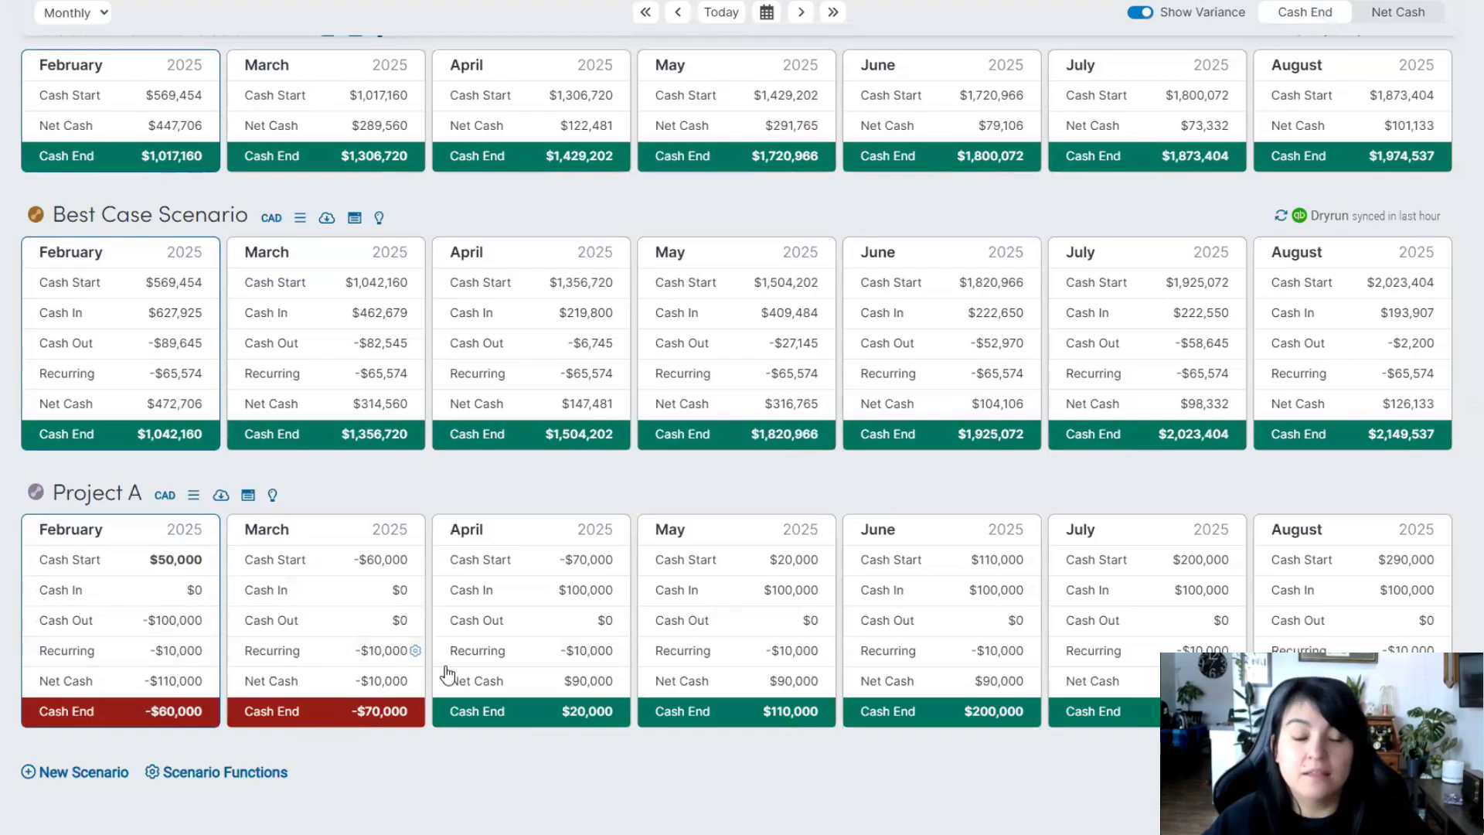
{"action": "scroll", "coordinate": [1082, 730], "scroll_direction": "up", "scroll_amount": 1}
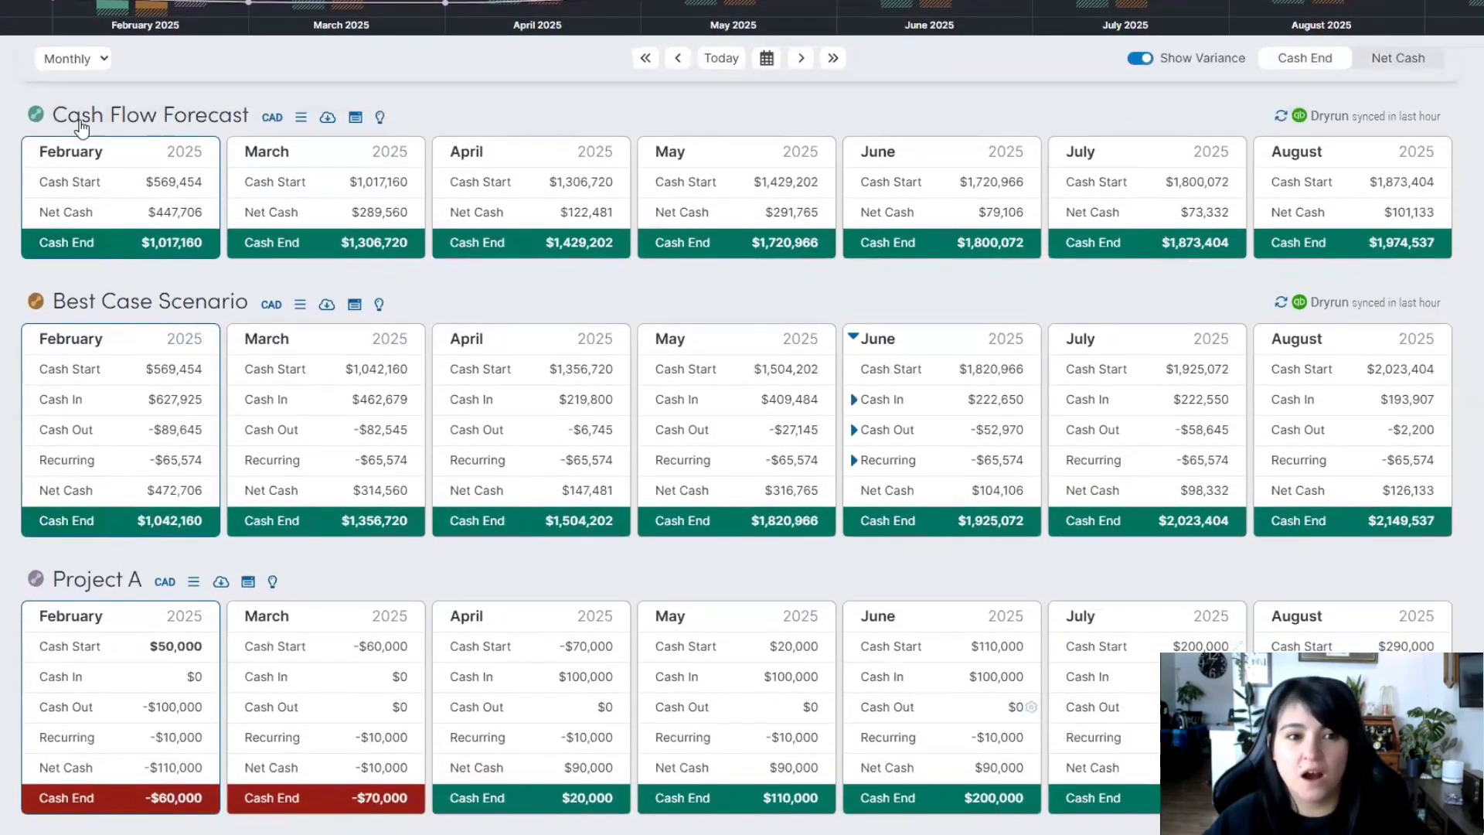
{"action": "left_click", "coordinate": [37, 301]}
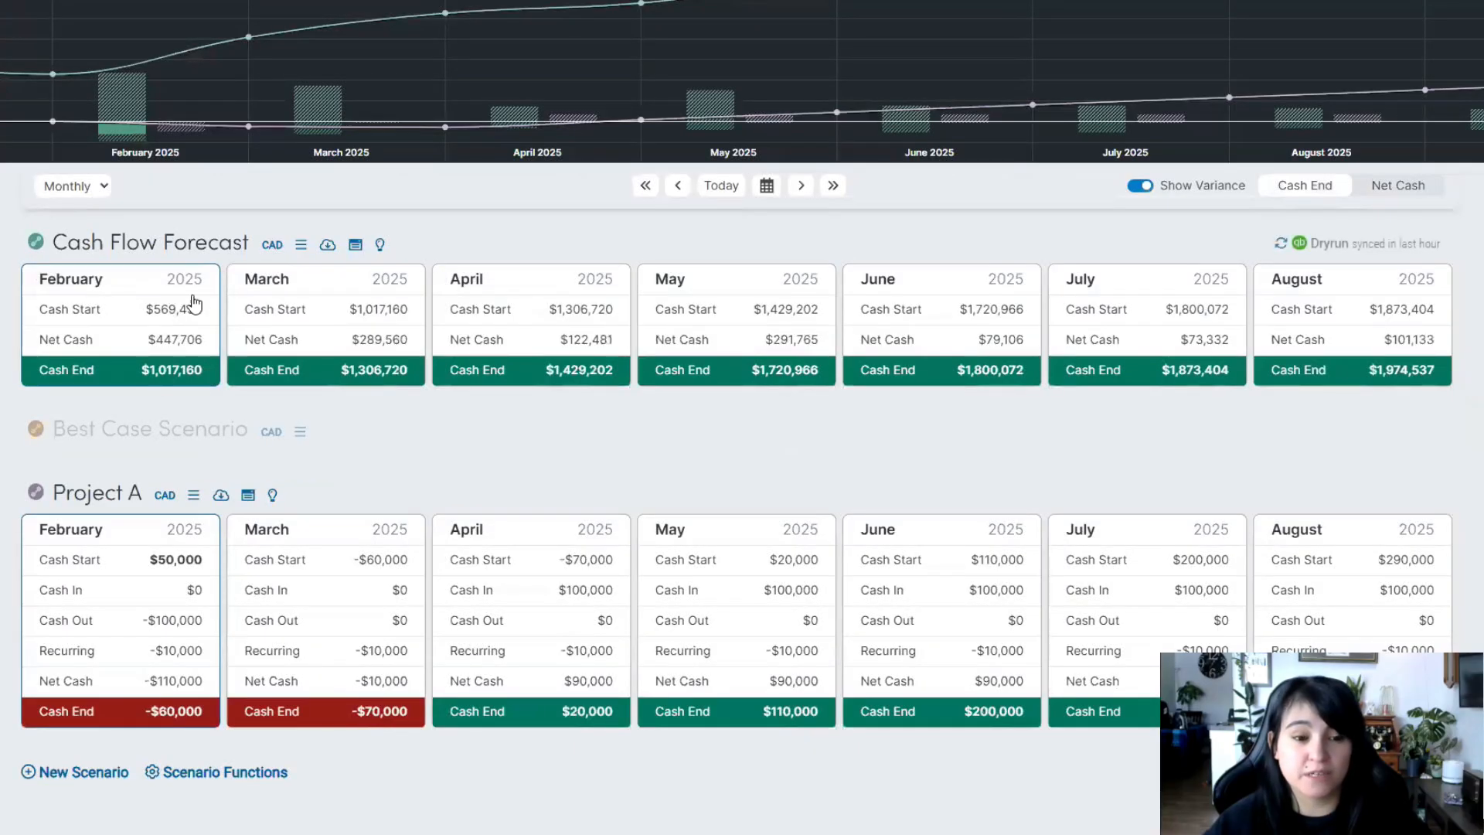
Consolidate the Cash Flow Forecast and Project A scenarios from Dryrun's Forecast into a new scenario
{"action": "left_click", "coordinate": [199, 775]}
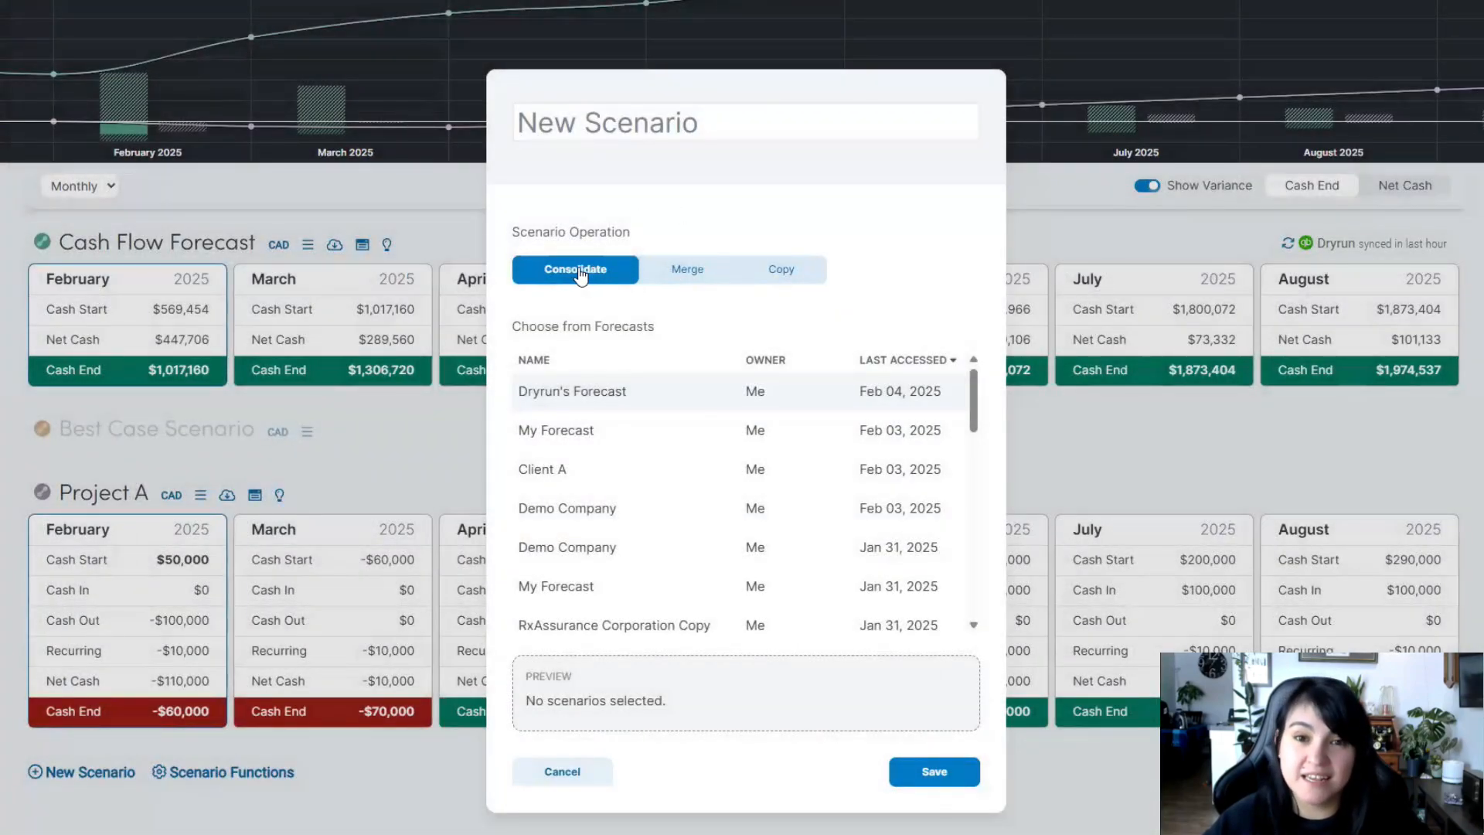
{"action": "left_click", "coordinate": [688, 275]}
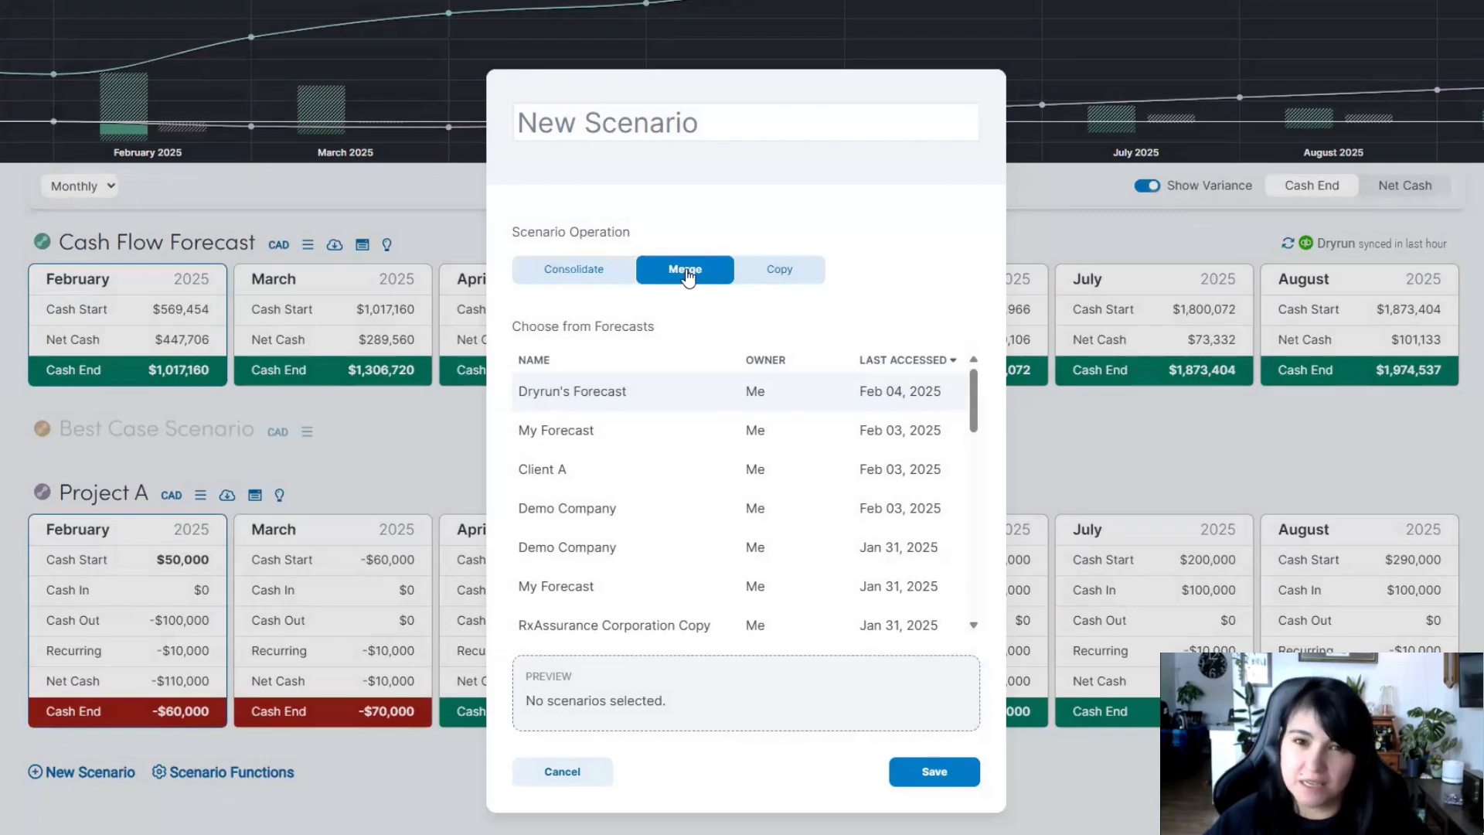
{"action": "left_click", "coordinate": [596, 272]}
{"action": "left_click", "coordinate": [589, 396]}
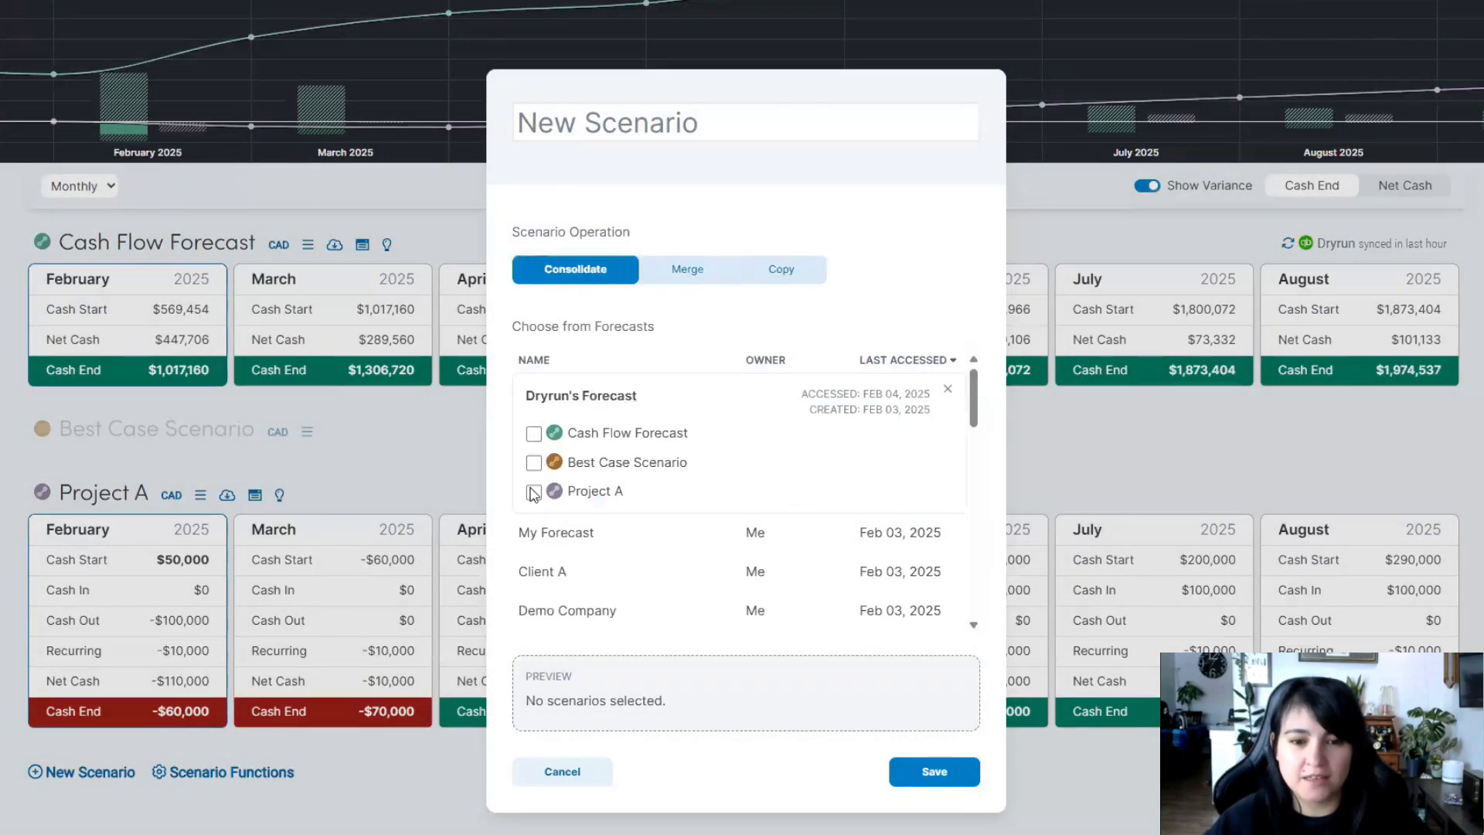
{"action": "left_click", "coordinate": [533, 432]}
{"action": "left_click", "coordinate": [534, 464]}
{"action": "scroll", "coordinate": [737, 583], "scroll_direction": "down", "scroll_amount": 3}
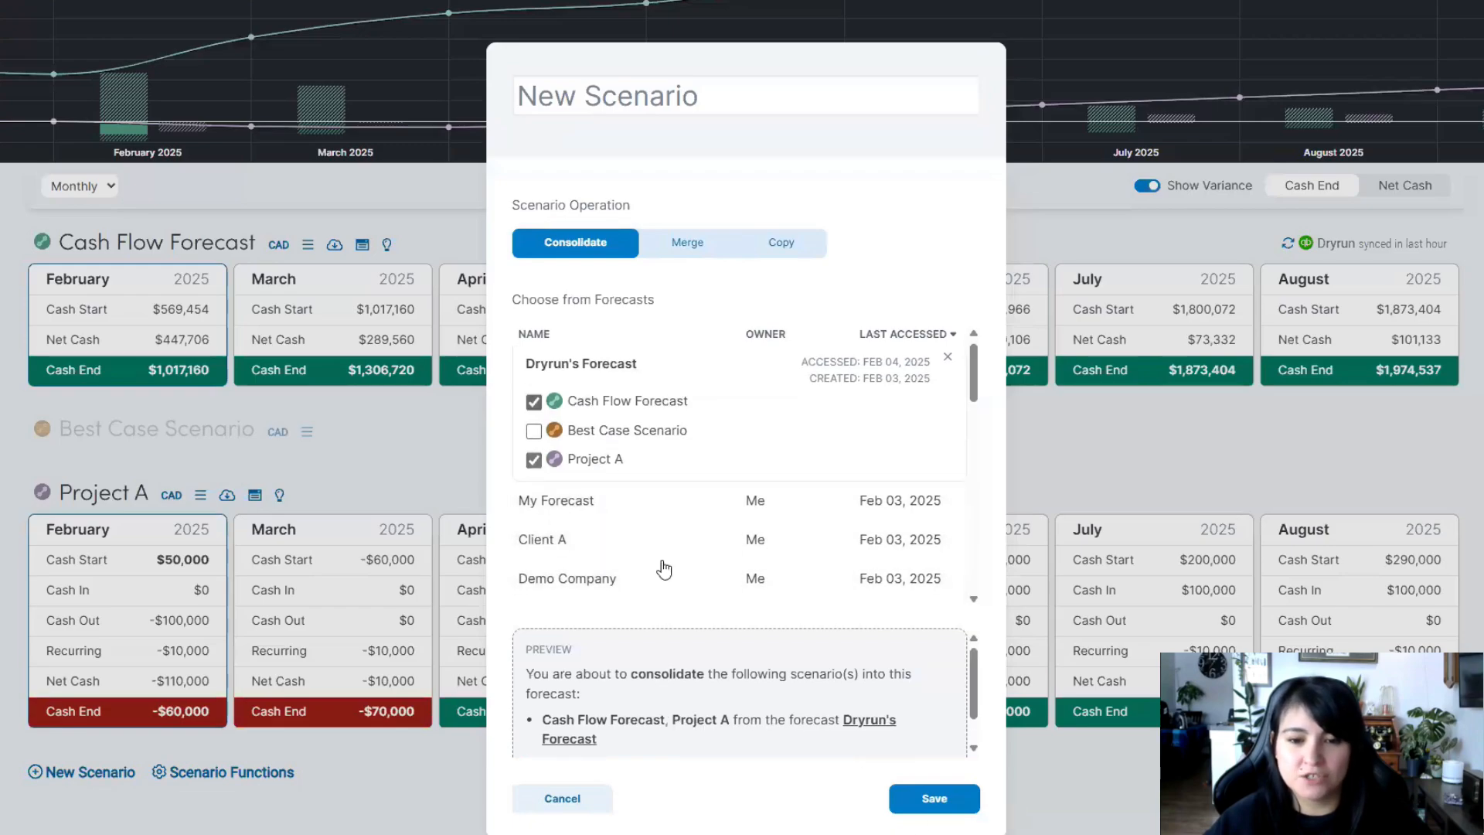
{"action": "left_click", "coordinate": [934, 799]}
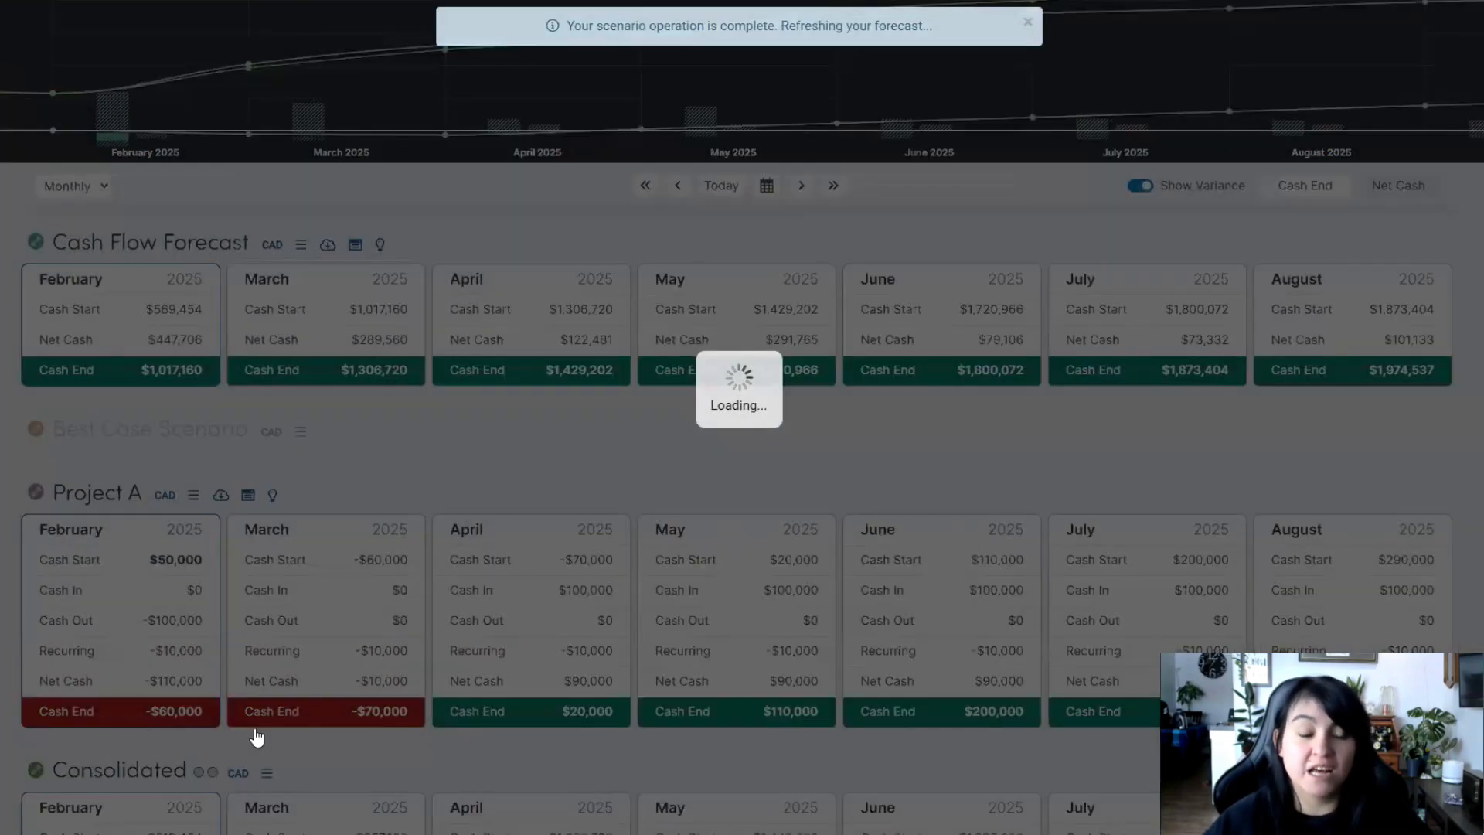
Compare the Consolidated scenario's monthly Cash End with the Cash Flow Forecast and Project A in the tables and chart
{"action": "scroll", "coordinate": [268, 781], "scroll_direction": "down", "scroll_amount": 1}
{"action": "scroll", "coordinate": [268, 780], "scroll_direction": "down", "scroll_amount": 1}
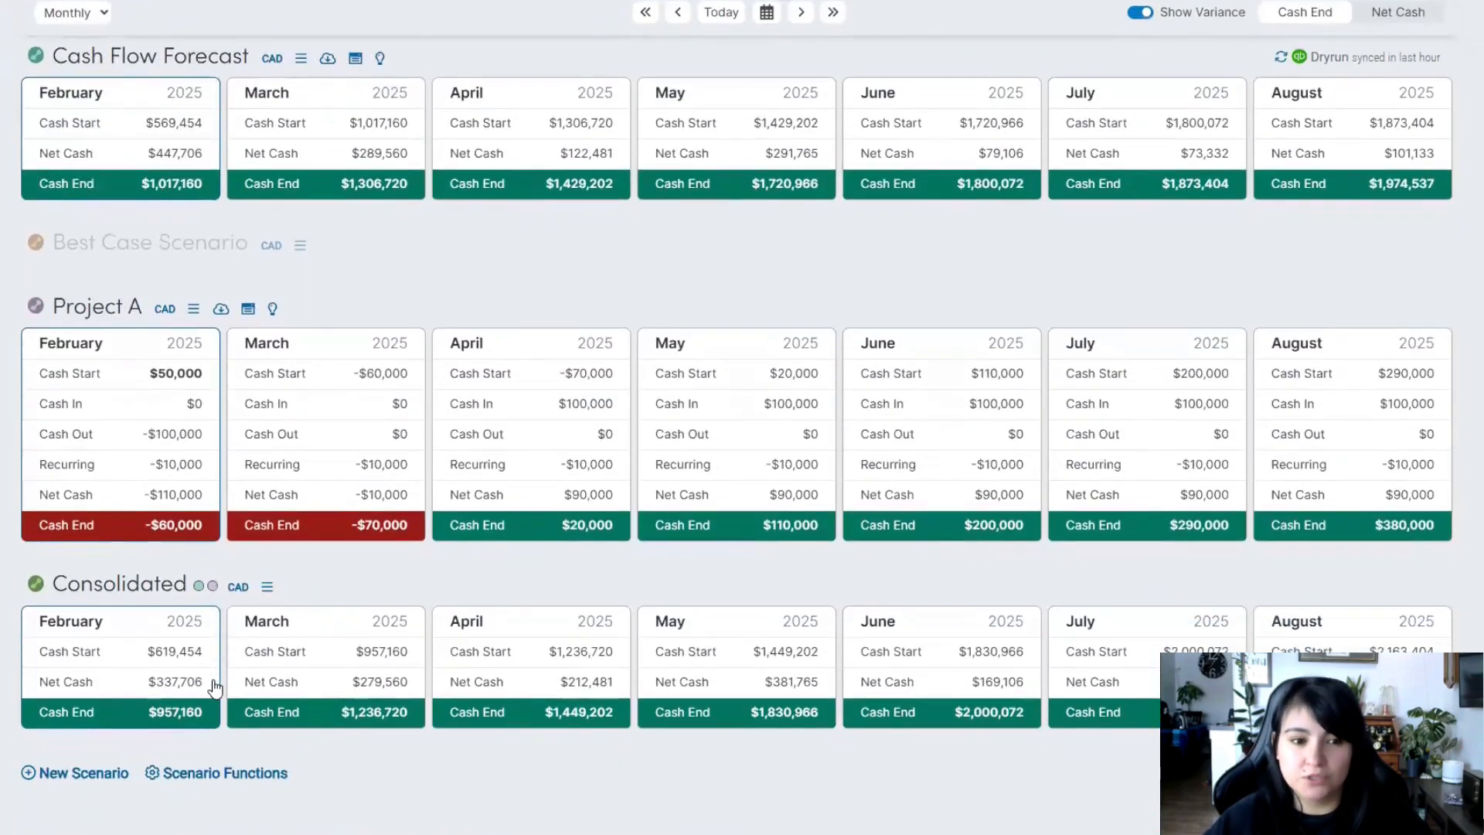
{"action": "scroll", "coordinate": [255, 665], "scroll_direction": "up", "scroll_amount": 4}
{"action": "scroll", "coordinate": [391, 517], "scroll_direction": "down", "scroll_amount": 4}
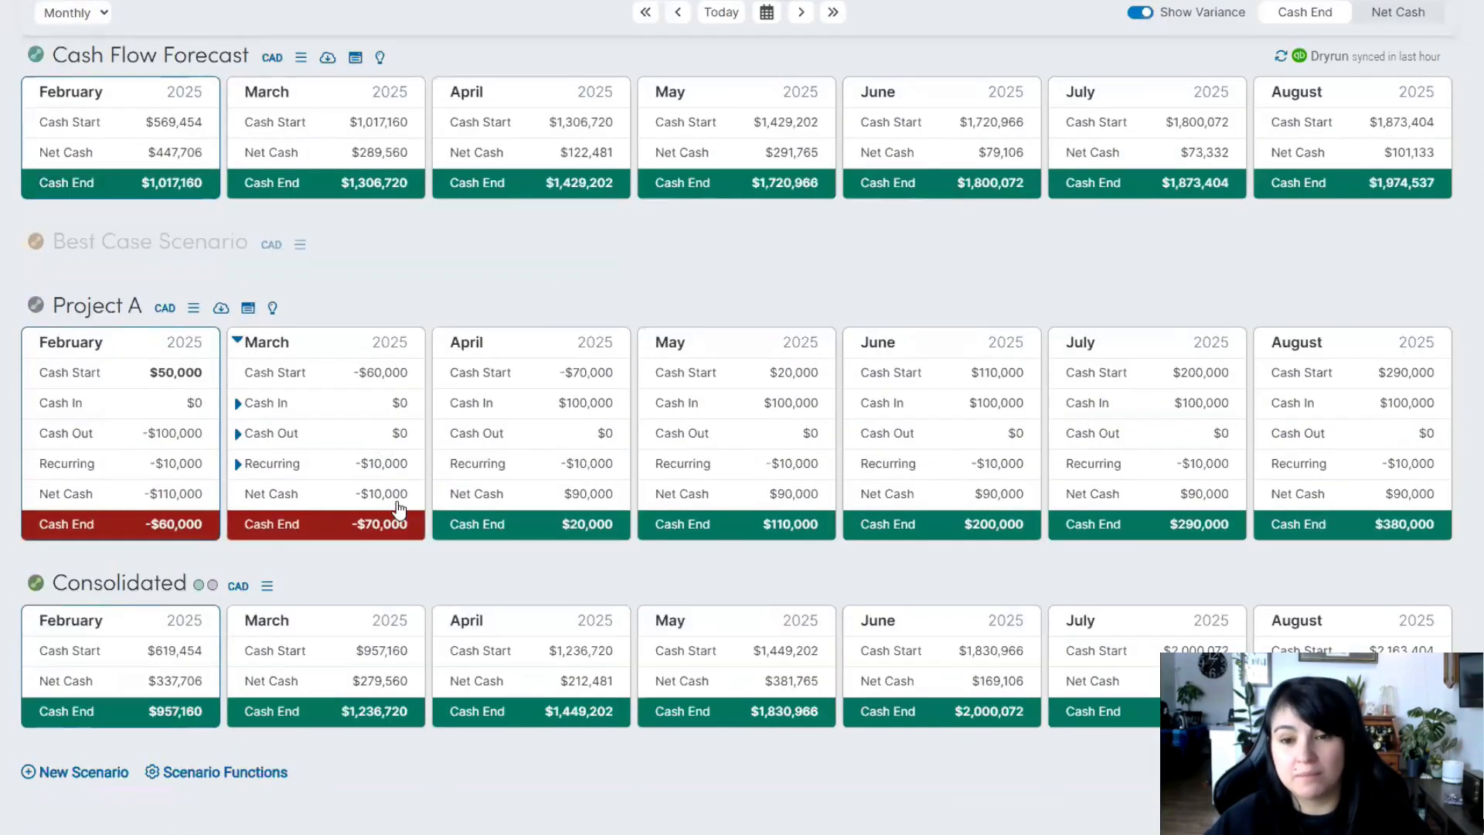
{"action": "scroll", "coordinate": [398, 507], "scroll_direction": "up", "scroll_amount": 3}
{"action": "scroll", "coordinate": [398, 513], "scroll_direction": "down", "scroll_amount": 2}
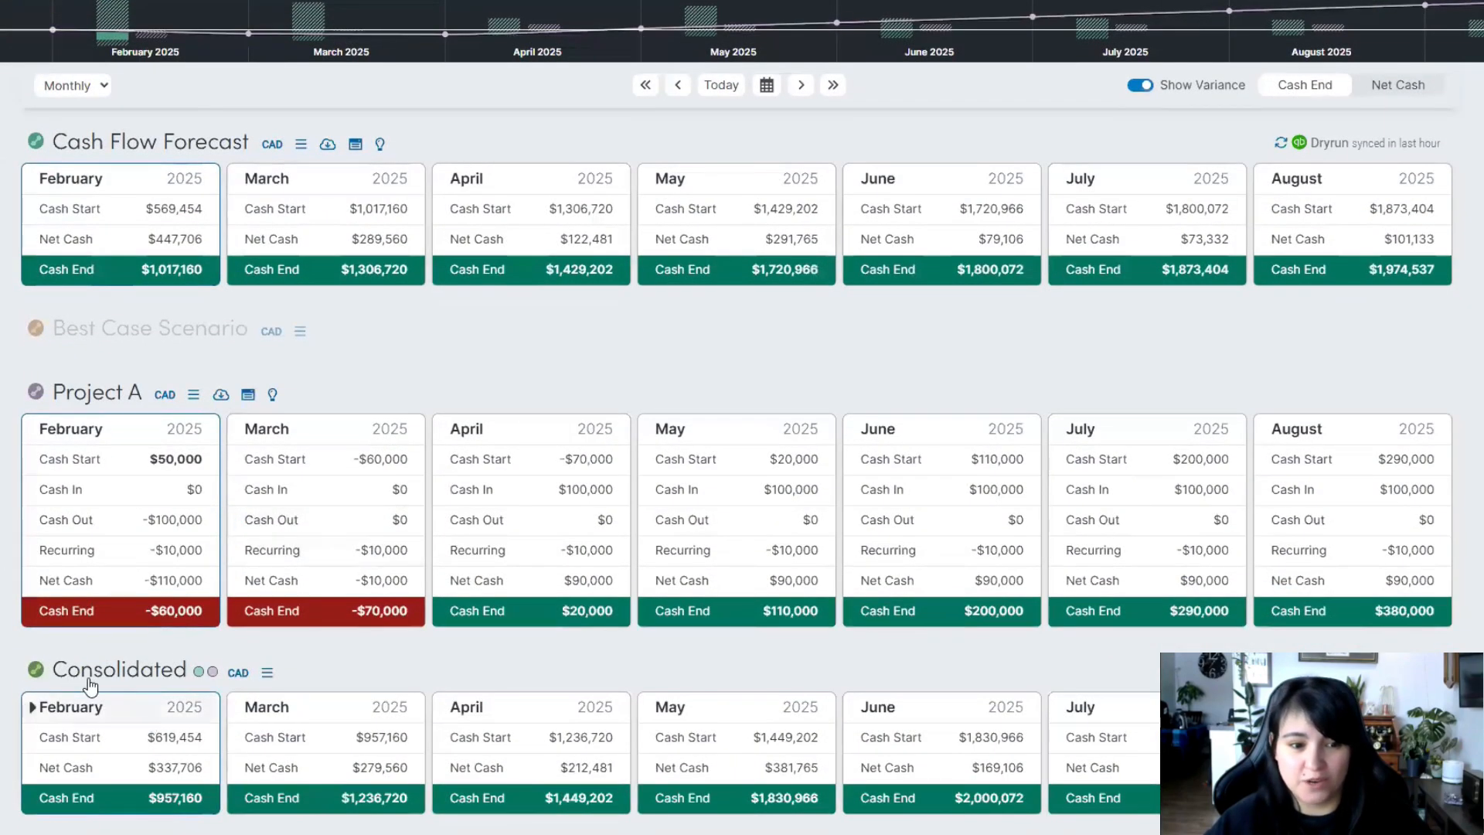
{"action": "scroll", "coordinate": [225, 134], "scroll_direction": "up", "scroll_amount": 2}
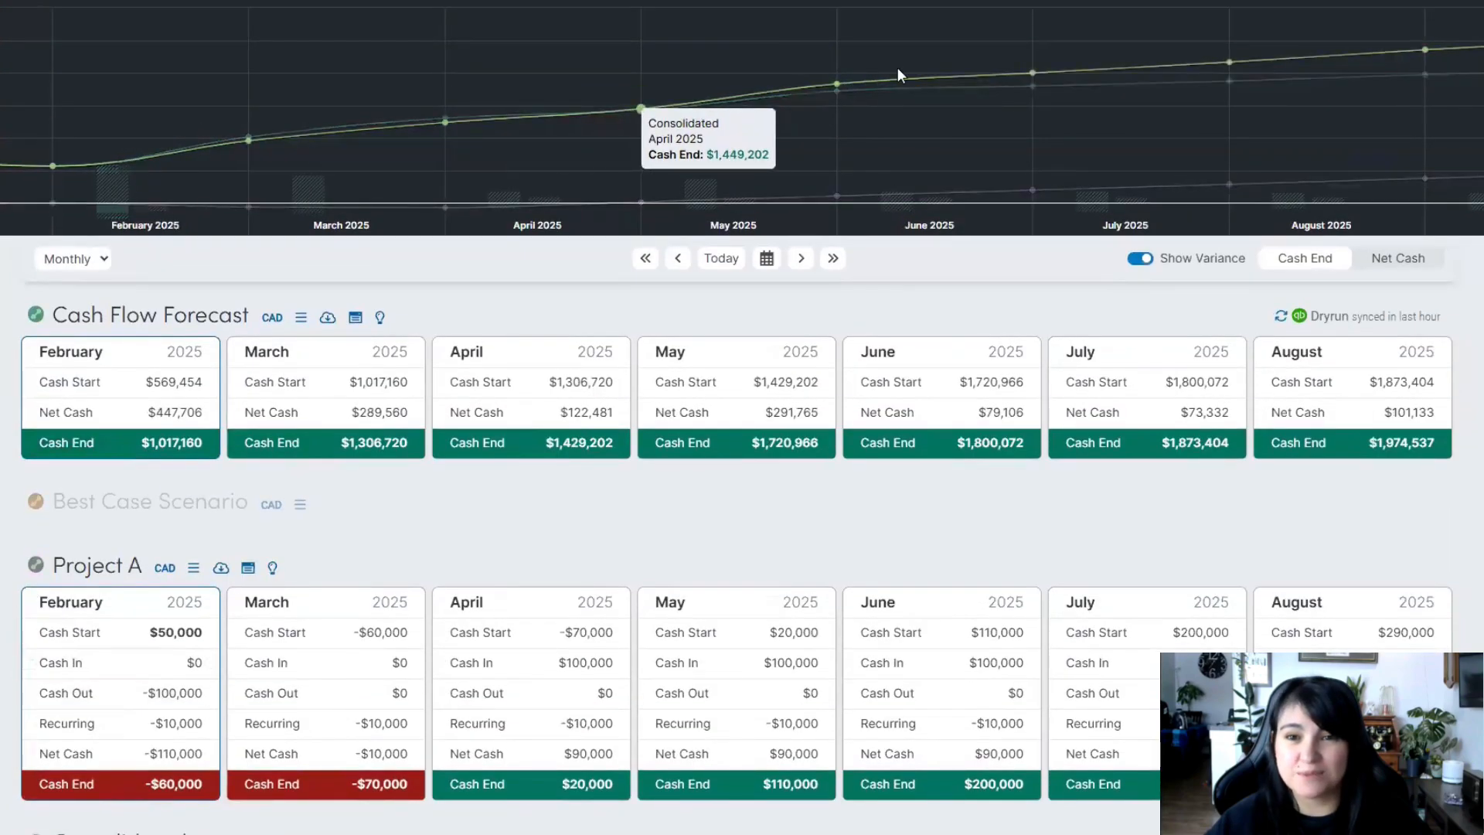
Switch the forecast to the Net Cash view and review the scenarios' lines in the chart
{"action": "left_click", "coordinate": [1405, 258]}
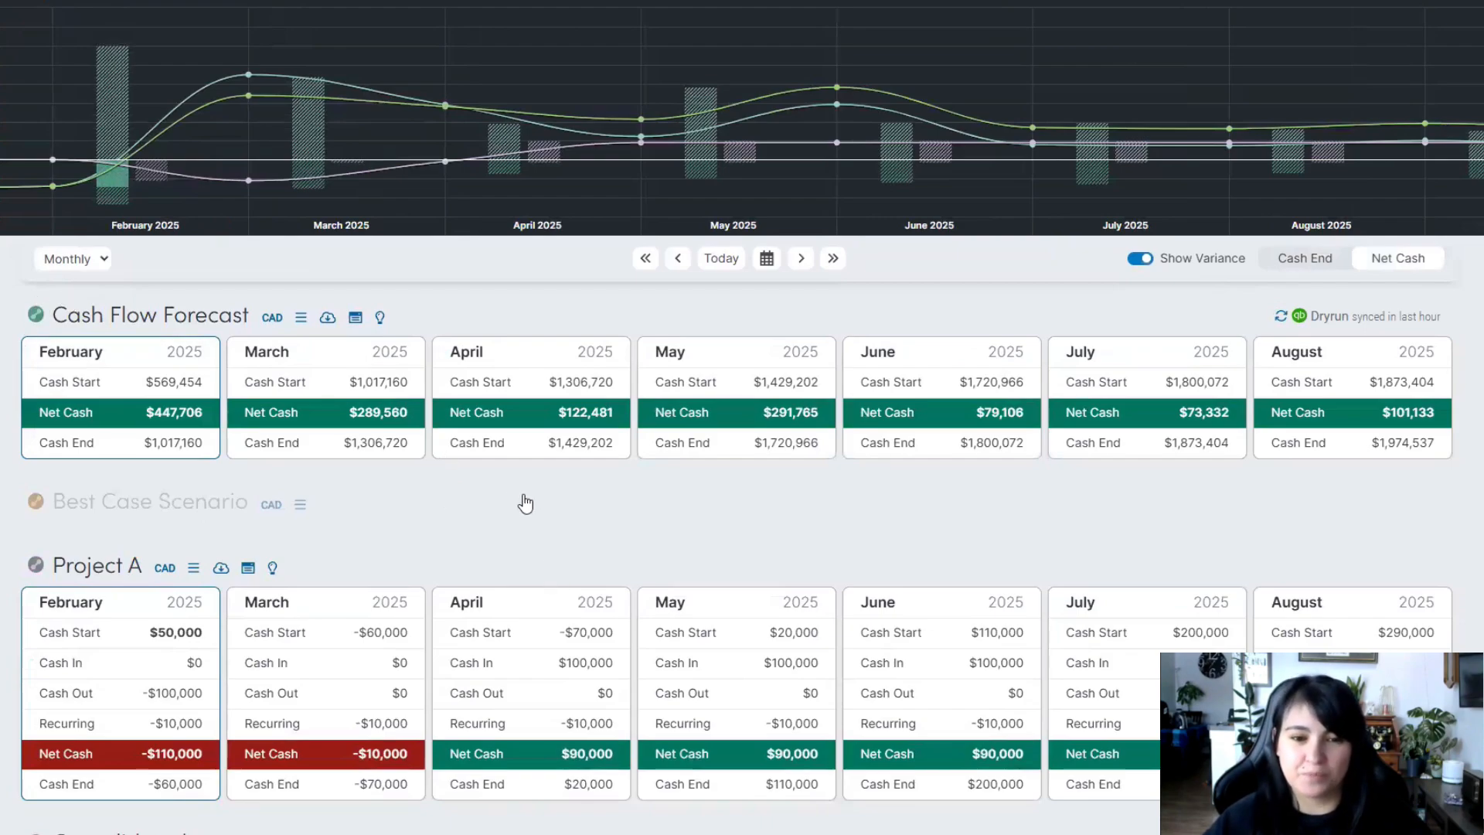
{"action": "scroll", "coordinate": [520, 504], "scroll_direction": "down", "scroll_amount": 1}
{"action": "scroll", "coordinate": [548, 499], "scroll_direction": "up", "scroll_amount": 2}
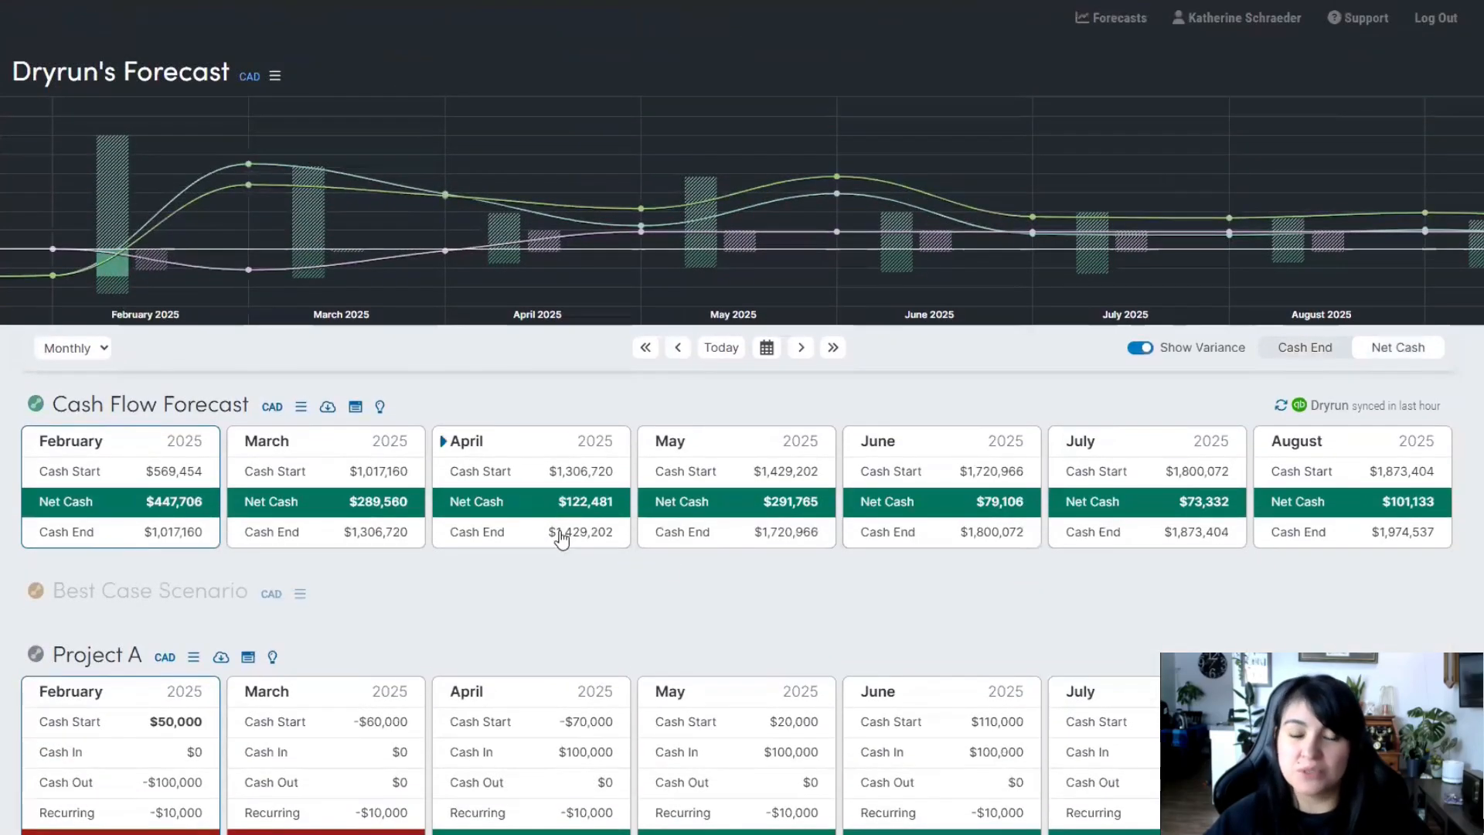